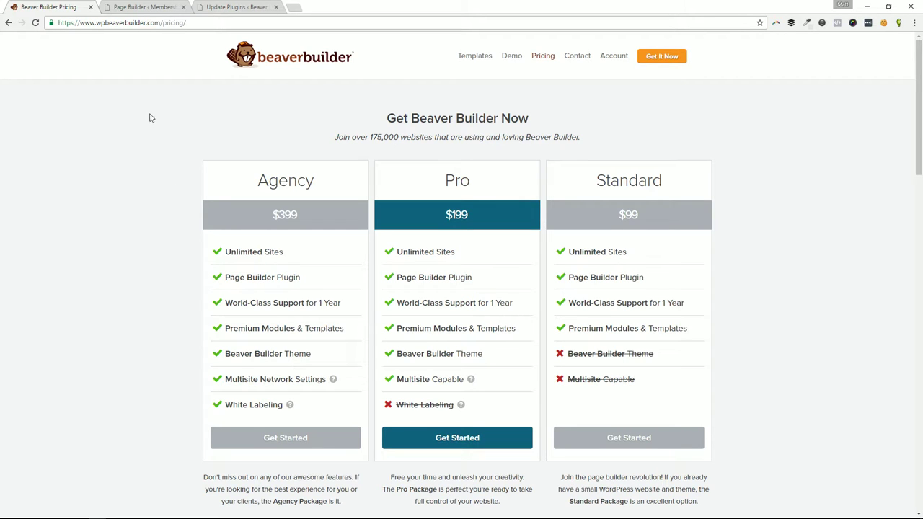
Step: Open the Page Builder settings of the Beaver Builder 1.8 site alongside those of the Membership website
left_click(149, 6)
left_click(209, 7)
left_click(173, 7)
left_click(227, 7)
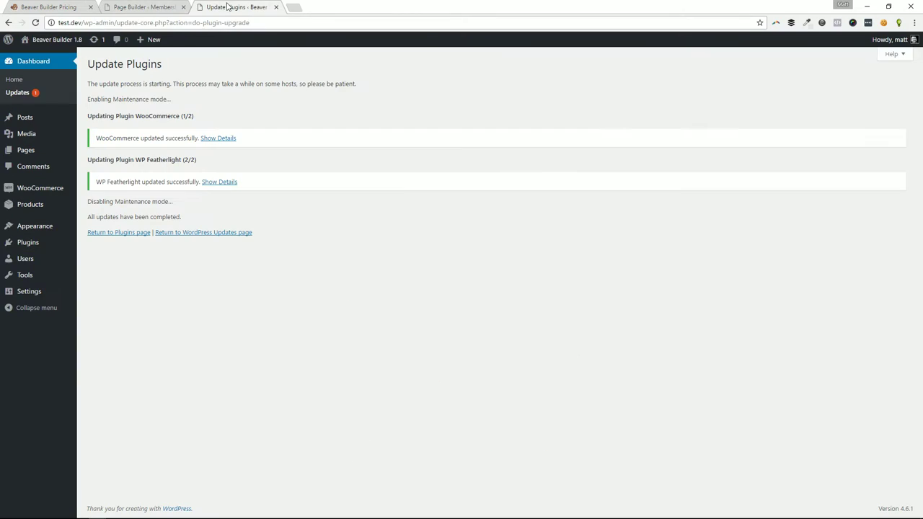
left_click(154, 6)
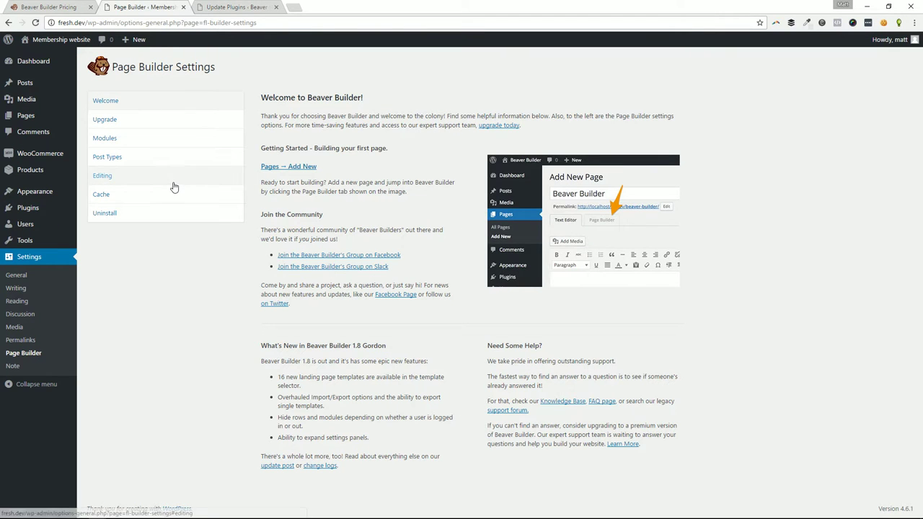
left_click(244, 7)
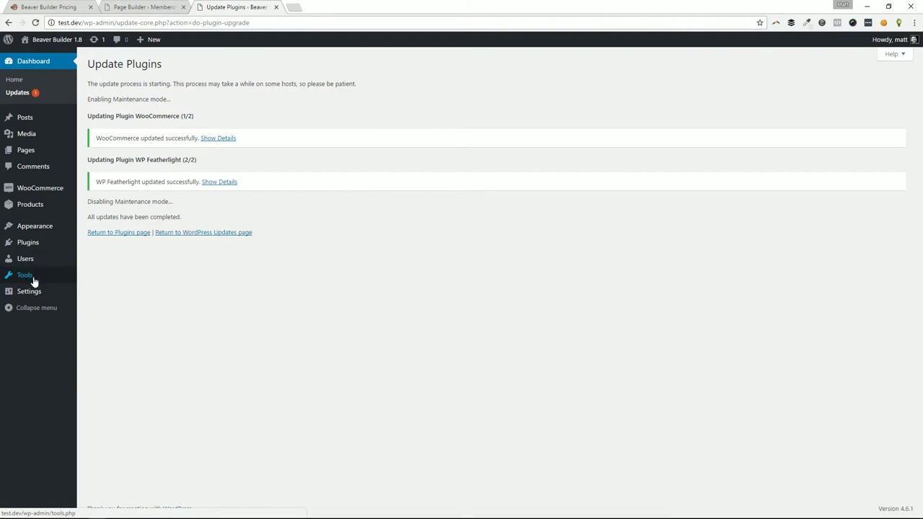
mouse_move(35, 290)
left_click(101, 372)
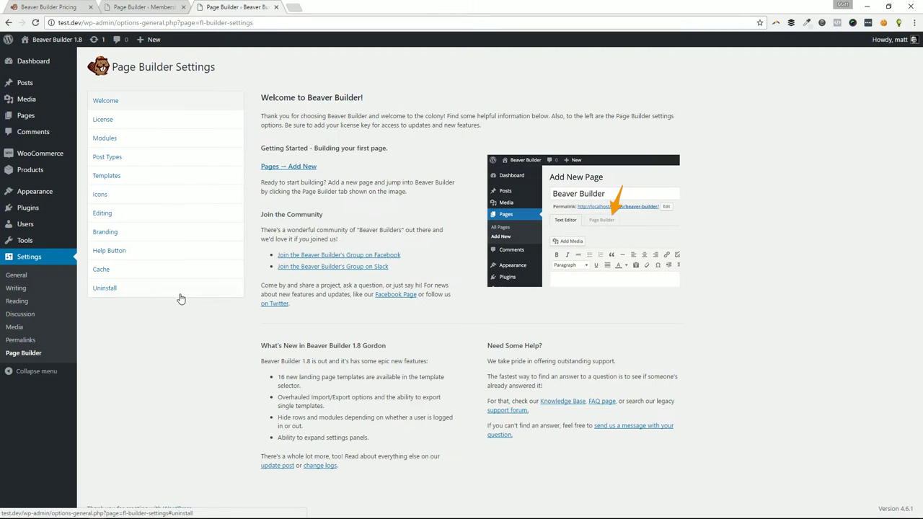
Step: Compare the Page Builder settings sections of the Membership website with those of the Beaver Builder 1.8 site
left_click(145, 6)
left_click(234, 7)
left_click(169, 7)
left_click(238, 7)
left_click(156, 6)
left_click(233, 6)
left_click(155, 6)
left_click(220, 6)
left_click(148, 7)
left_click(217, 7)
left_click(145, 6)
left_click(244, 6)
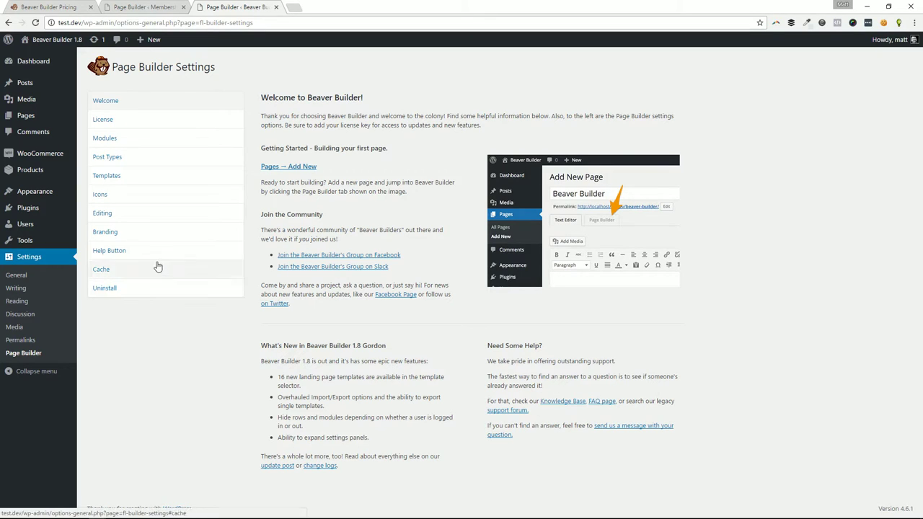
key("ctrl+shift+Tab")
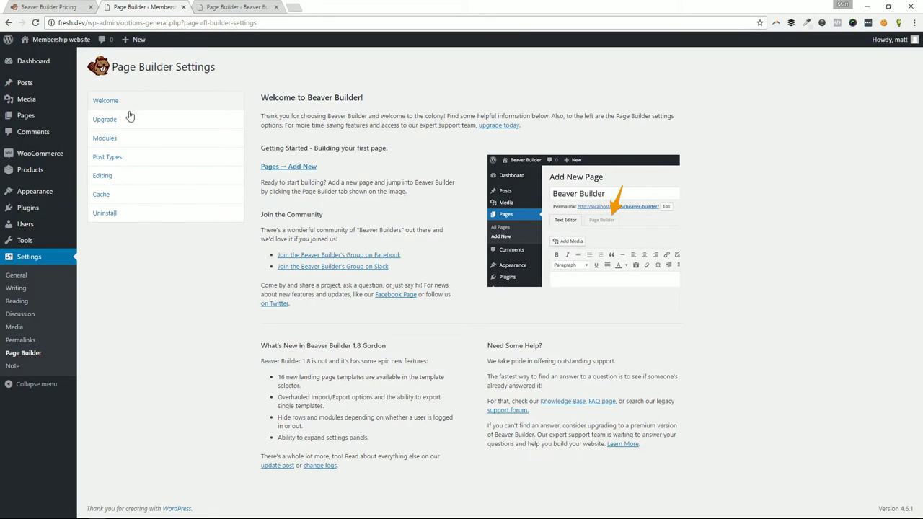
key("ctrl+Tab")
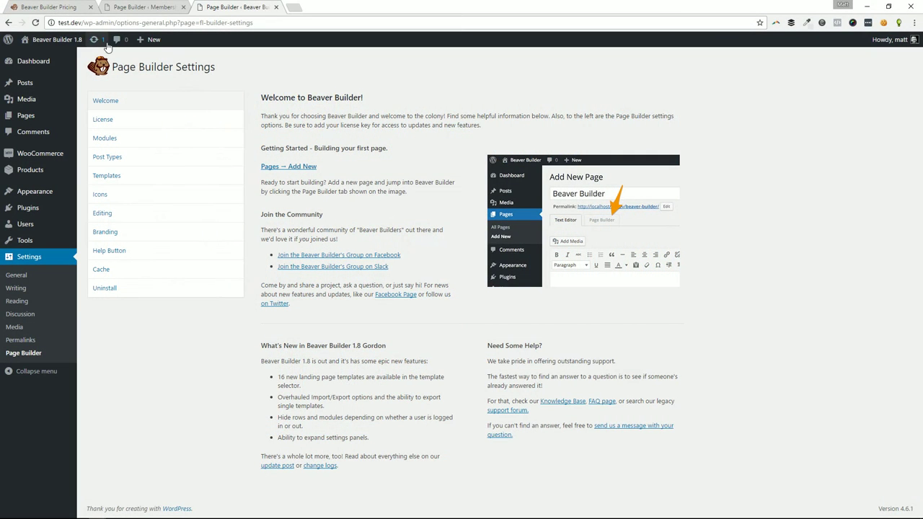
Step: Open the home pages of the Beaver Builder 1.8 site and the Membership website in the Page Builder editor
left_click(59, 58)
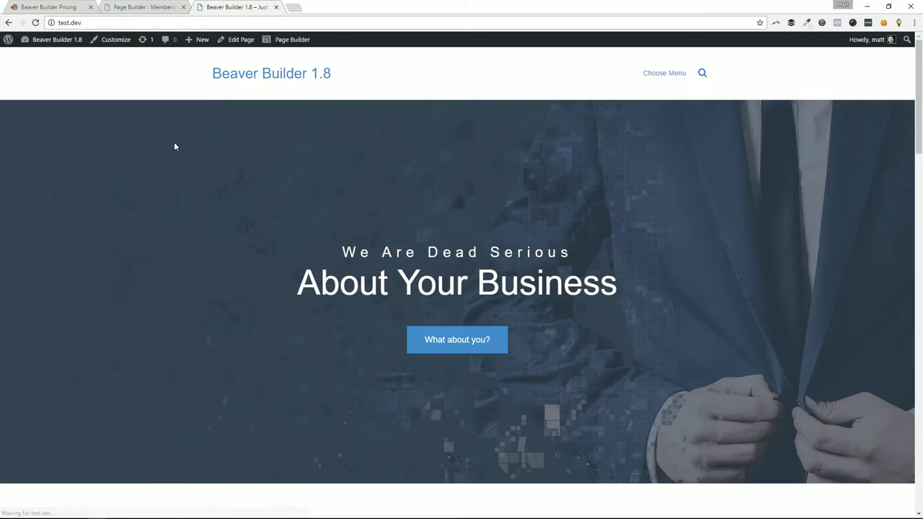
left_click(295, 41)
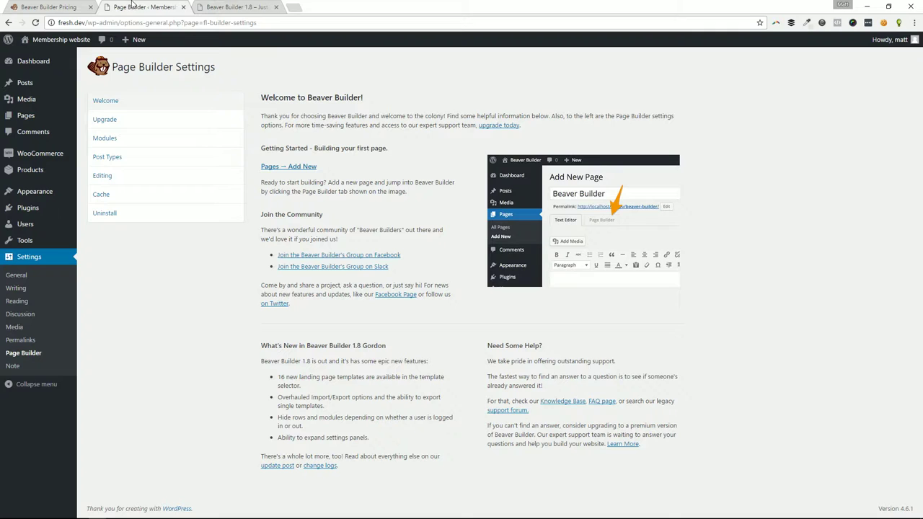
left_click(58, 40)
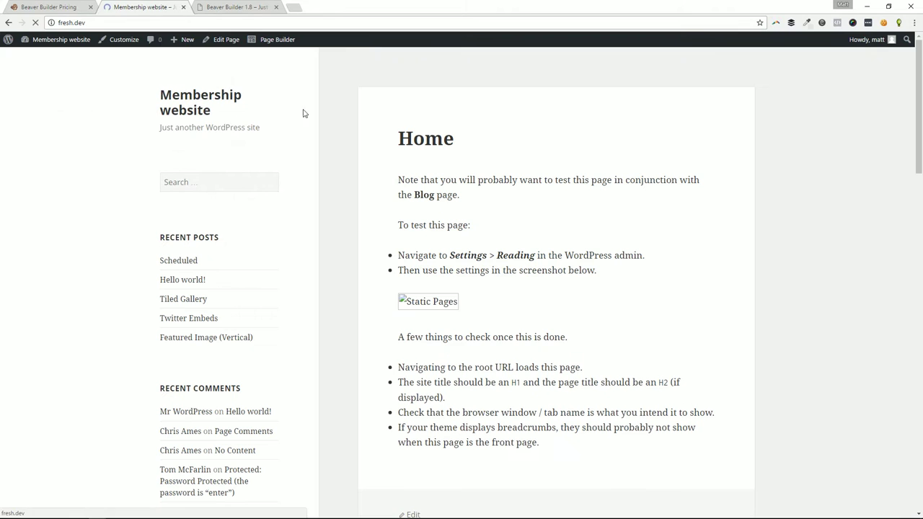
left_click(272, 39)
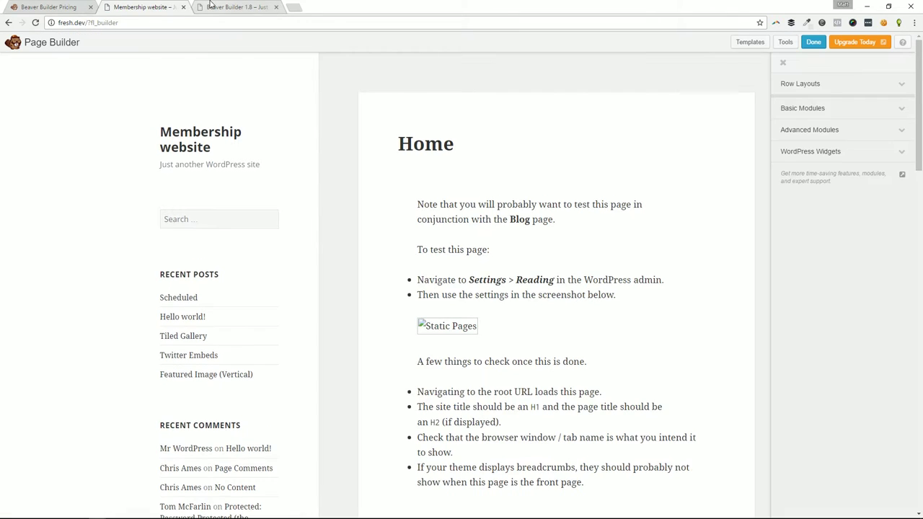
Step: Examine the saved rows and saved modules sections on the Beaver Builder 1.8 site and compare with the Membership website's content sections
left_click(211, 7)
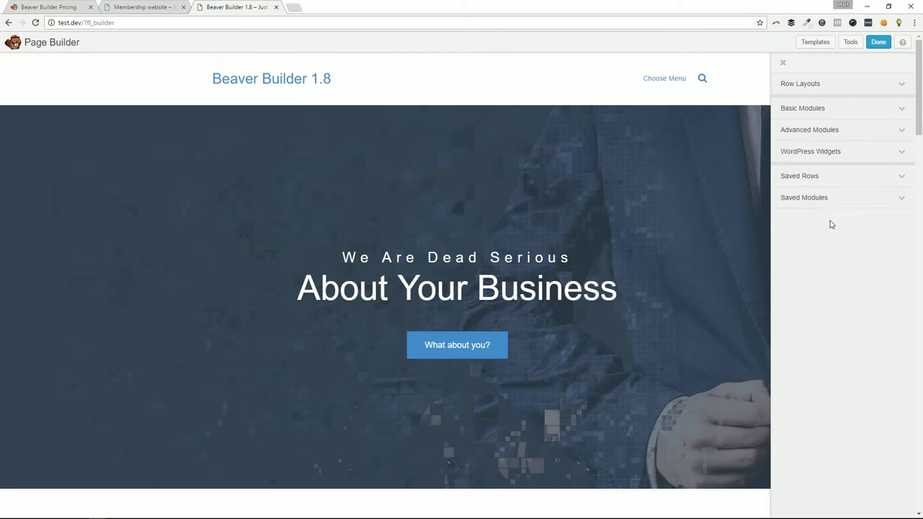
left_click(808, 186)
left_click(811, 221)
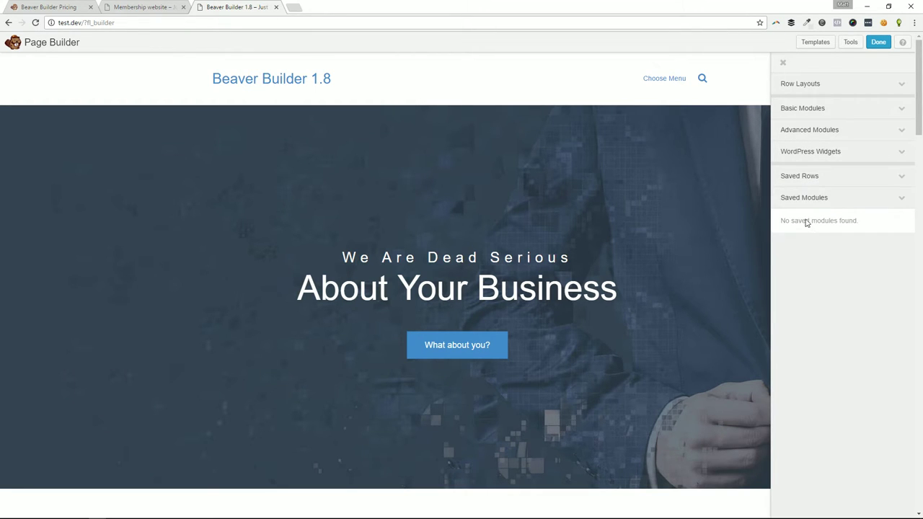
left_click(145, 6)
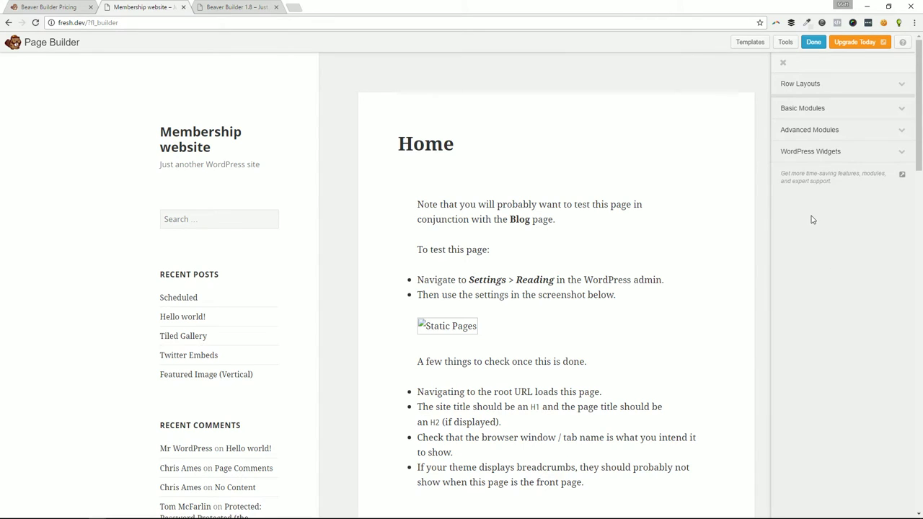
key("ctrl+Tab")
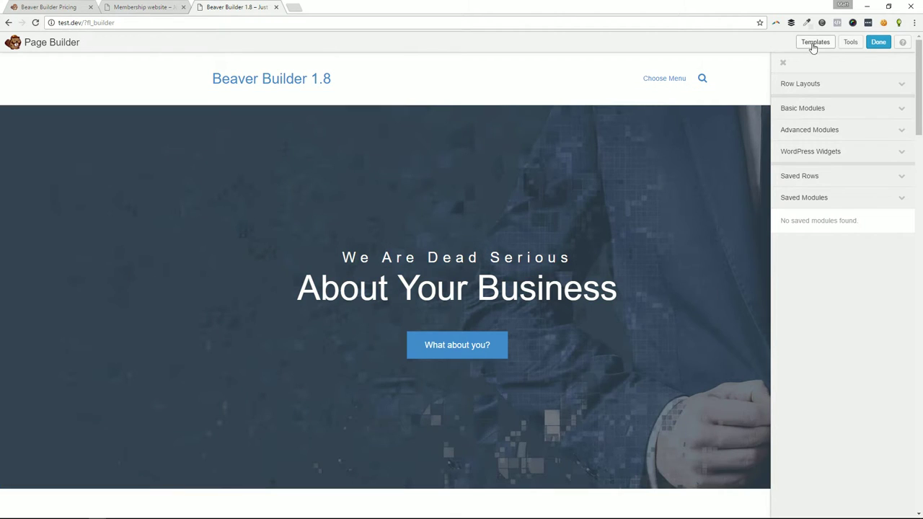
Step: Browse the Content Pages, Landing Pages and Your Templates categories of the layout templates on the Beaver Builder 1.8 site
left_click(812, 43)
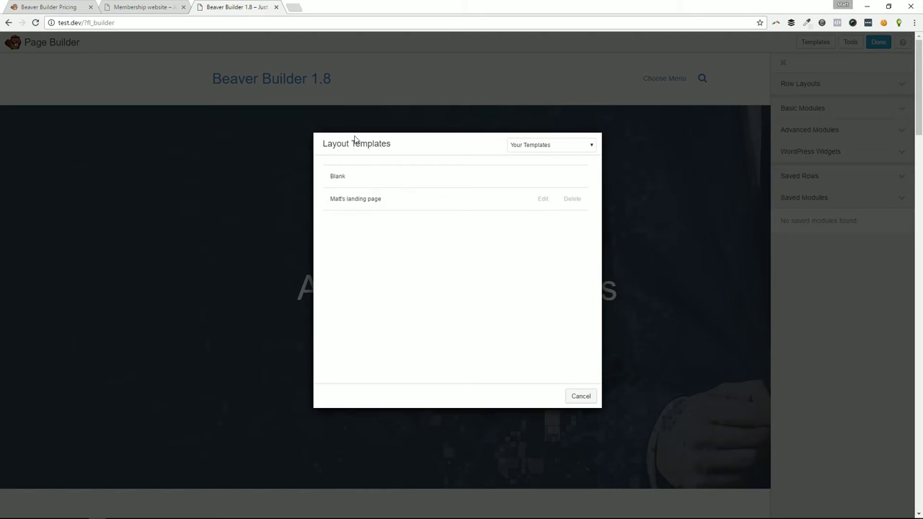
left_click(546, 148)
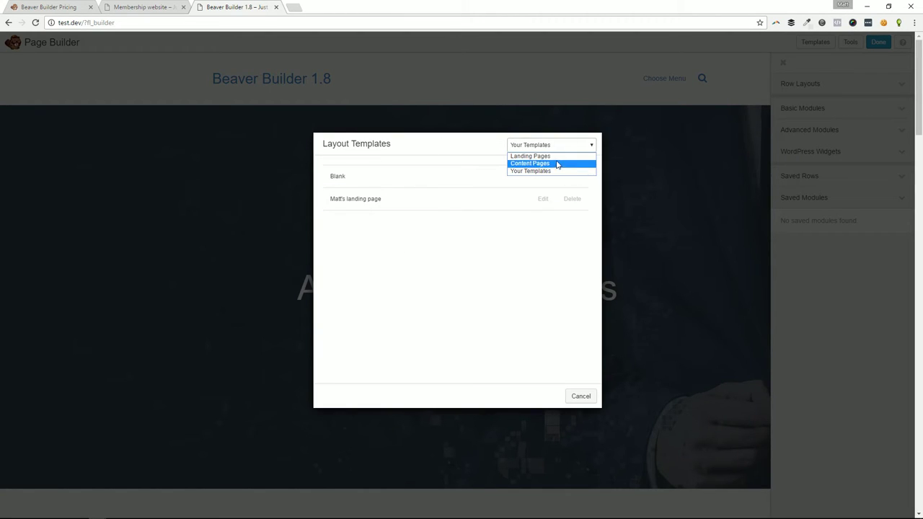
left_click(557, 164)
left_click(556, 146)
left_click(555, 157)
left_click(566, 145)
left_click(554, 170)
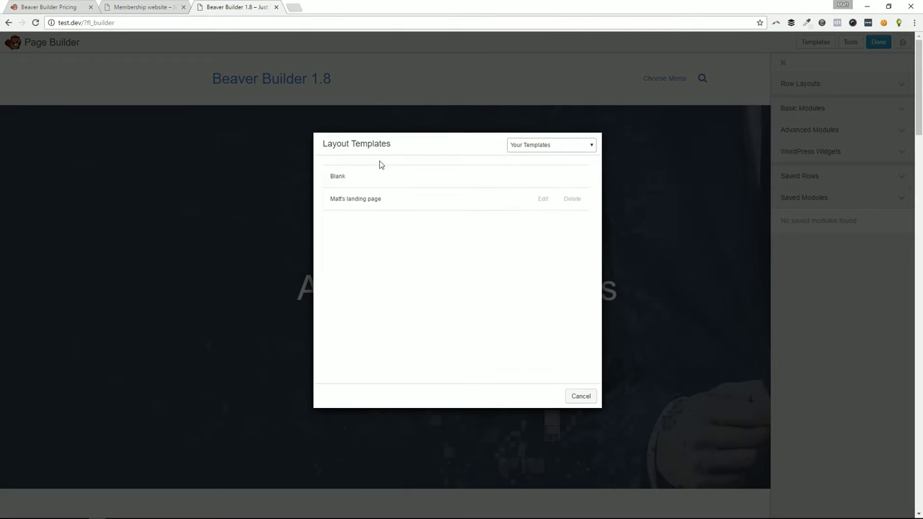
left_click(583, 398)
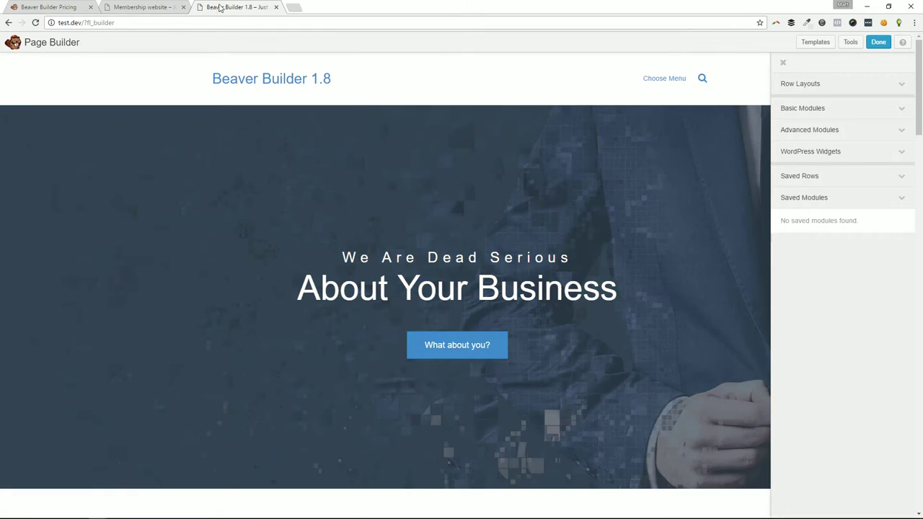
Step: View the layout templates offered on the Membership website and close them without choosing one
left_click(157, 6)
left_click(750, 42)
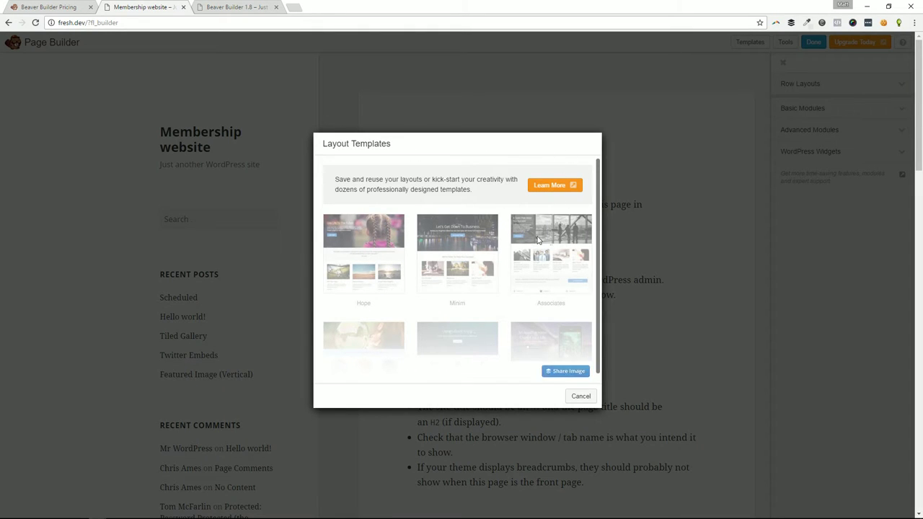
left_click(583, 398)
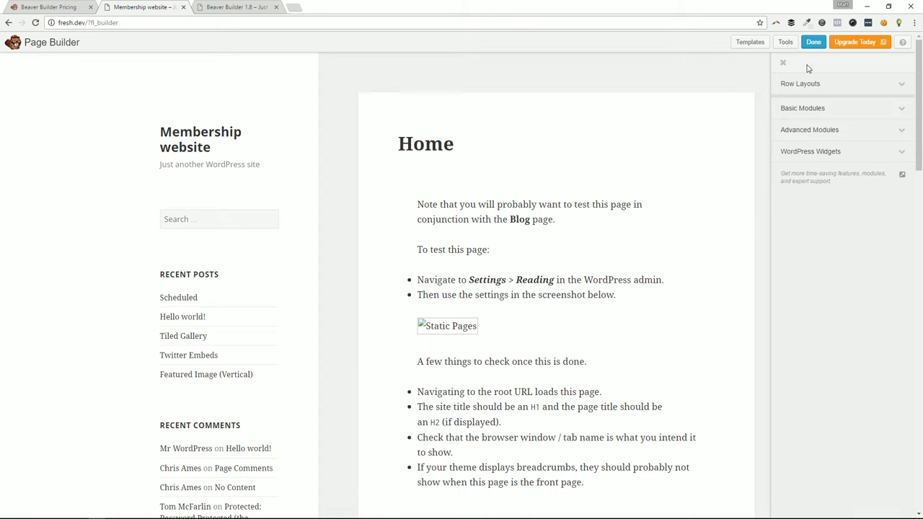
Step: Review the page tools and the saved rows section on the Beaver Builder 1.8 site
left_click(219, 6)
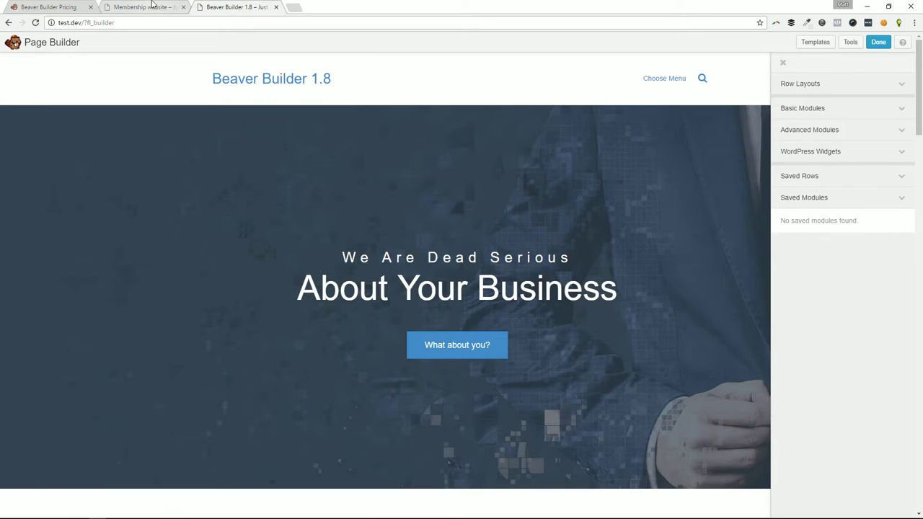
left_click(844, 43)
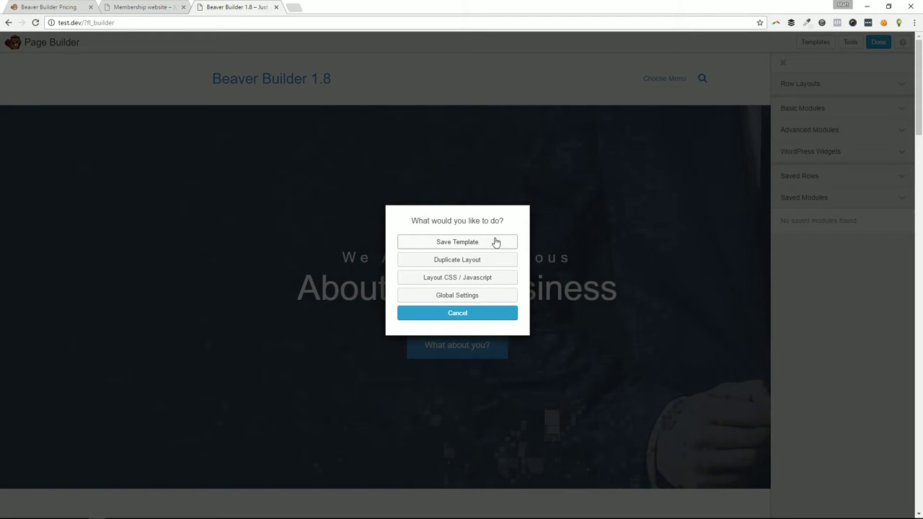
left_click(477, 315)
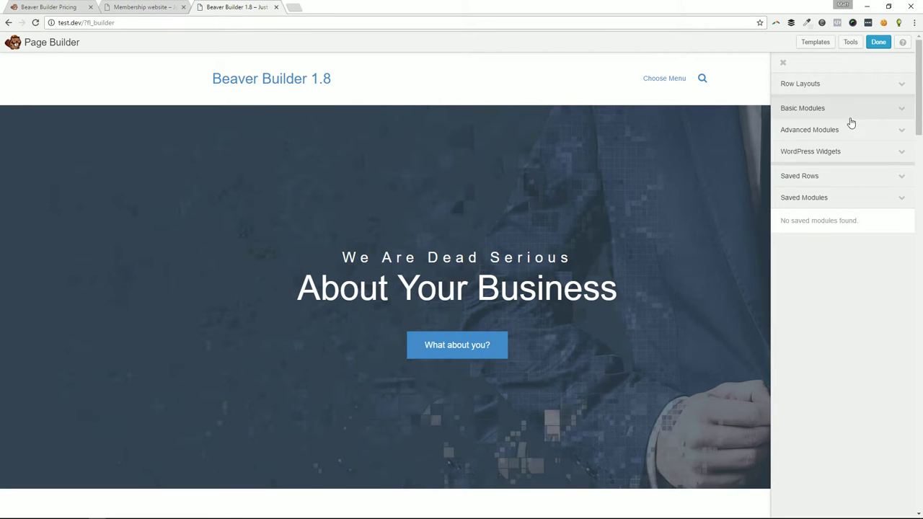
left_click(800, 176)
Step: Delete the four empty columns above the three ProBiz icon columns on the home page
scroll(706, 179, "down", 6)
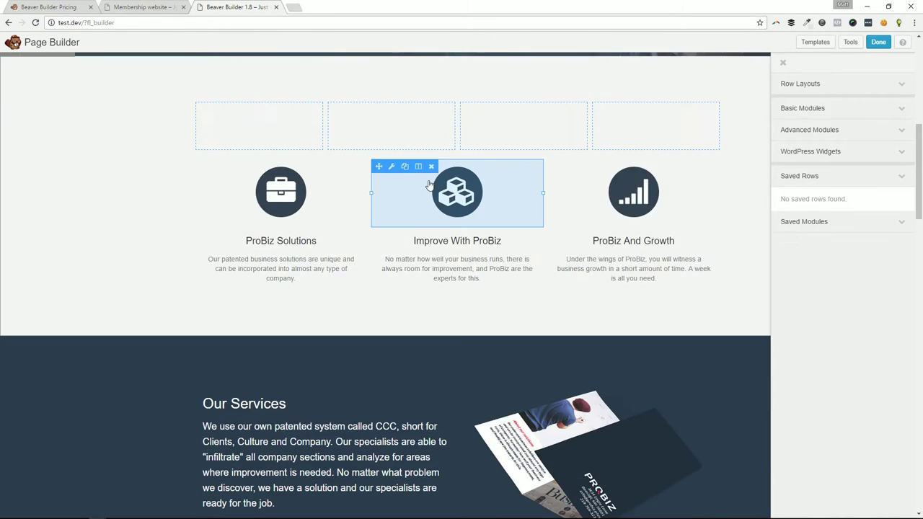
scroll(393, 186, "up", 2)
scroll(642, 361, "down", 1)
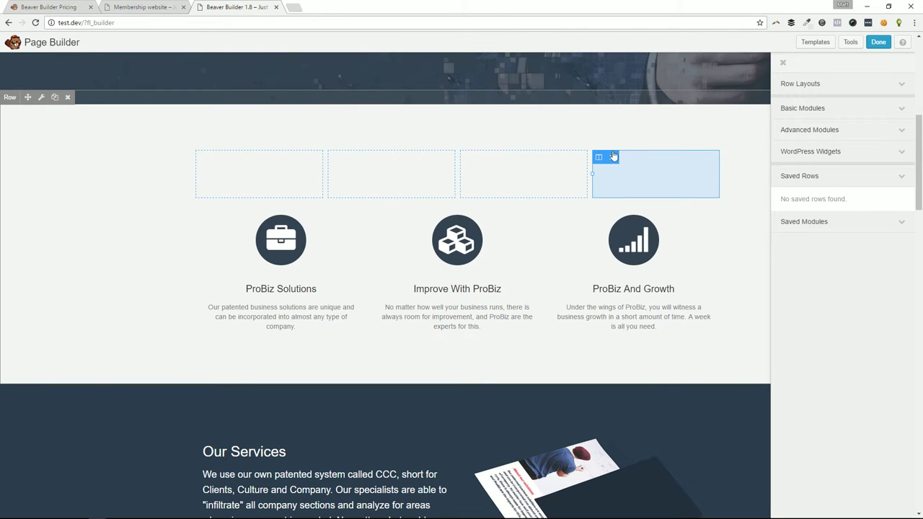
left_click(612, 157)
left_click(396, 157)
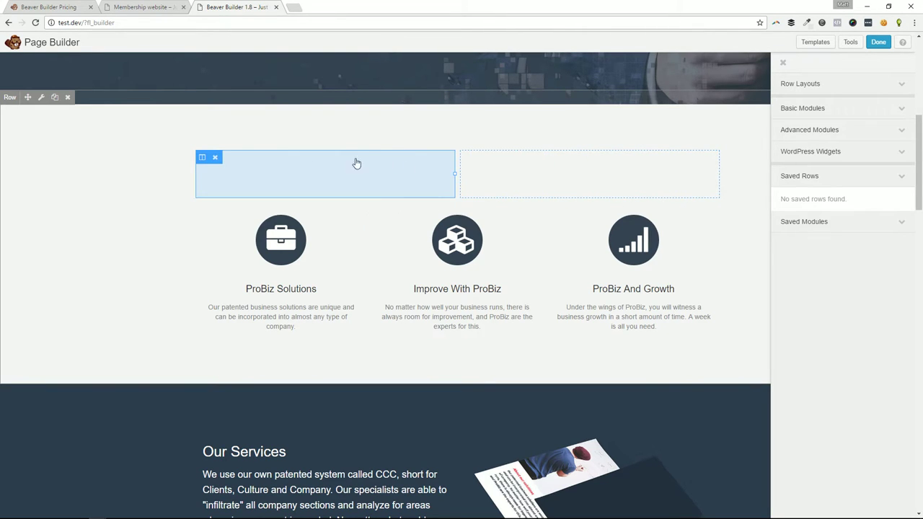
left_click(215, 157)
left_click(215, 157)
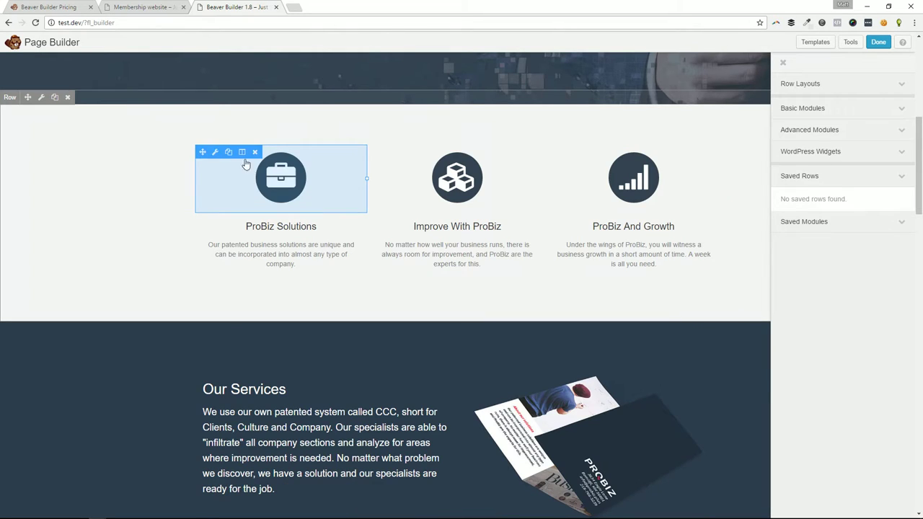
Step: Save the ProBiz icons row as a global row, named with the owner's first name in possessive form followed by "awesome custom row"
left_click(41, 98)
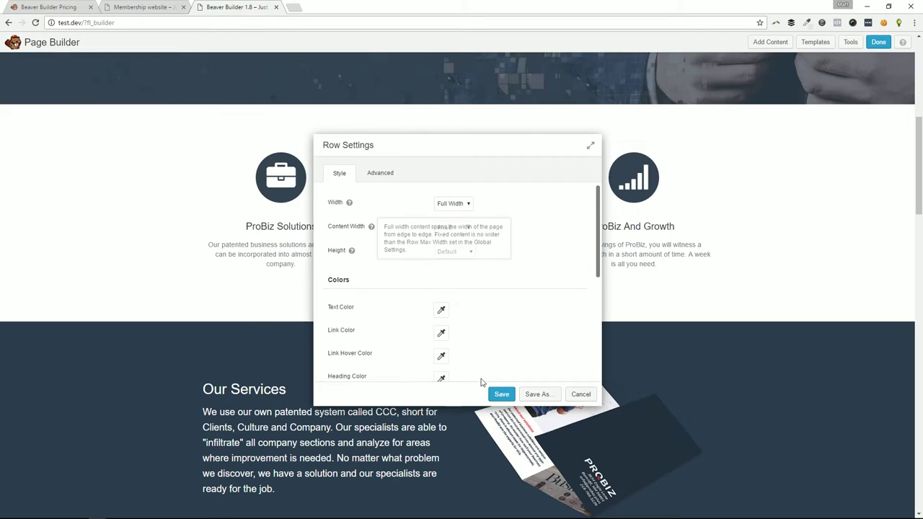
left_click(537, 394)
left_click(459, 252)
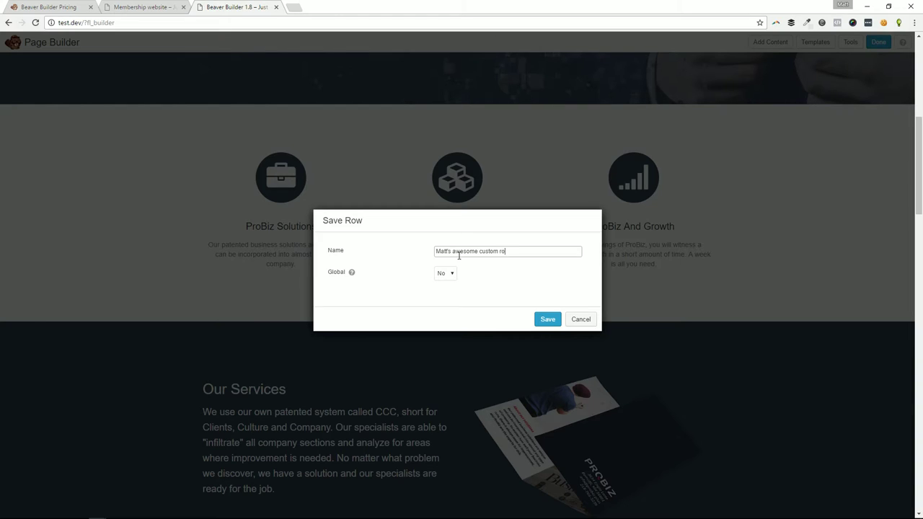
left_click(438, 278)
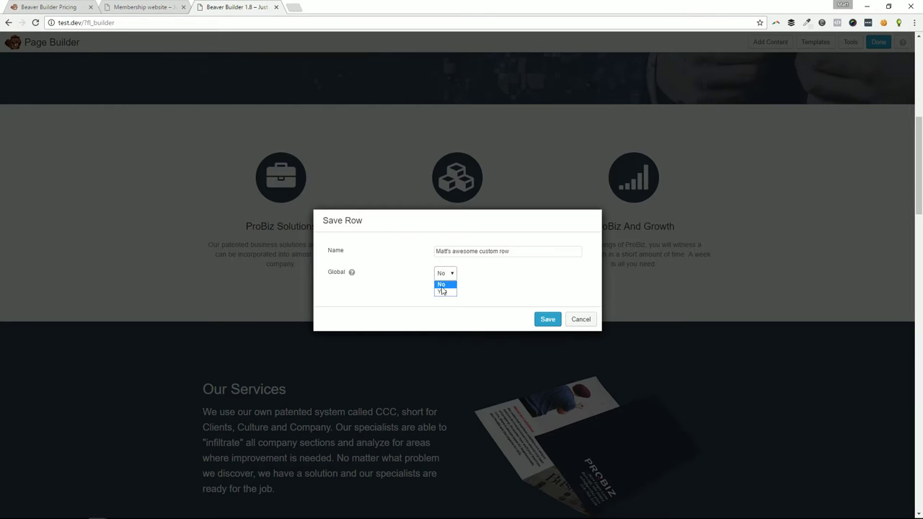
left_click(444, 290)
left_click(553, 321)
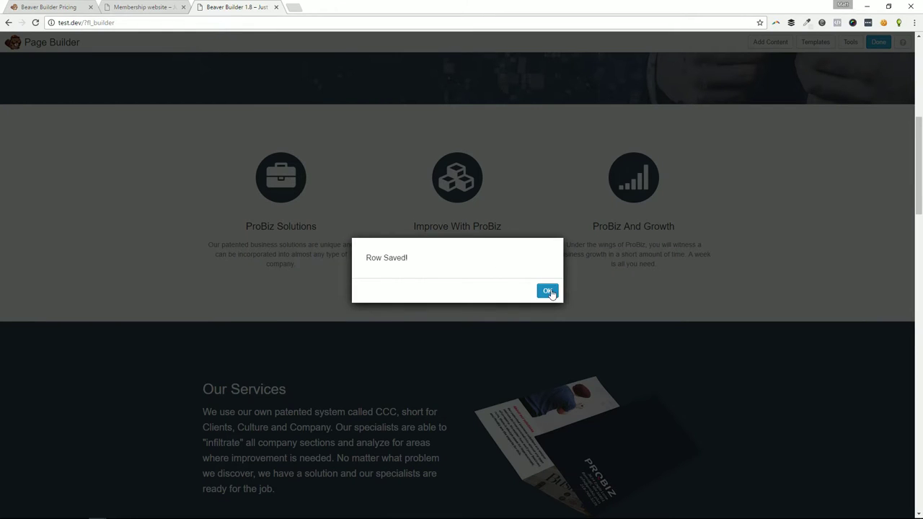
left_click(548, 290)
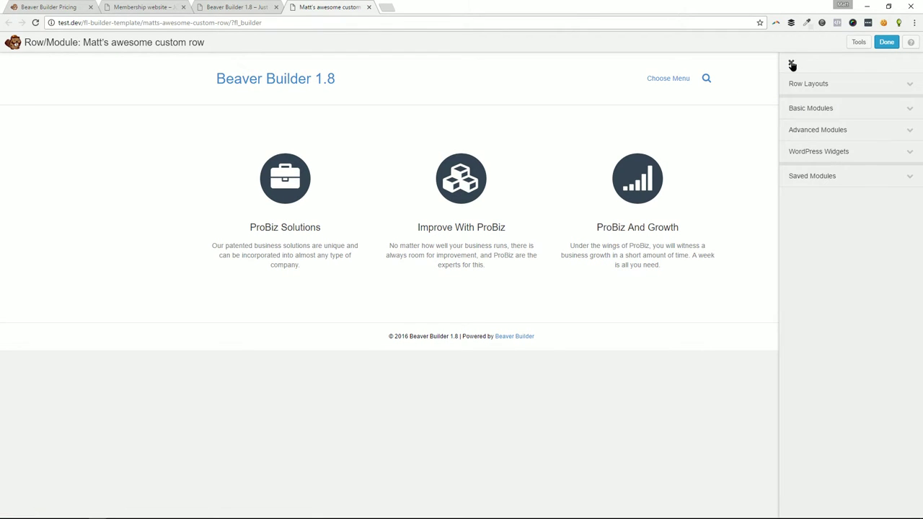
Step: View the saved custom row on its own editing page without the content panel, and close that page
left_click(792, 65)
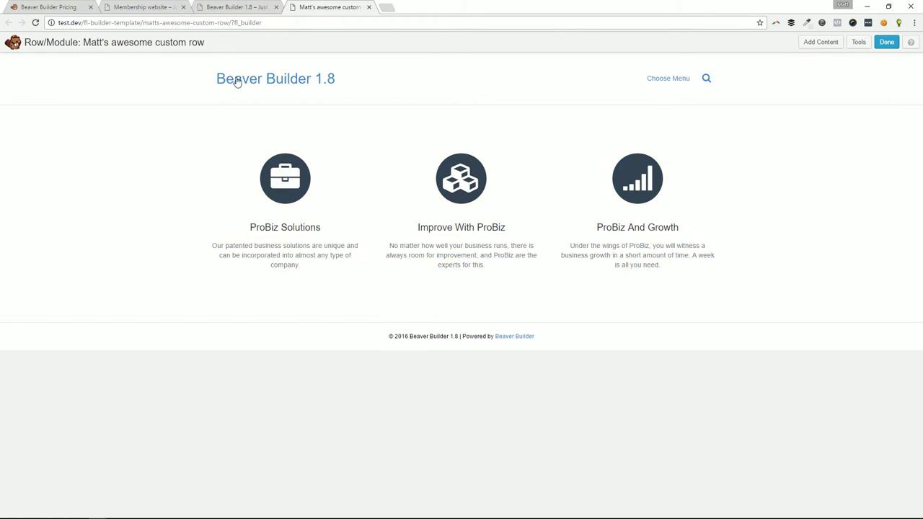
left_click(369, 7)
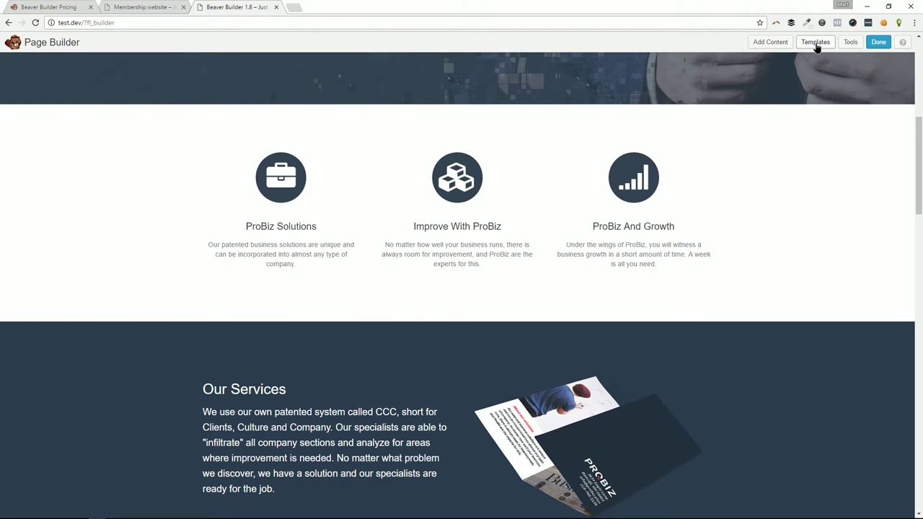
Step: Insert the saved global custom row between the hero banner and the existing ProBiz icons row on the home page
left_click(852, 42)
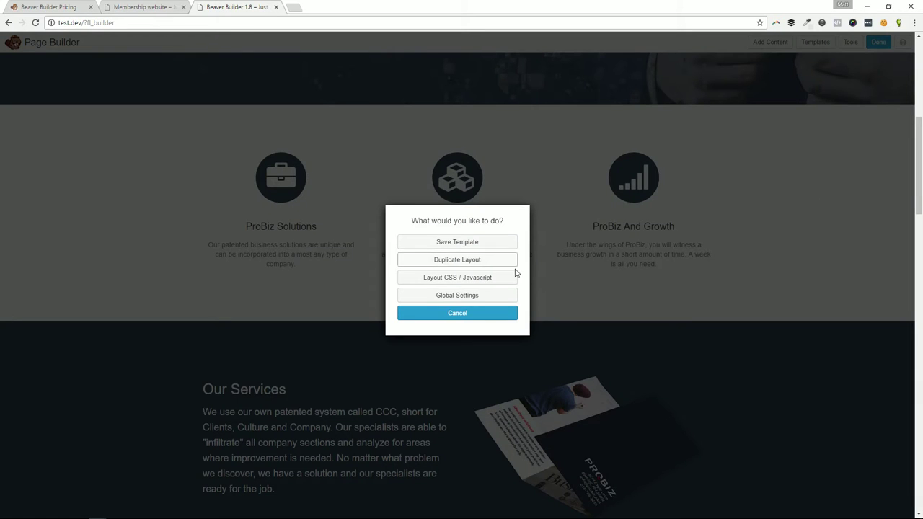
left_click(505, 313)
left_click(772, 43)
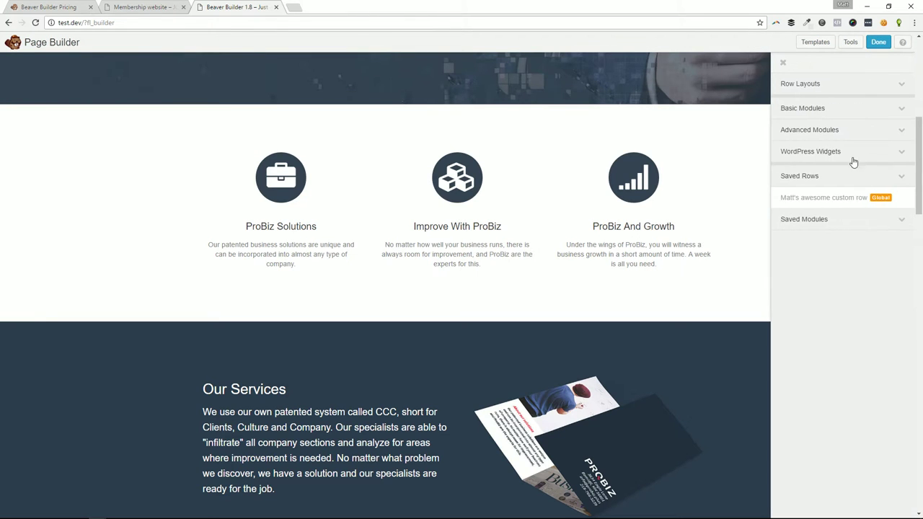
left_click(837, 200)
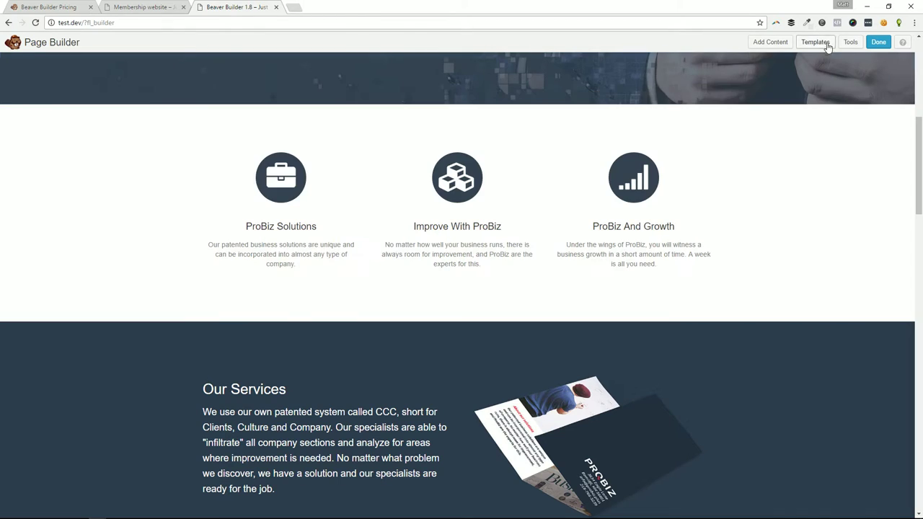
left_click(771, 43)
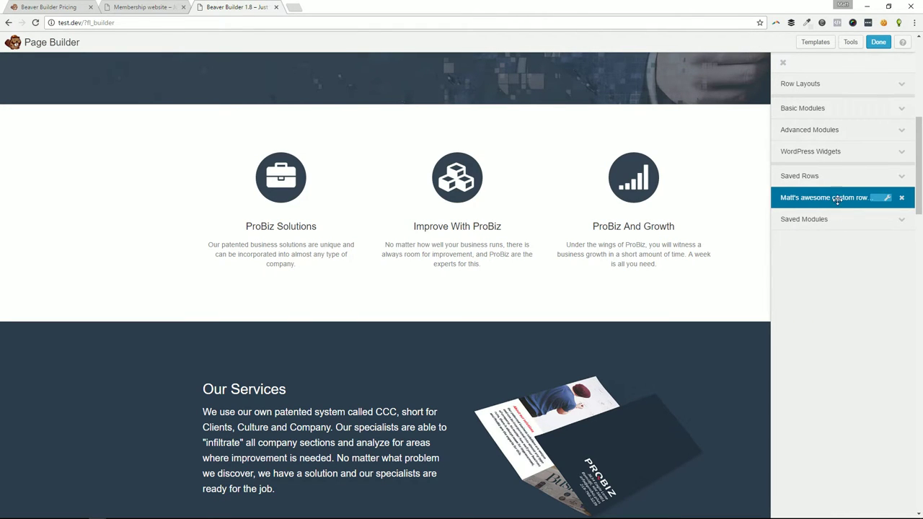
left_click_drag(837, 200, 516, 128)
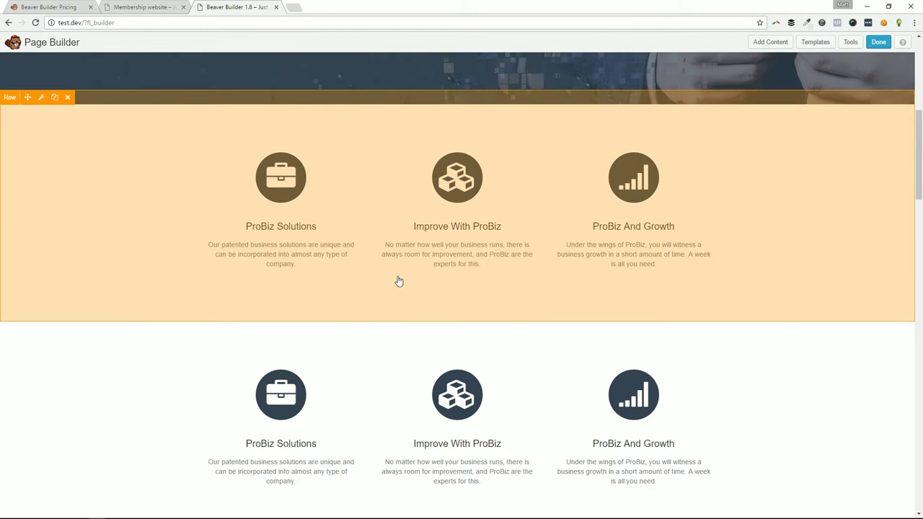
scroll(806, 111, "up", 3)
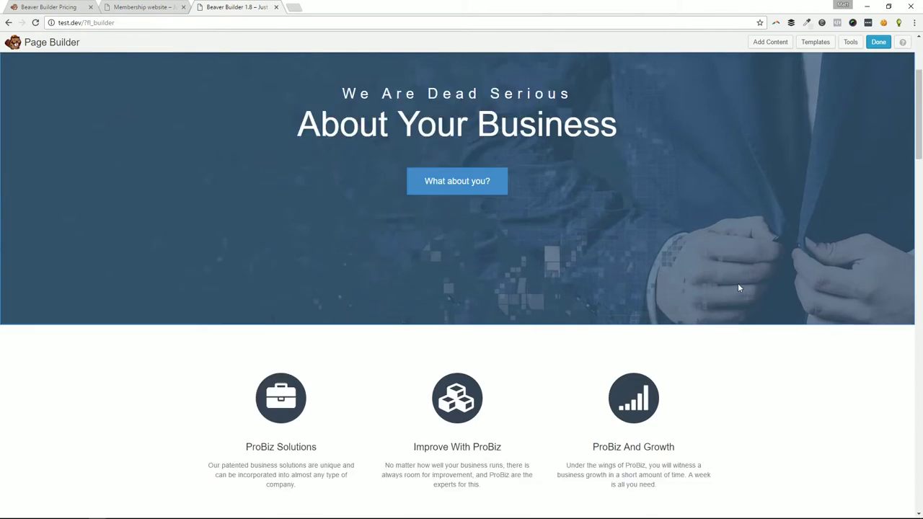
scroll(738, 287, "down", 5)
scroll(584, 144, "up", 2)
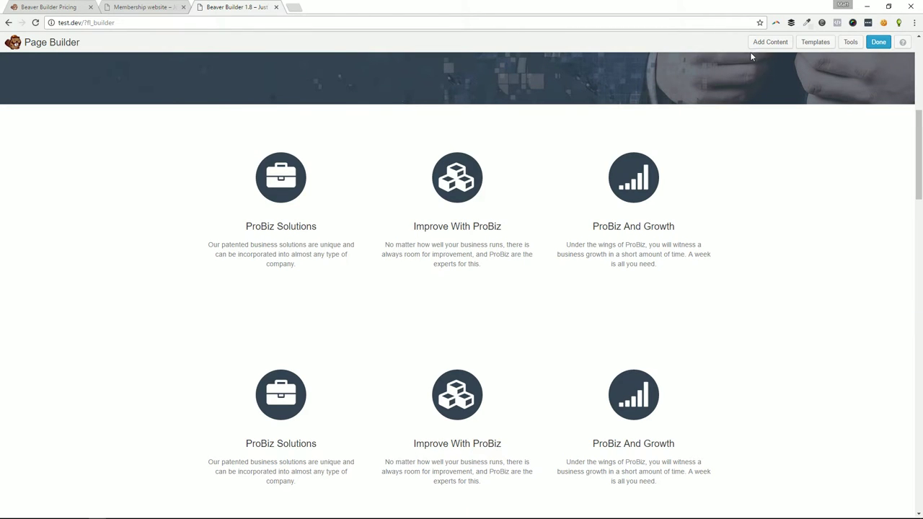
Step: Check the saved modules section, and add a Call to Action module above the upper row of ProBiz icon columns
left_click(769, 42)
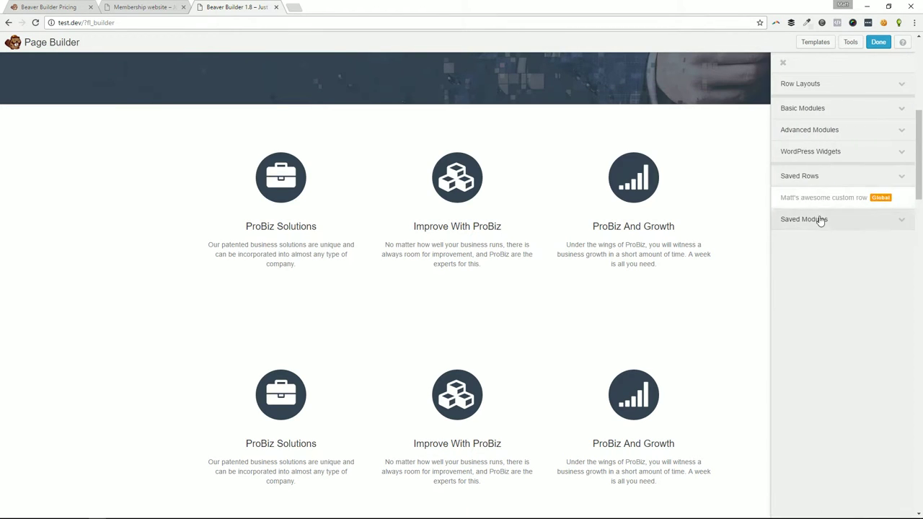
left_click(821, 220)
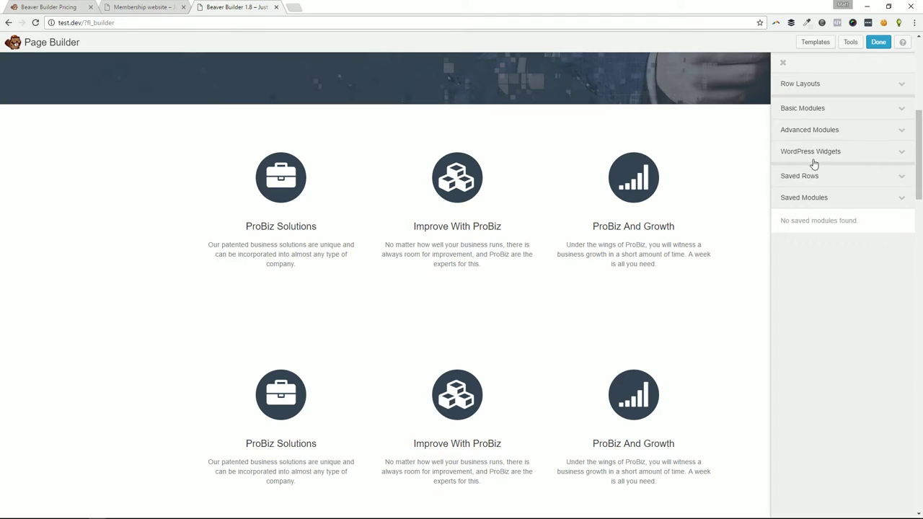
left_click(837, 129)
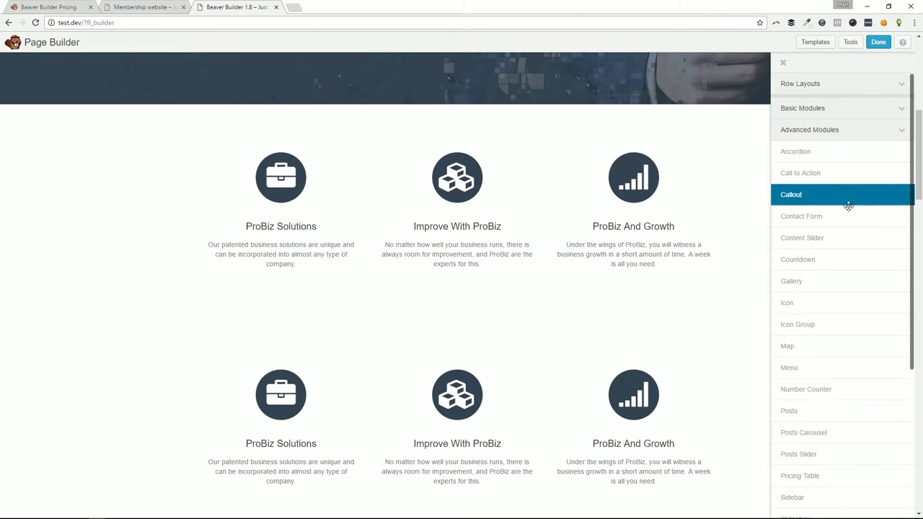
left_click_drag(791, 174, 482, 160)
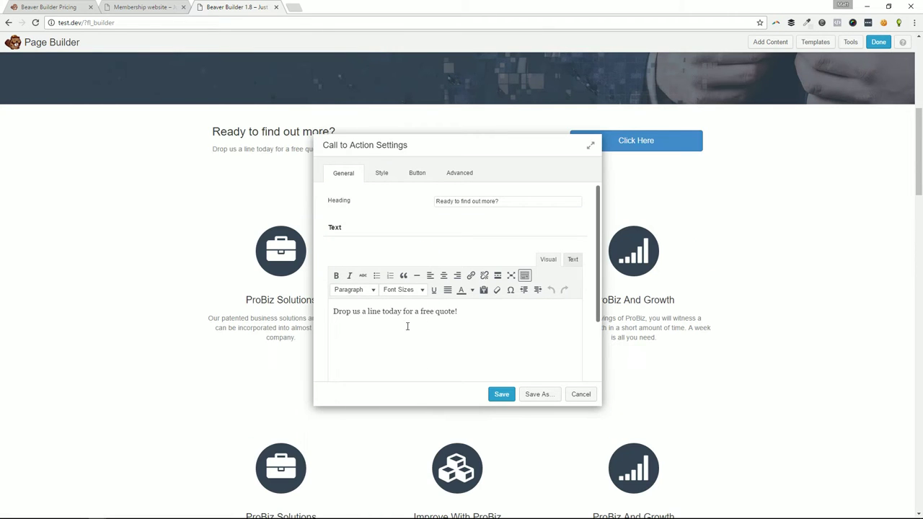
Step: Review the call to action's text, heading and button settings, and save it as a non-global module named with the owner's first name plus "'s best CTA"
left_click_drag(458, 311, 332, 311)
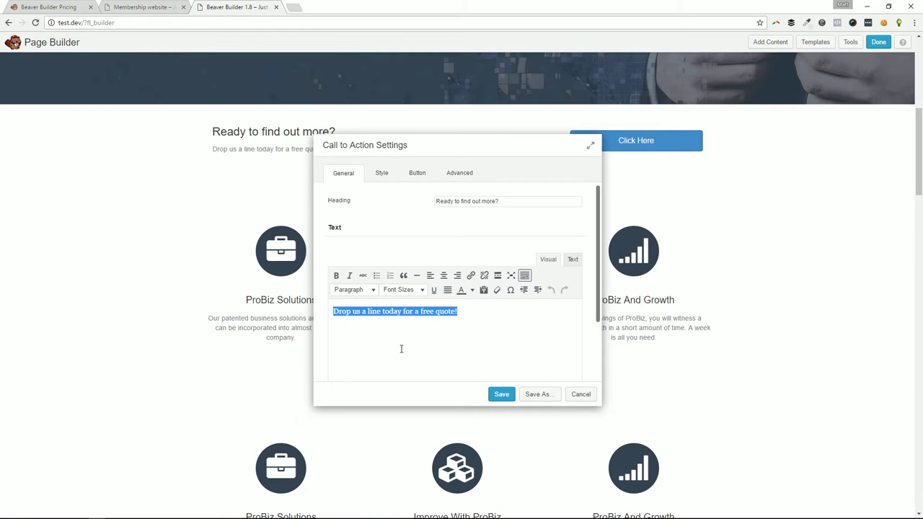
left_click(367, 327)
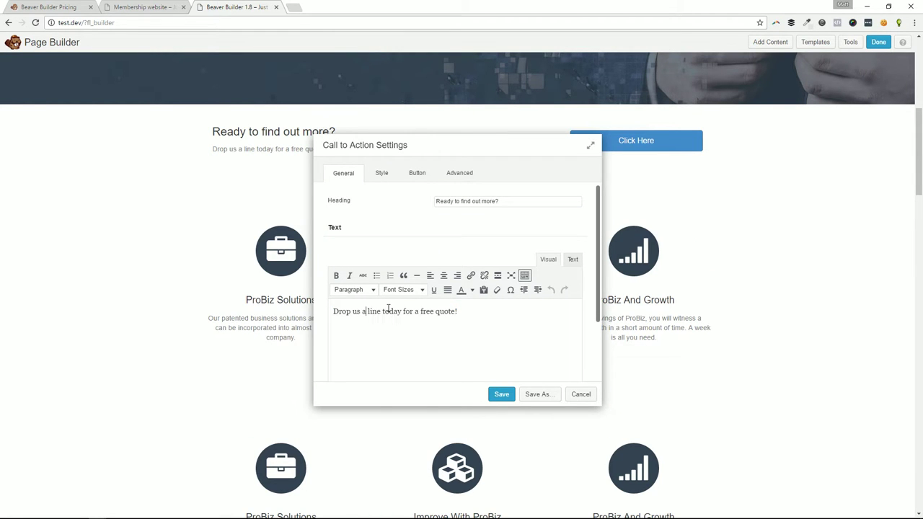
triple_click(526, 199)
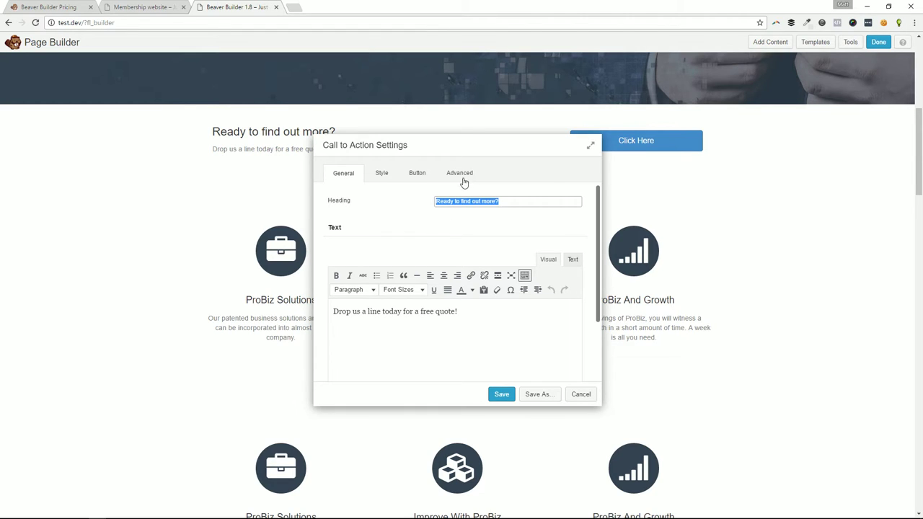
left_click(419, 173)
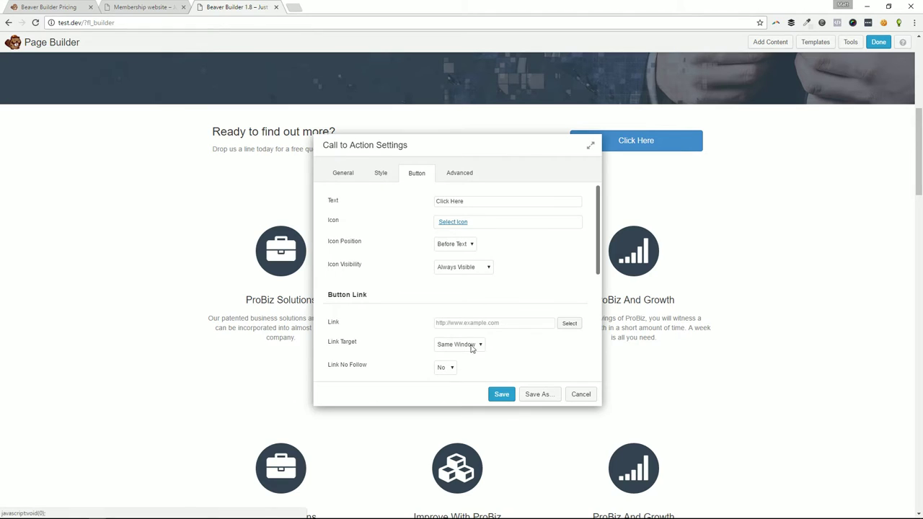
left_click(539, 395)
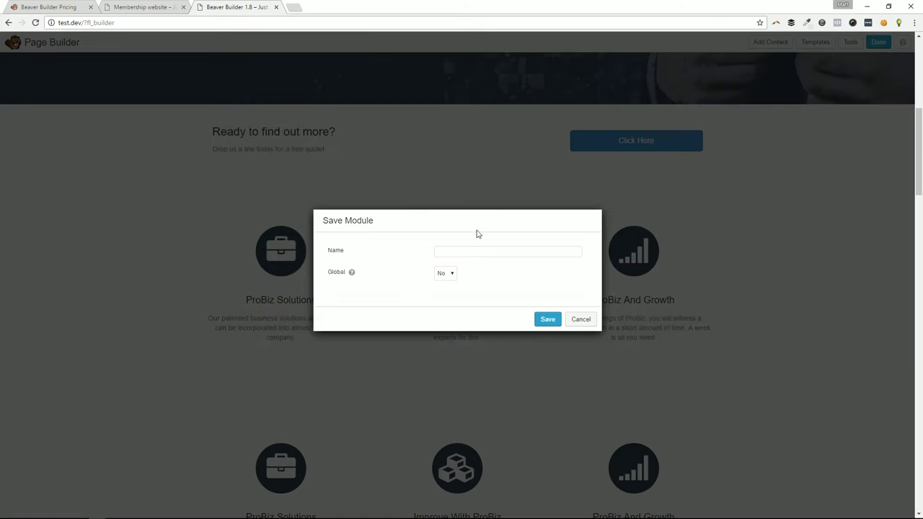
left_click(468, 251)
left_click(547, 319)
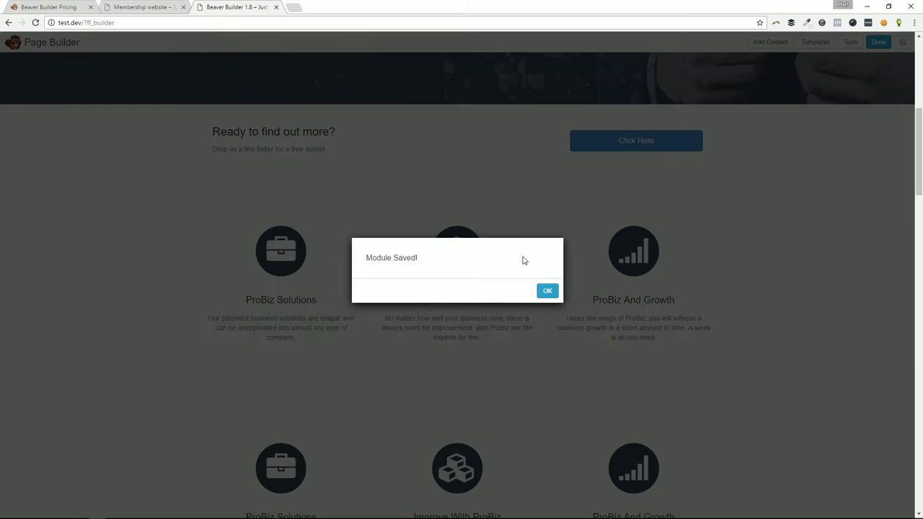
left_click(548, 290)
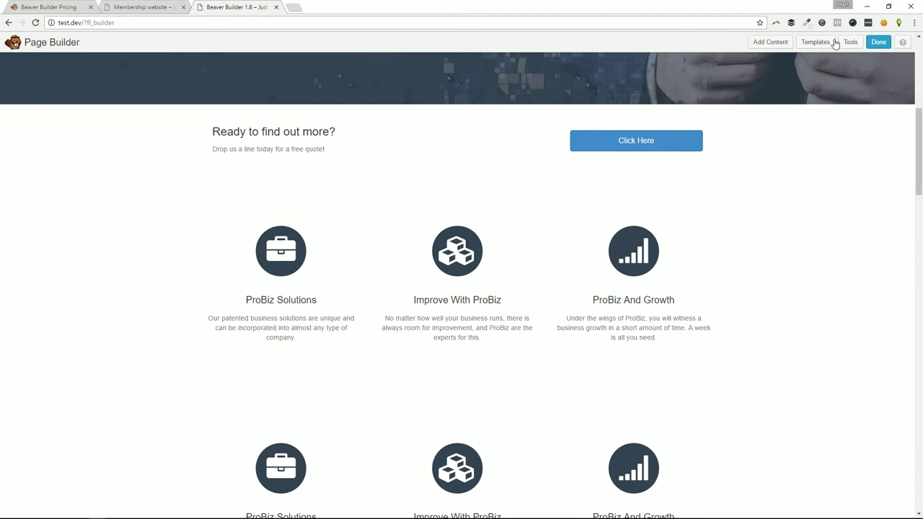
Step: View the saved CTA module on its own editing page, and return to the home page builder to list the saved rows
left_click(773, 42)
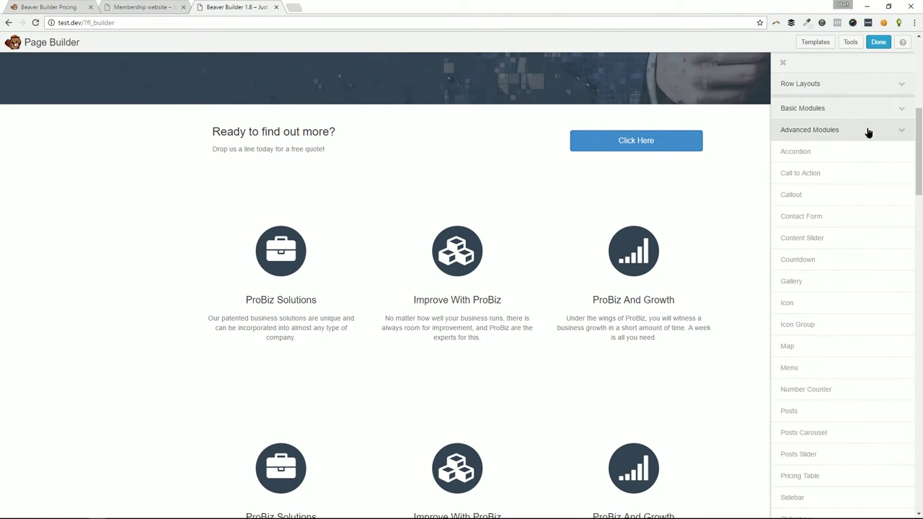
left_click(868, 131)
left_click(849, 198)
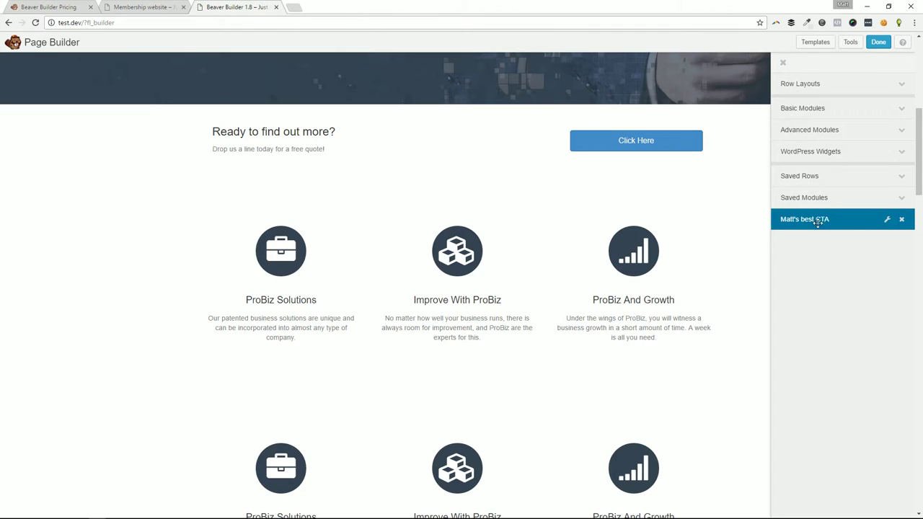
left_click(887, 219)
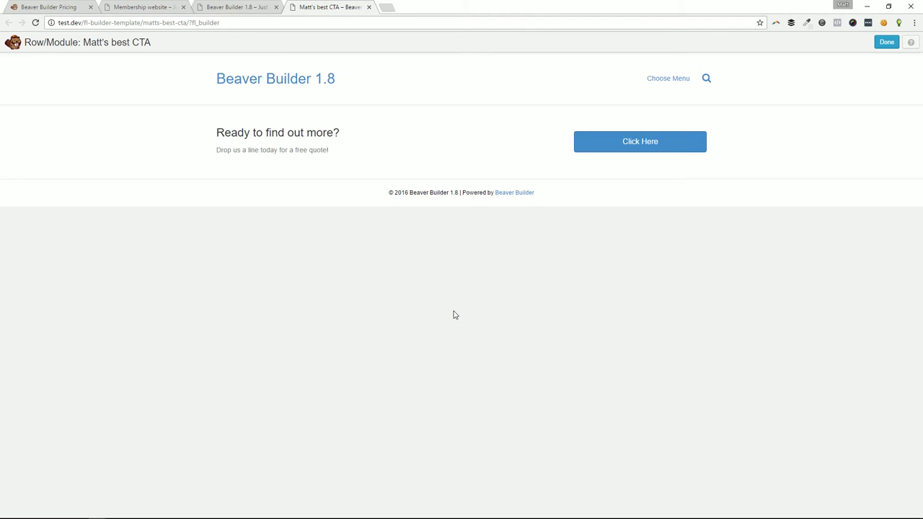
left_click(246, 7)
left_click(305, 6)
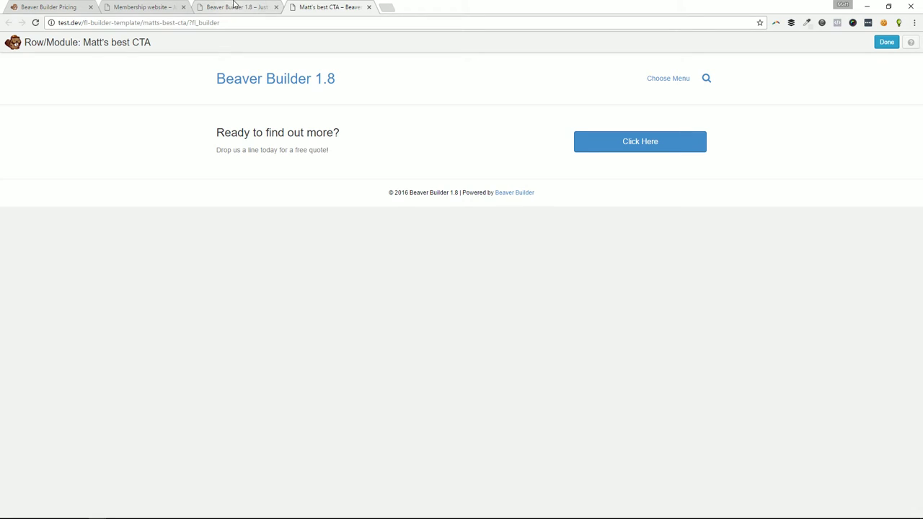
left_click(233, 3)
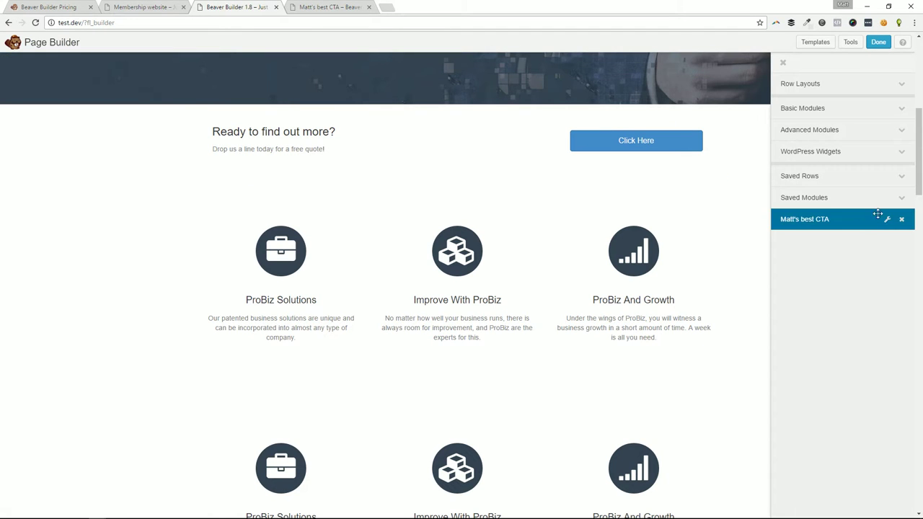
left_click(837, 177)
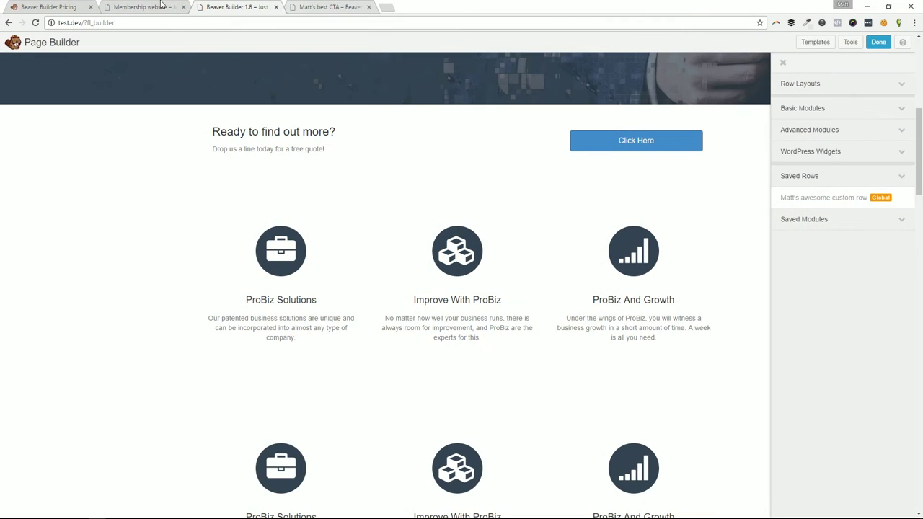
Step: Examine the basic modules, advanced modules and WordPress widgets offered by the free version on the Membership website
key("ctrl+shift+Tab")
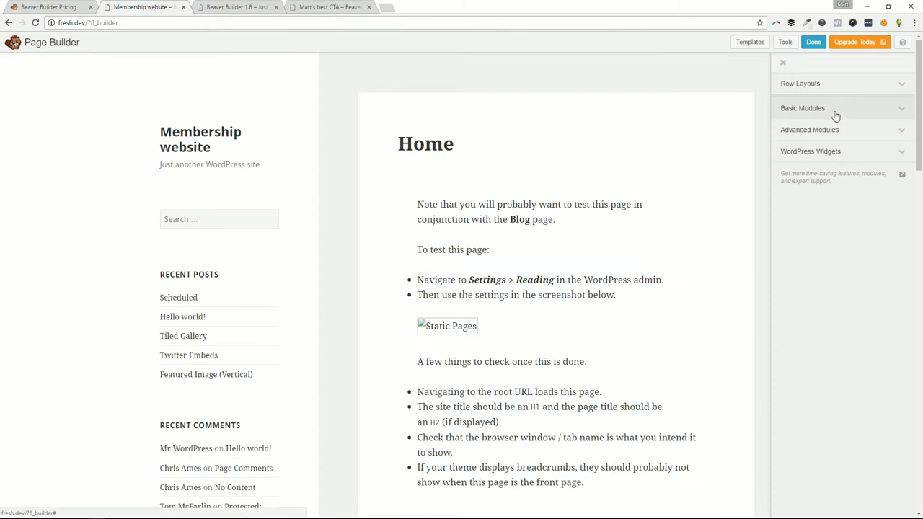
left_click(836, 113)
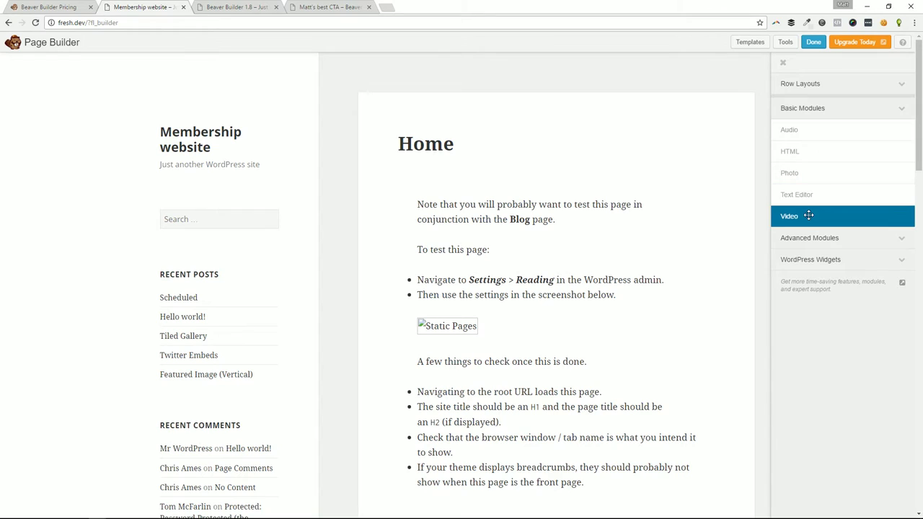
left_click(812, 239)
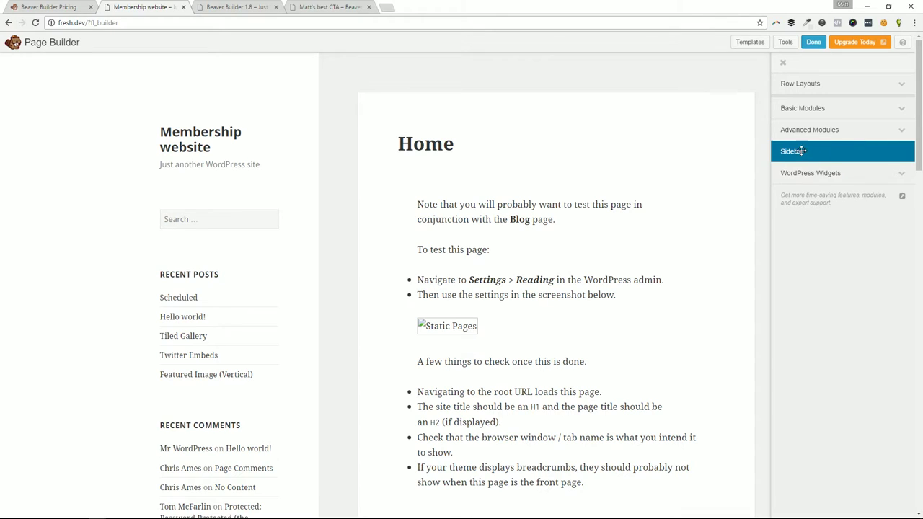
left_click_drag(845, 148, 820, 143)
left_click(815, 173)
left_click(884, 151)
left_click(804, 132)
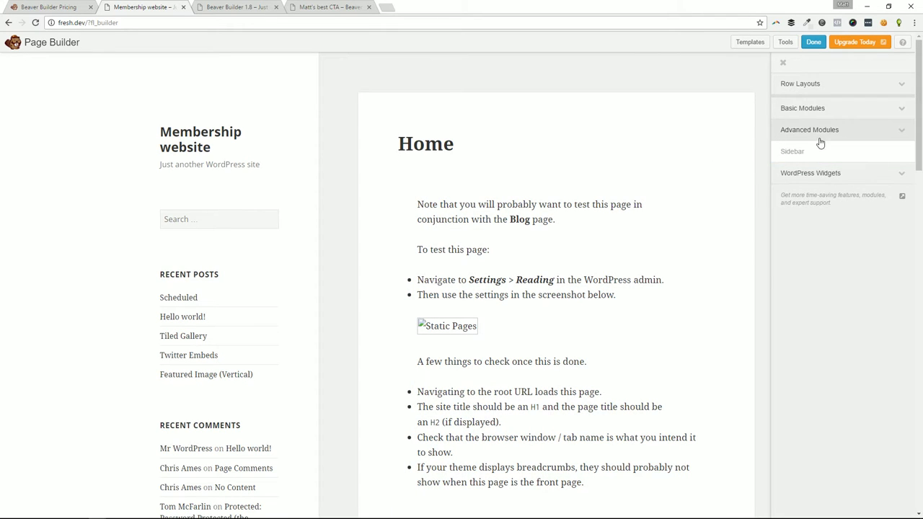
left_click(821, 138)
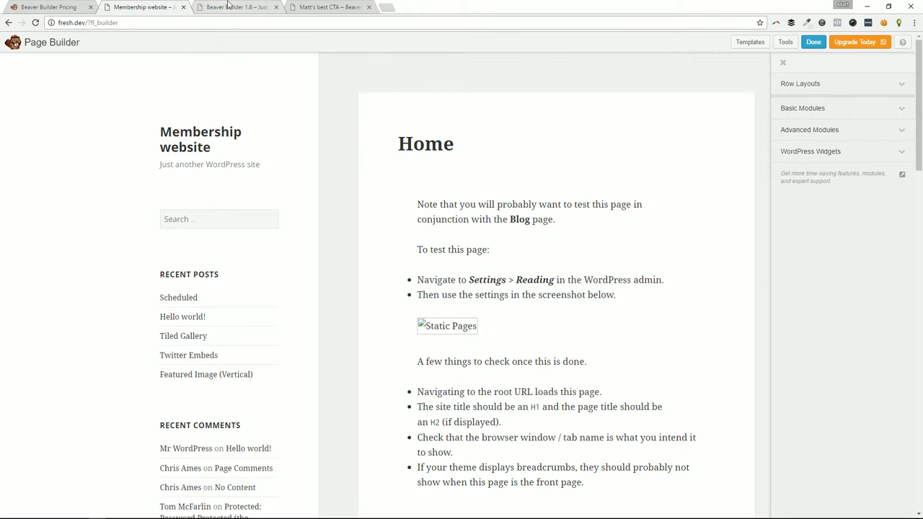
left_click(800, 134)
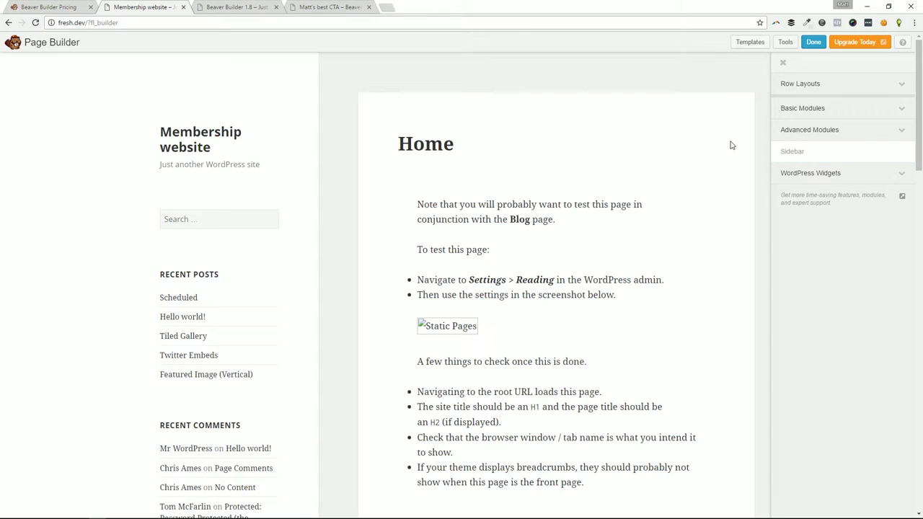
Step: Examine the full list of advanced modules in the premium version on the Beaver Builder 1.8 site
left_click(236, 7)
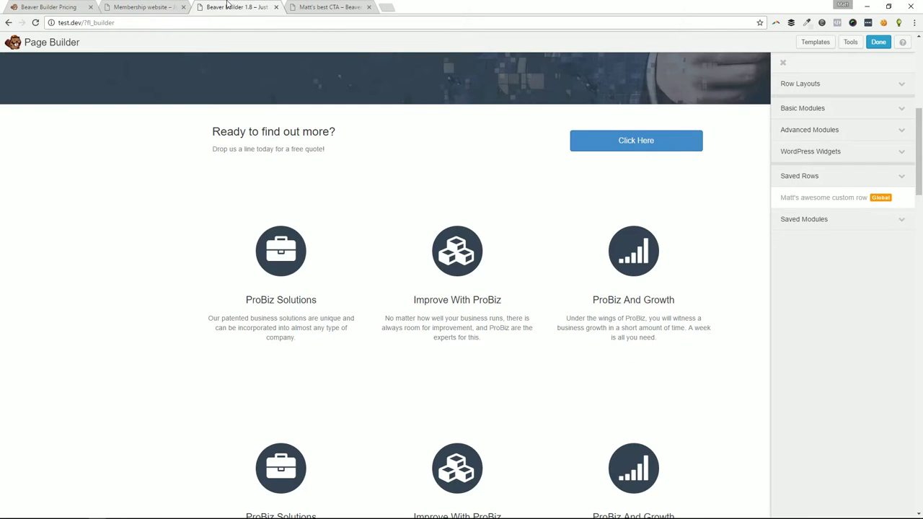
left_click(837, 132)
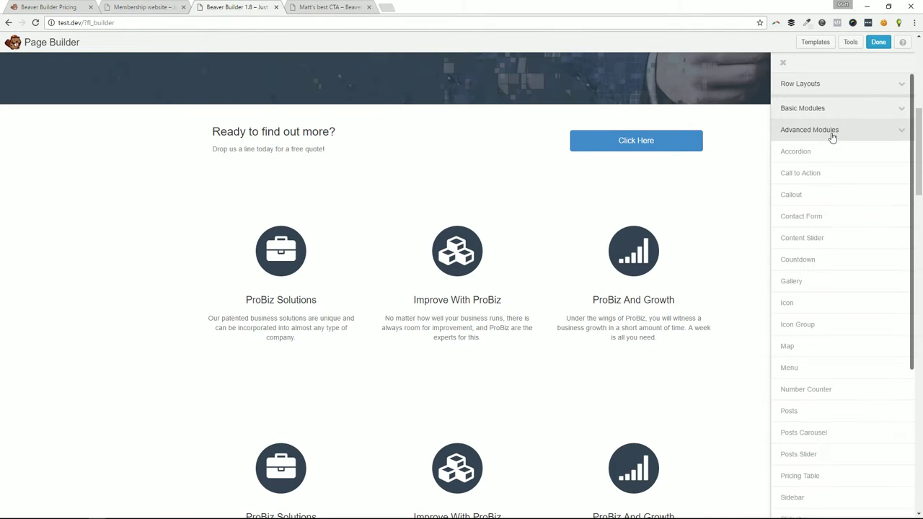
scroll(846, 433, "down", 2)
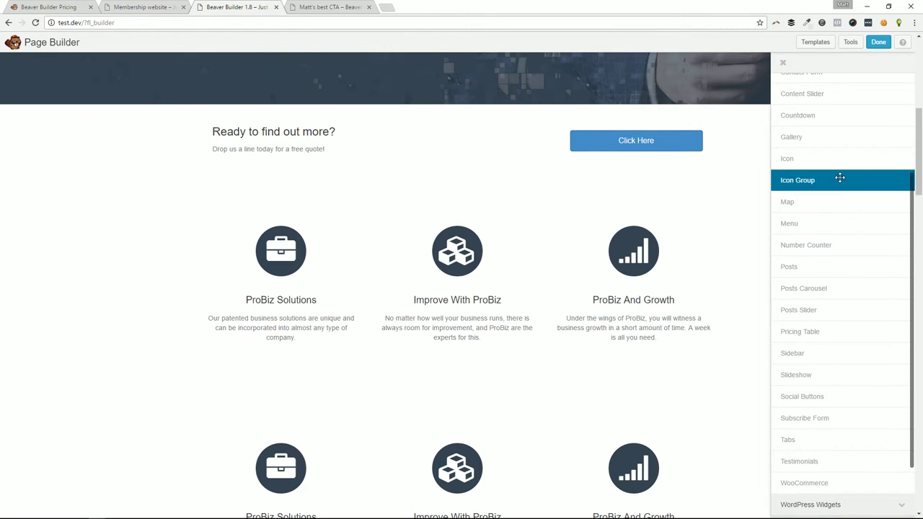
scroll(830, 145, "up", 2)
scroll(825, 364, "down", 1)
scroll(825, 368, "down", 1)
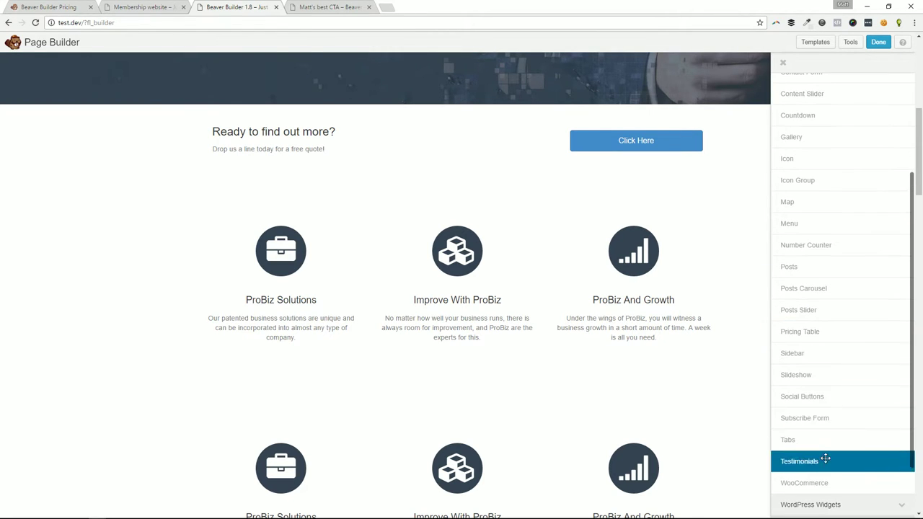
scroll(837, 147, "up", 2)
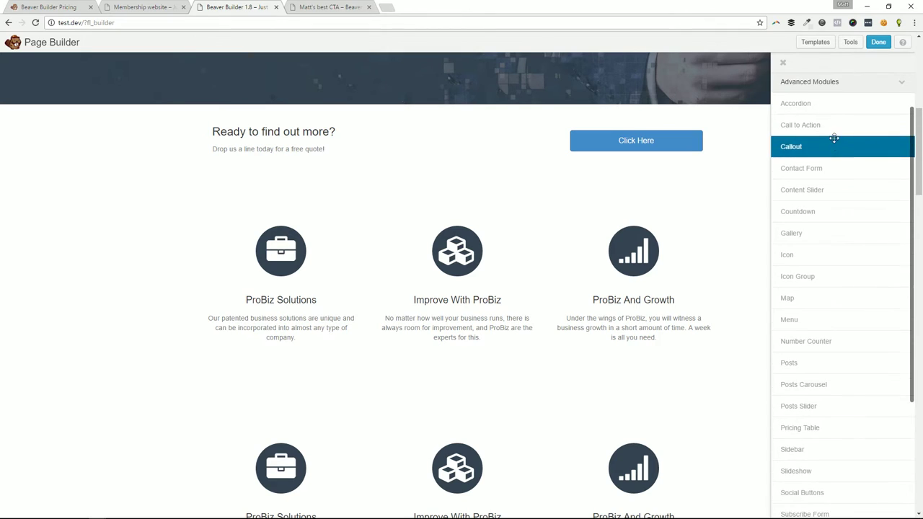
Step: Examine the premium advanced modules, such as number counter, posts carousel and pricing table, alongside the rows already on the page
scroll(823, 173, "up", 1)
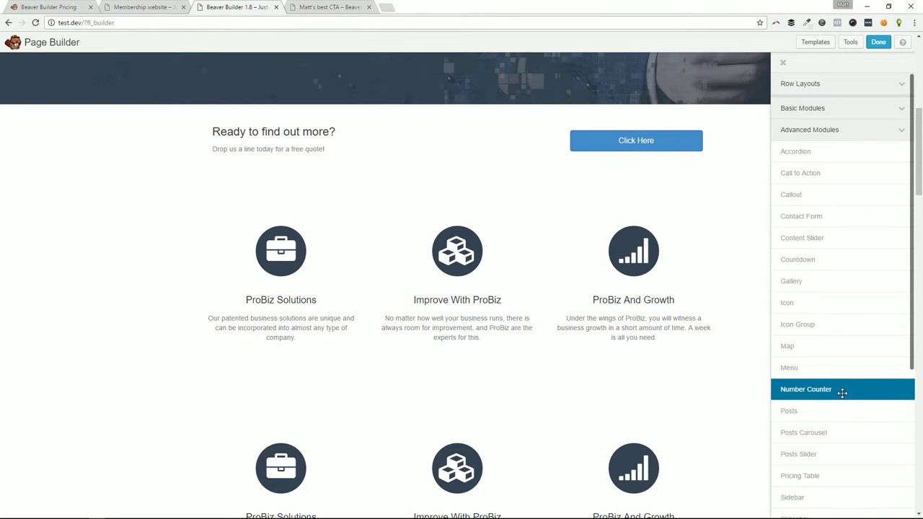
scroll(842, 390, "down", 2)
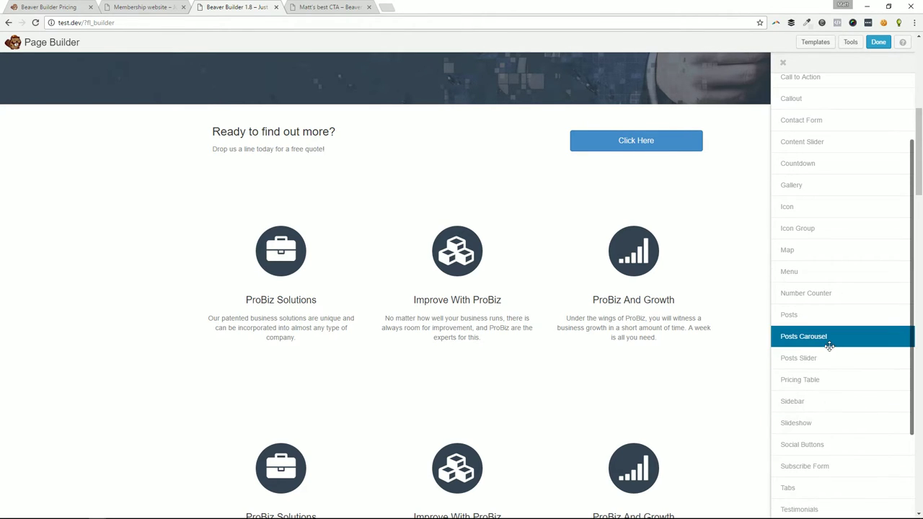
scroll(822, 389, "down", 1)
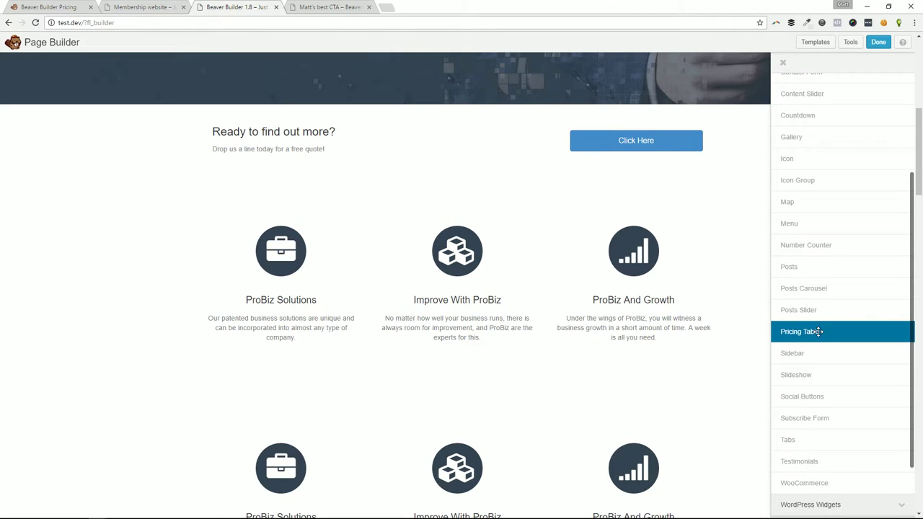
scroll(831, 282, "up", 2)
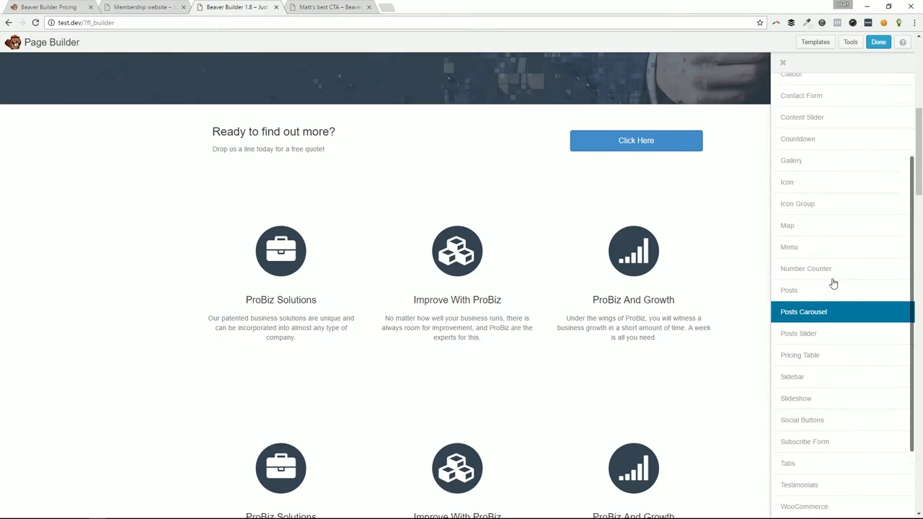
scroll(669, 232, "up", 2)
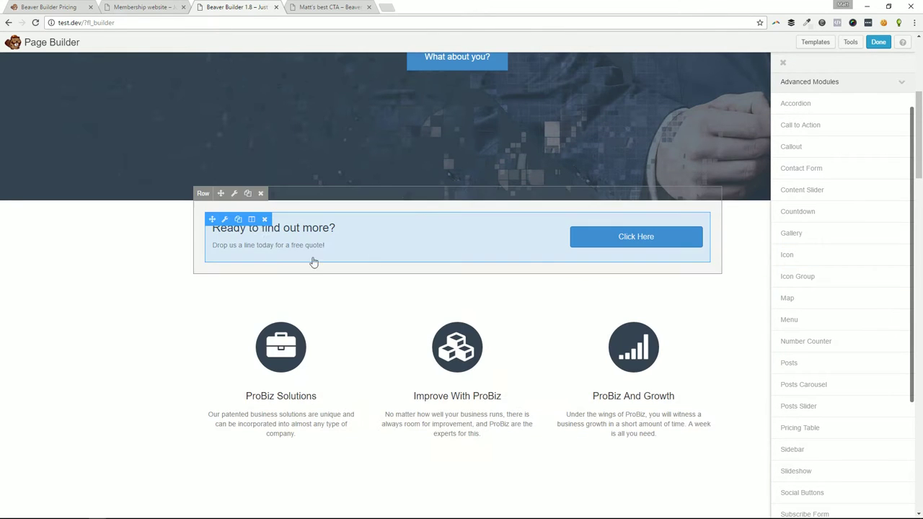
scroll(715, 412, "down", 1)
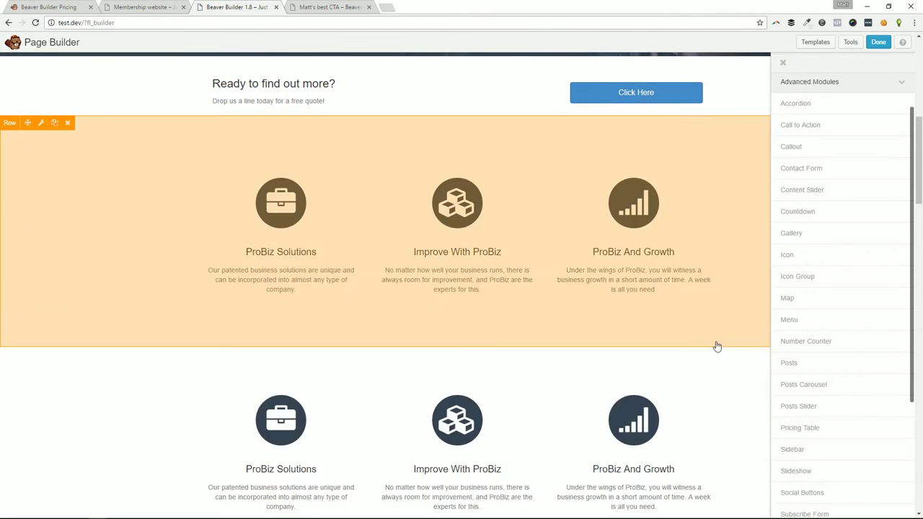
scroll(815, 433, "down", 1)
Step: Add a WooCommerce module below the "Ready to find out more?" call to action and preview it with the Checkout layout
scroll(827, 478, "down", 1)
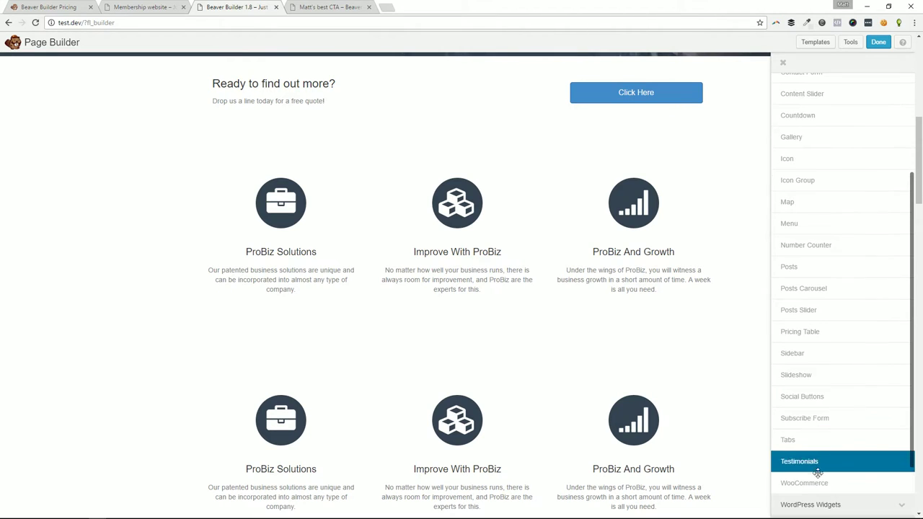
left_click_drag(814, 487, 547, 171)
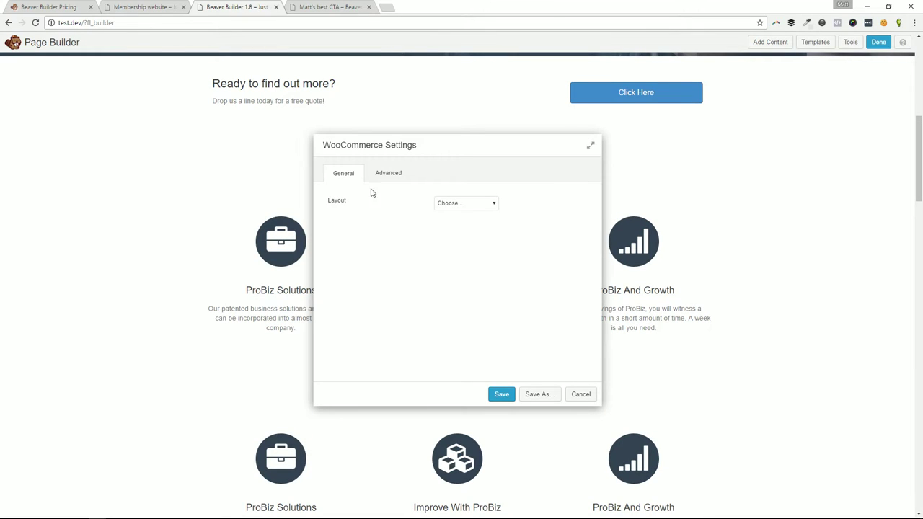
left_click(465, 203)
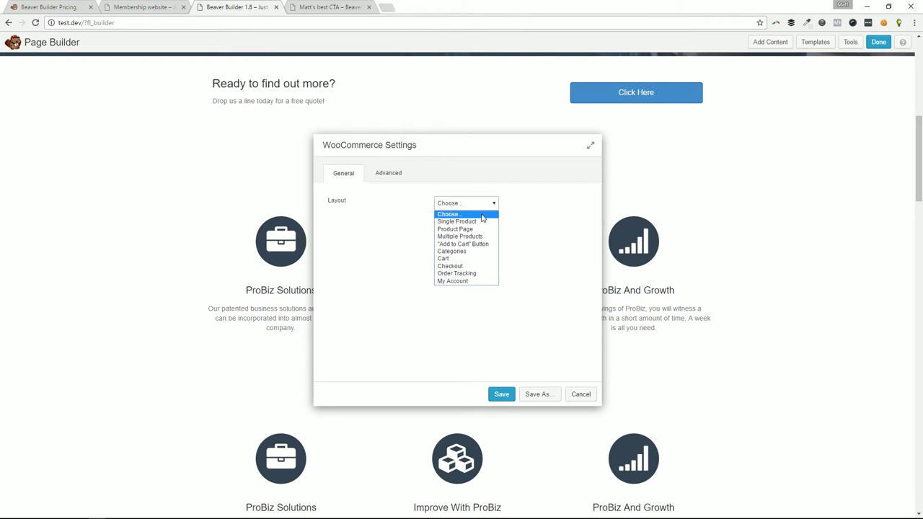
left_click(472, 267)
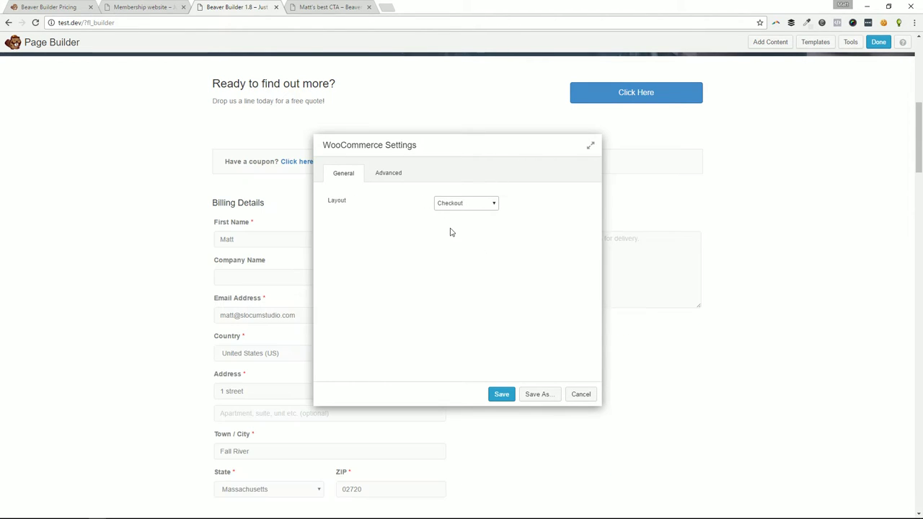
left_click_drag(444, 141, 613, 166)
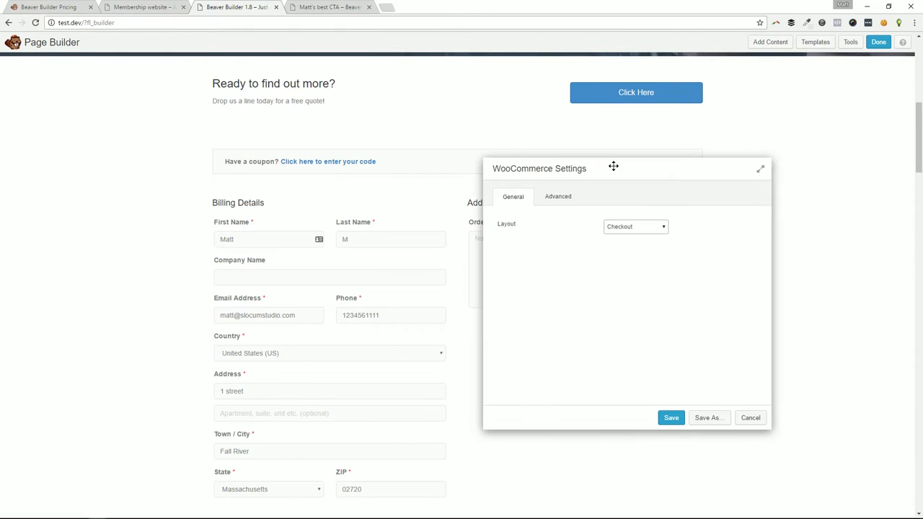
Step: Switch the WooCommerce module's layout to Cart and review the product table and cart totals in the preview
left_click(653, 229)
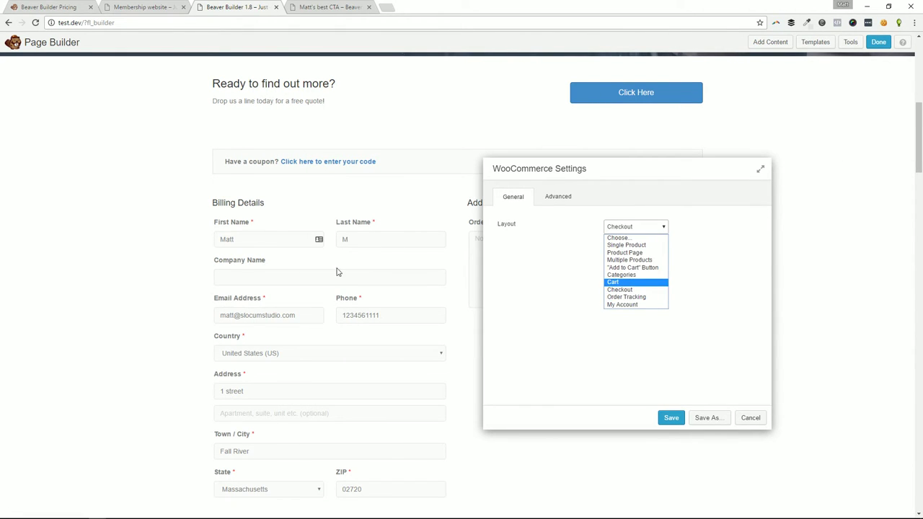
left_click(625, 284)
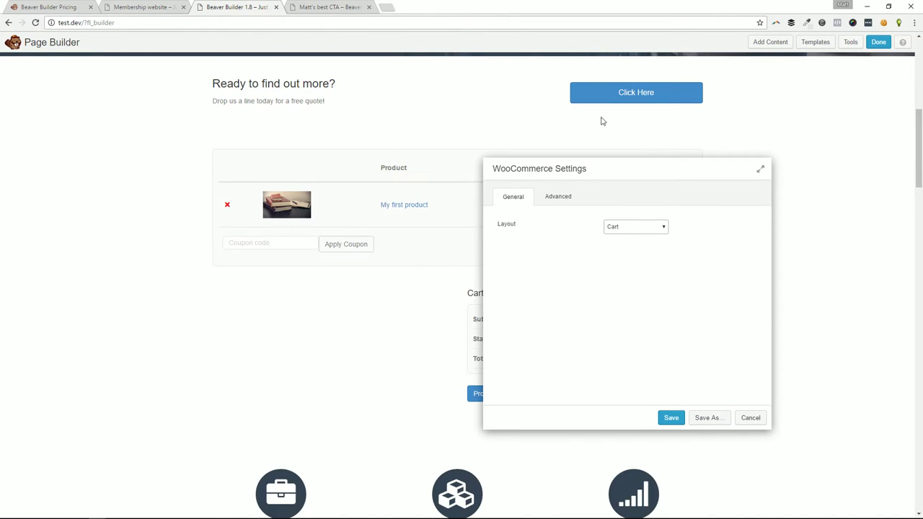
left_click_drag(586, 169, 766, 166)
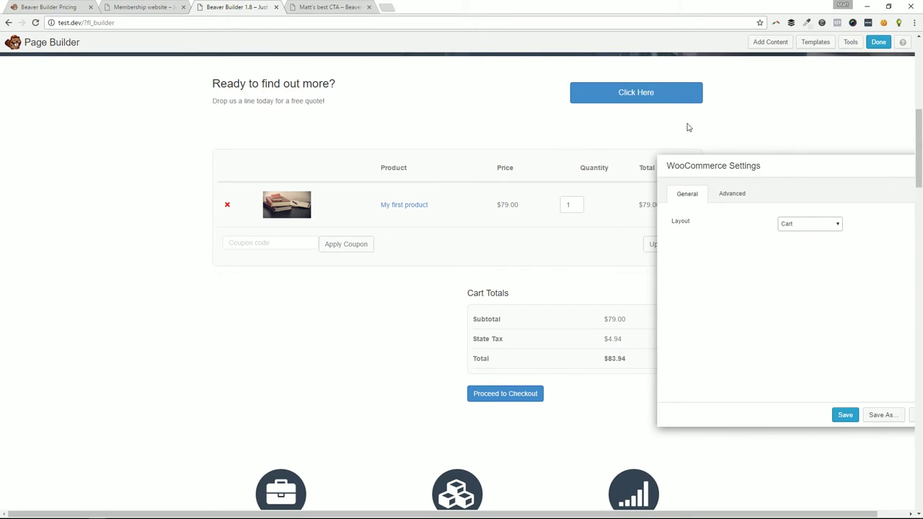
scroll(598, 429, "down", 6)
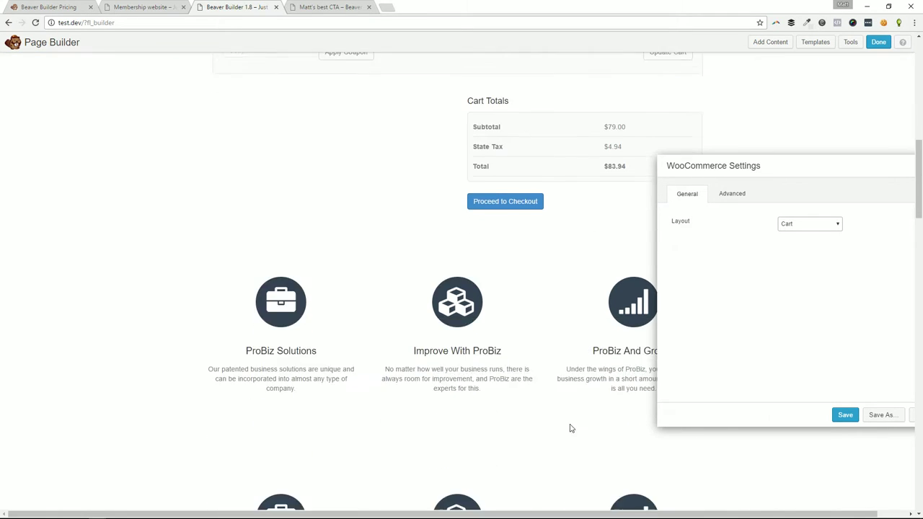
scroll(616, 396, "up", 6)
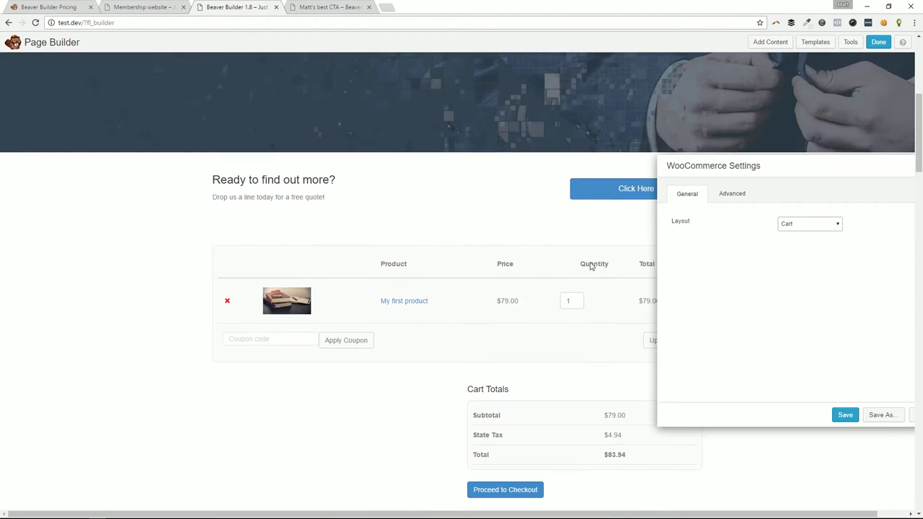
Step: Browse the WooCommerce module's layout options and set the layout to Single Product
left_click(810, 224)
left_click_drag(703, 169, 552, 148)
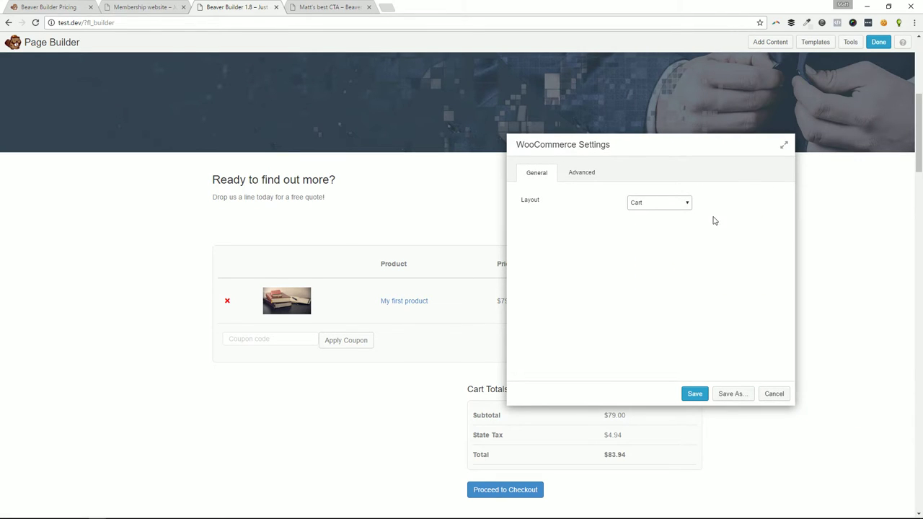
left_click_drag(677, 150, 637, 185)
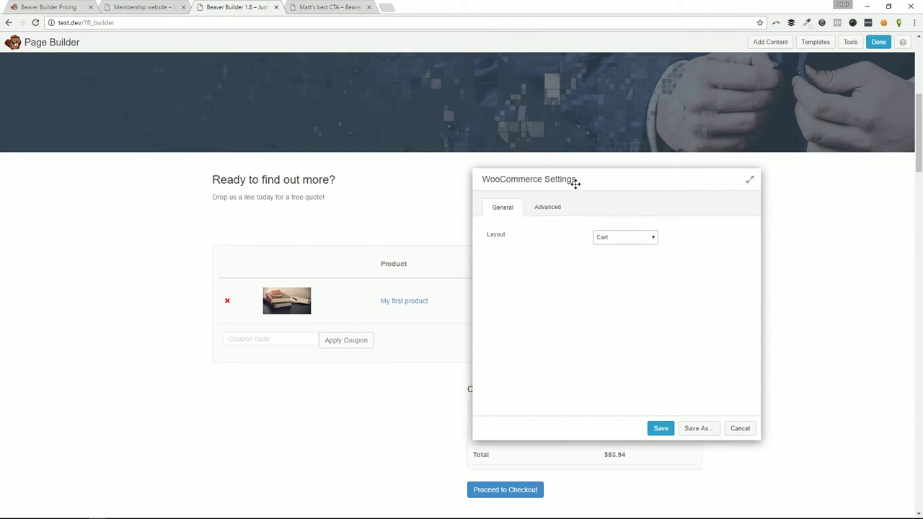
left_click_drag(575, 183, 418, 181)
left_click_drag(486, 181, 543, 133)
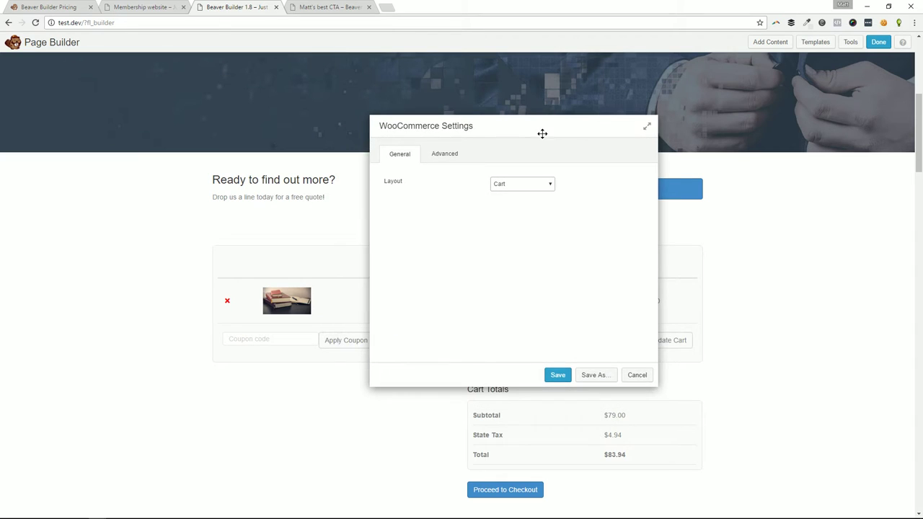
left_click(529, 186)
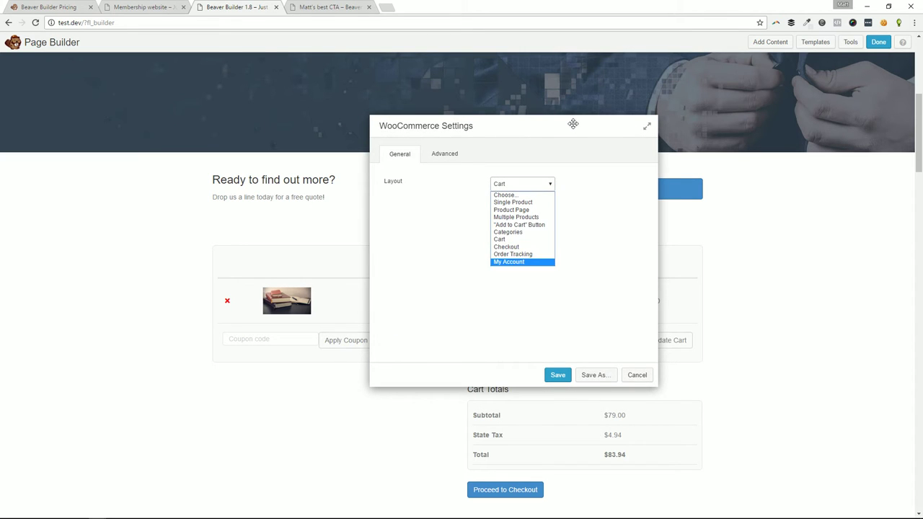
left_click_drag(575, 125, 616, 182)
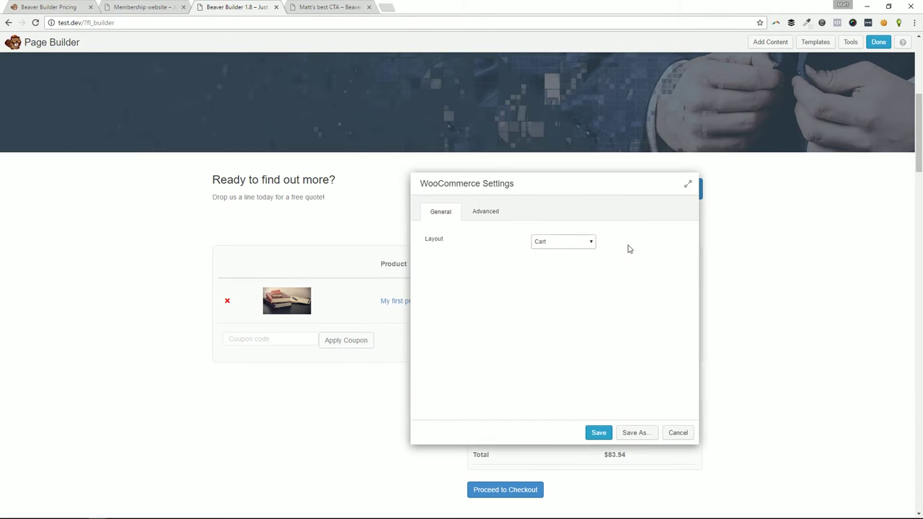
left_click(575, 243)
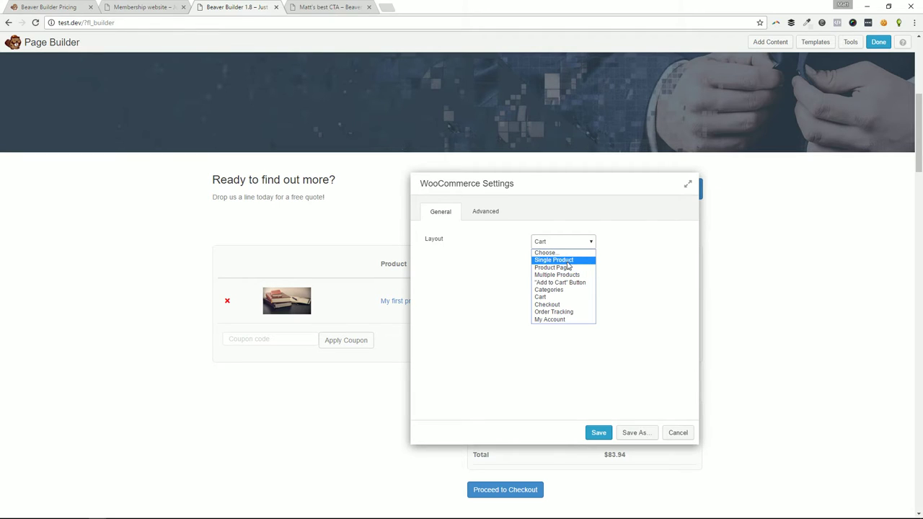
left_click(564, 261)
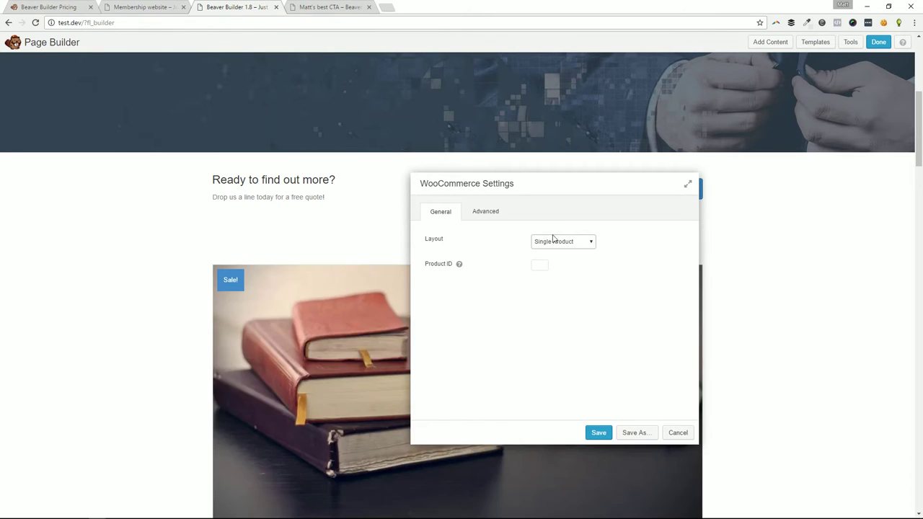
Step: Examine the single product preview, including its image, price and add-to-cart button, and read the Product ID help
left_click_drag(555, 178, 683, 159)
scroll(510, 245, "down", 6)
scroll(487, 234, "up", 1)
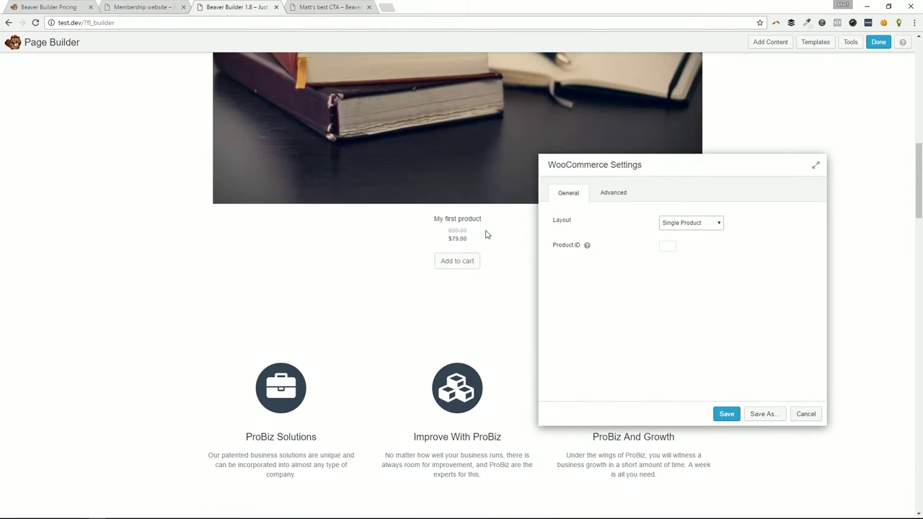
left_click_drag(603, 169, 635, 168)
scroll(469, 231, "up", 3)
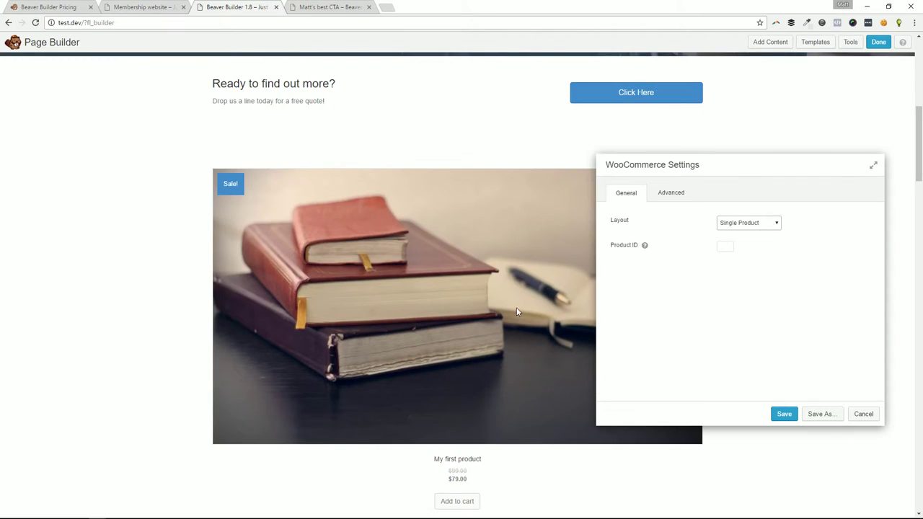
scroll(480, 318, "down", 2)
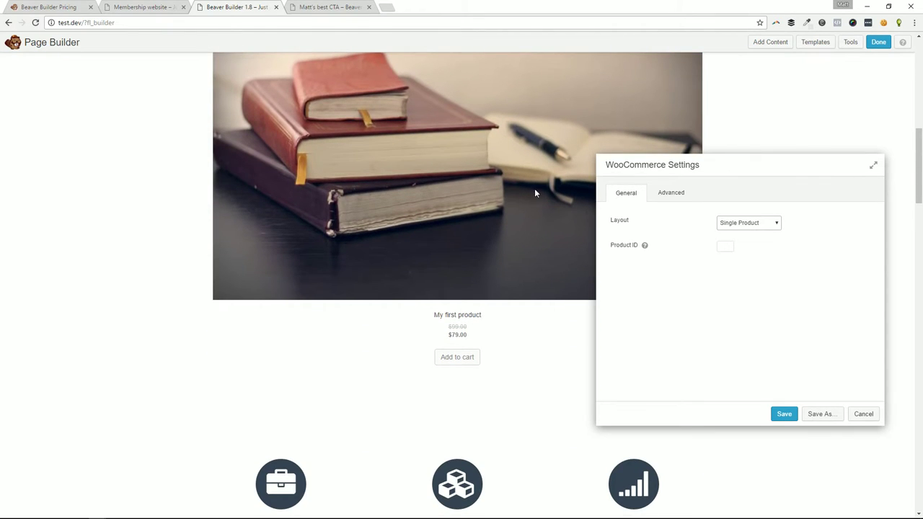
left_click_drag(819, 157, 814, 108)
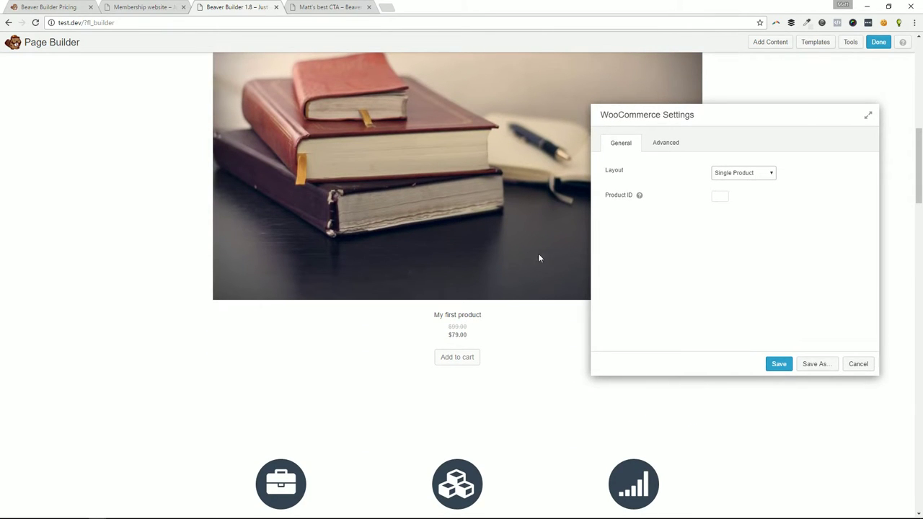
scroll(460, 261, "up", 3)
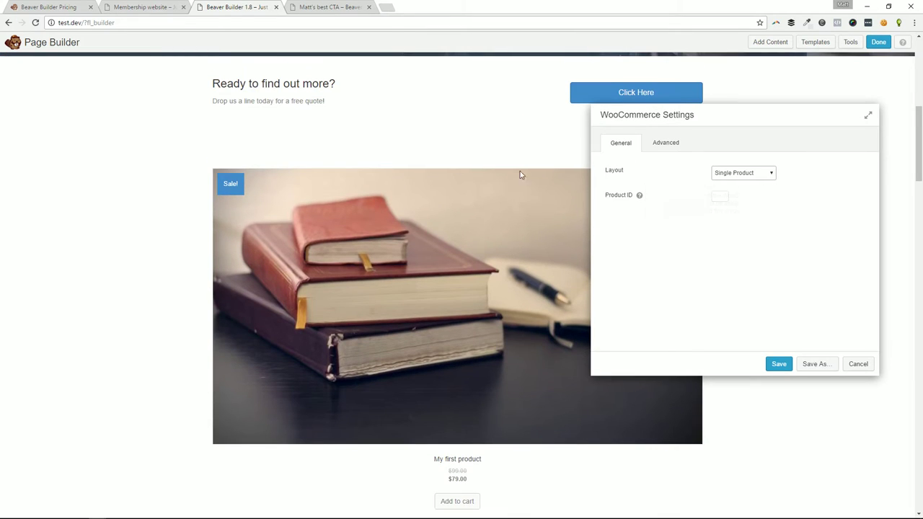
scroll(521, 173, "down", 1)
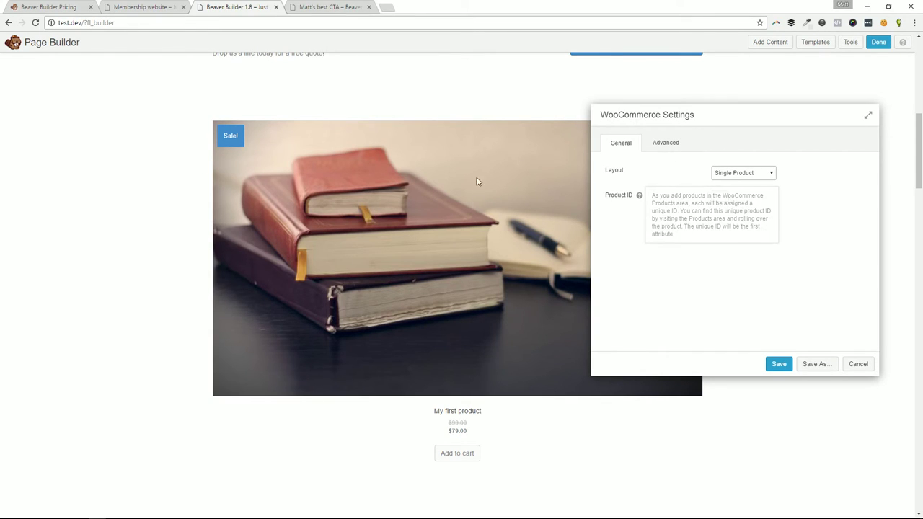
Step: Check the other WooCommerce layout options again and cancel the module's settings
left_click_drag(659, 117, 522, 127)
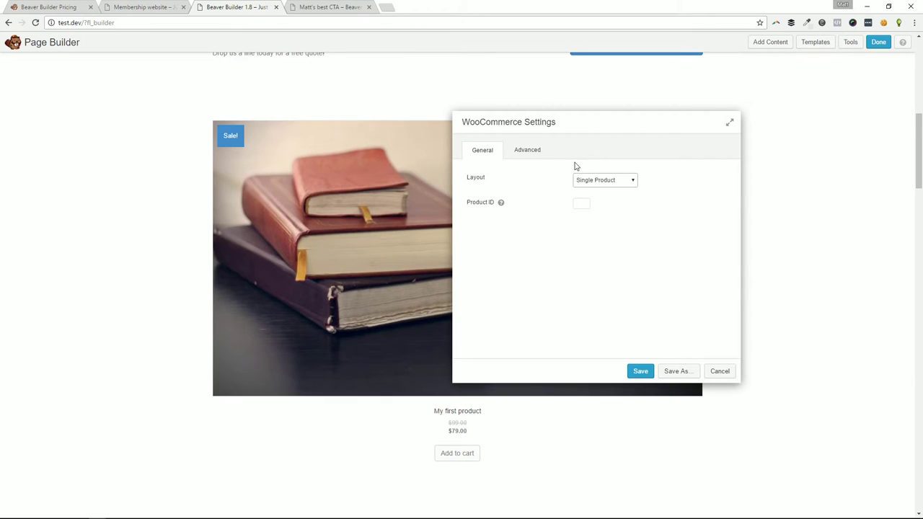
left_click(597, 180)
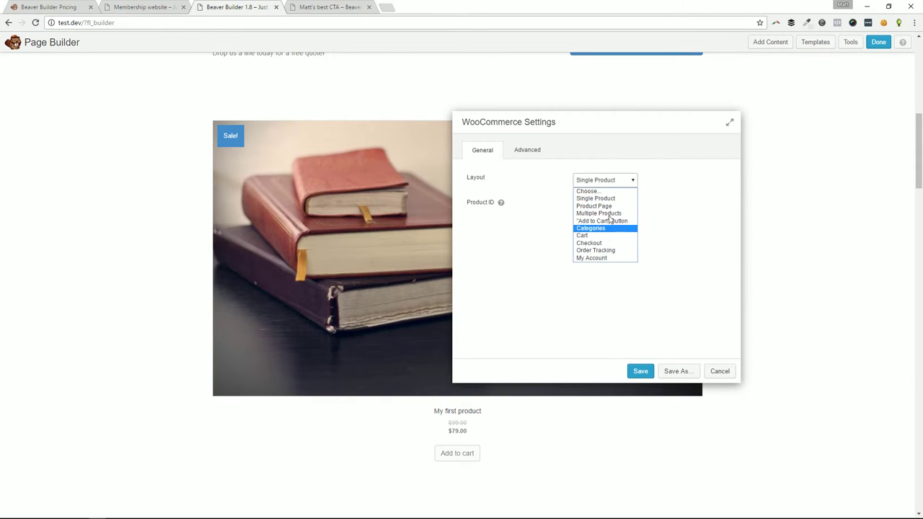
left_click_drag(595, 121, 671, 113)
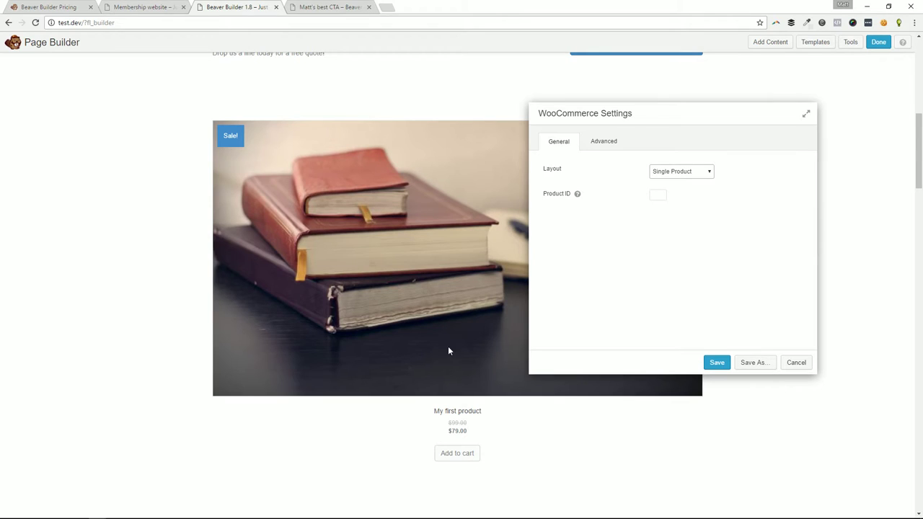
left_click(797, 362)
Step: Look through the whole home page layout, from the hero row down to the team, numbers and clients sections
scroll(787, 287, "up", 10)
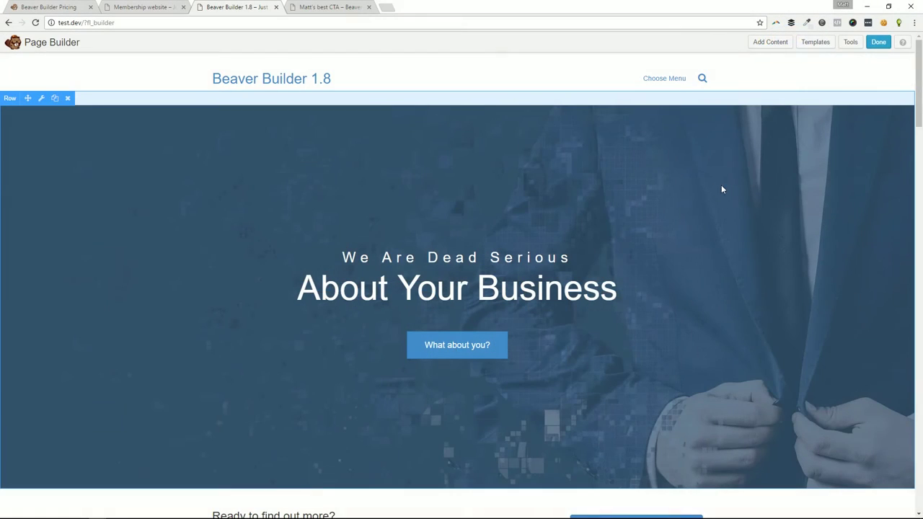
scroll(654, 182, "down", 20)
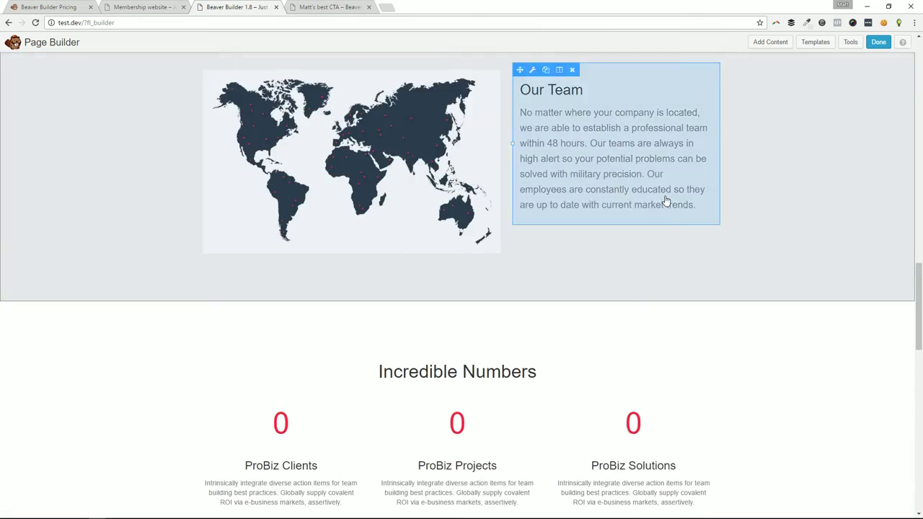
scroll(668, 207, "down", 5)
scroll(668, 205, "up", 15)
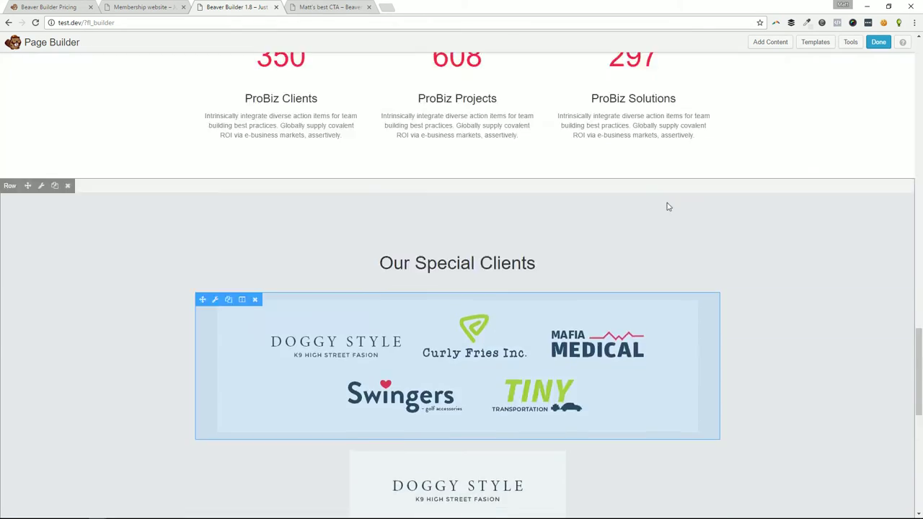
Step: Open the layout templates and browse the Content Pages and Landing Pages categories
scroll(671, 202, "up", 15)
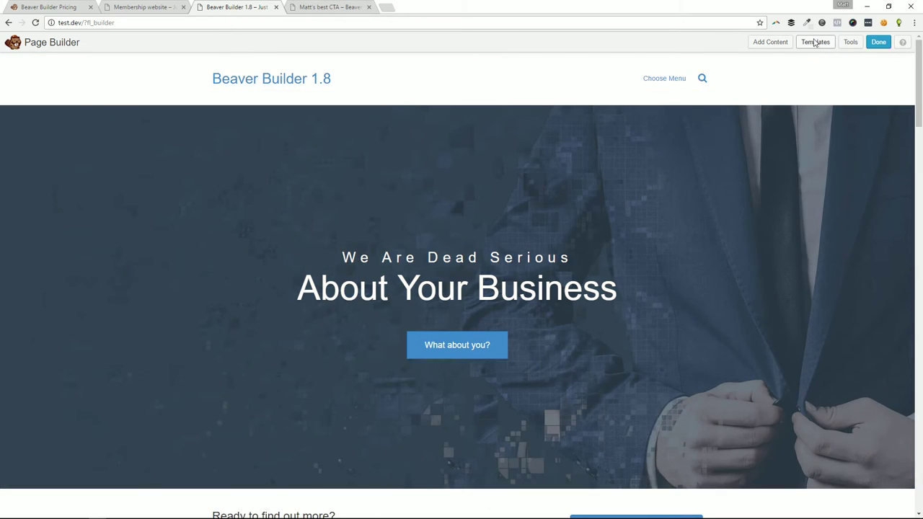
left_click(816, 43)
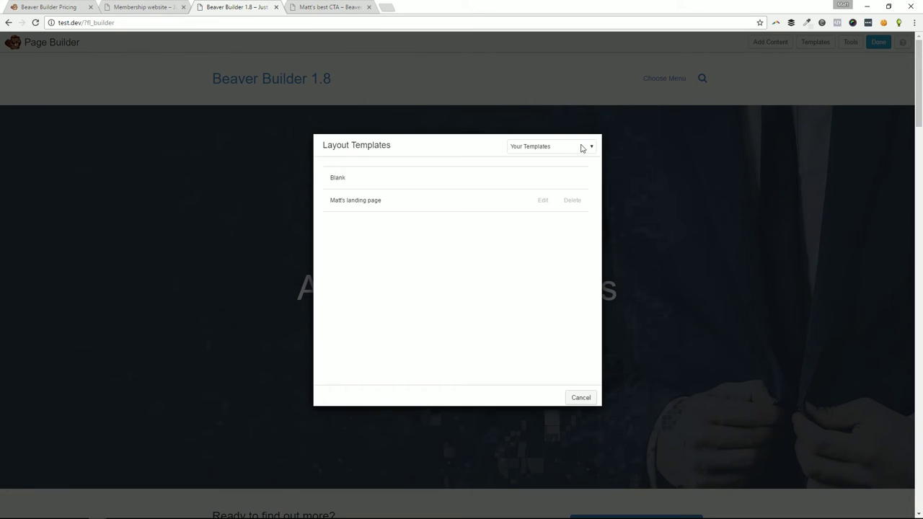
left_click(585, 144)
left_click(562, 161)
left_click(577, 146)
left_click(576, 154)
left_click(562, 147)
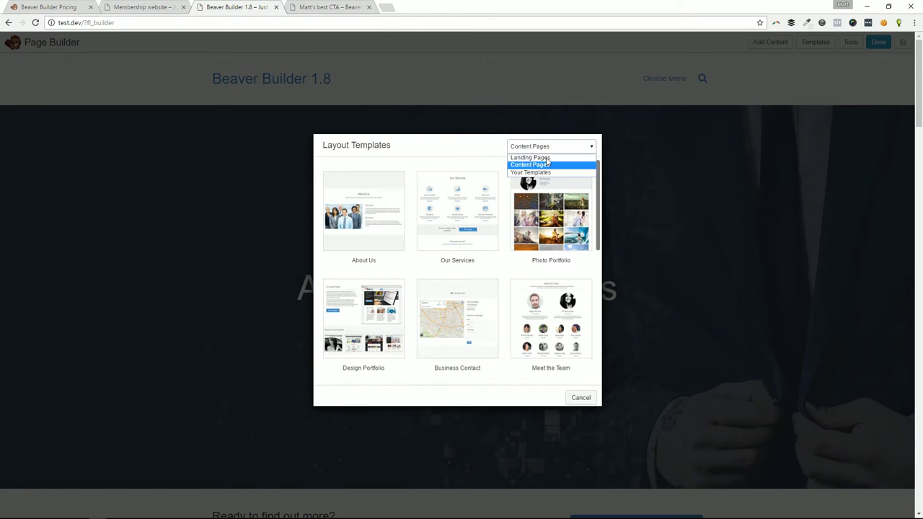
left_click(548, 162)
triple_click(450, 148)
scroll(563, 256, "down", 5)
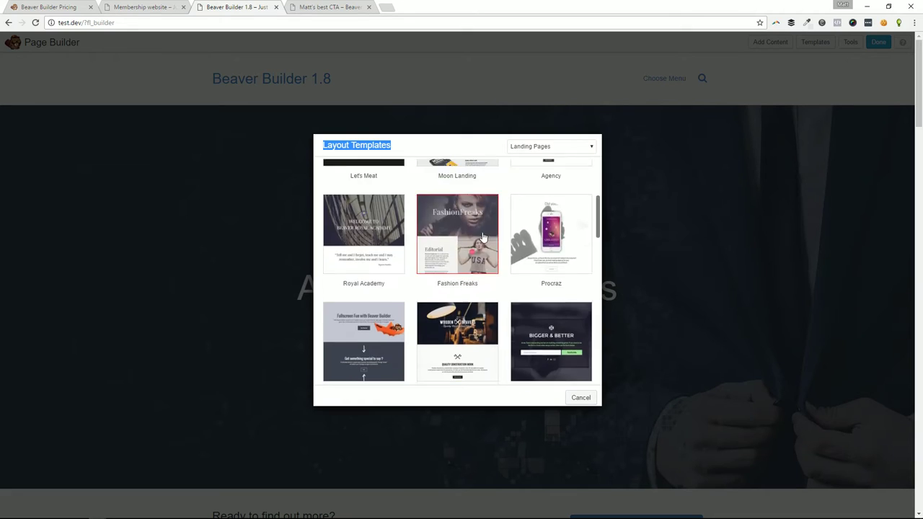
scroll(540, 264, "up", 5)
left_click(448, 178)
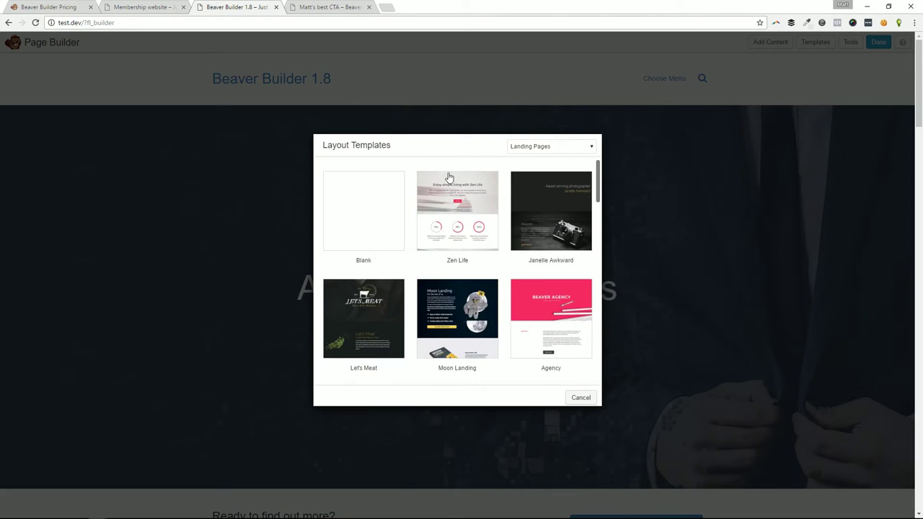
Step: Review the Agency, Pro and Standard plans on the Beaver Builder pricing page and return to the landing page templates
left_click(49, 7)
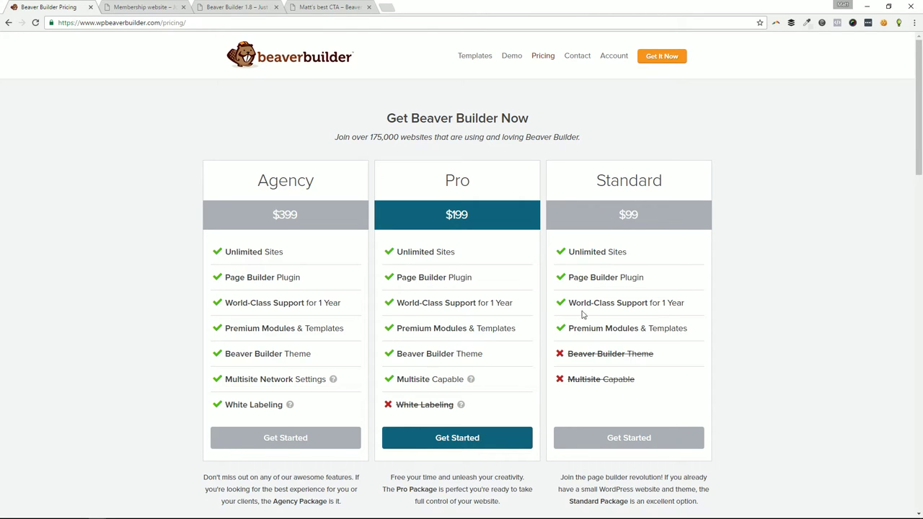
left_click(315, 7)
left_click(232, 9)
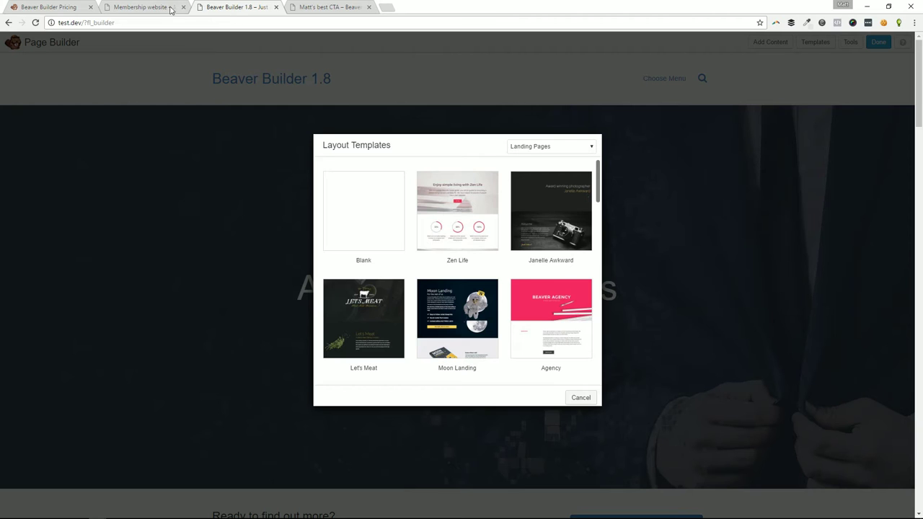
Step: Browse the landing page templates and replace the existing home page layout with the Zen Life template
left_click_drag(595, 202, 595, 264)
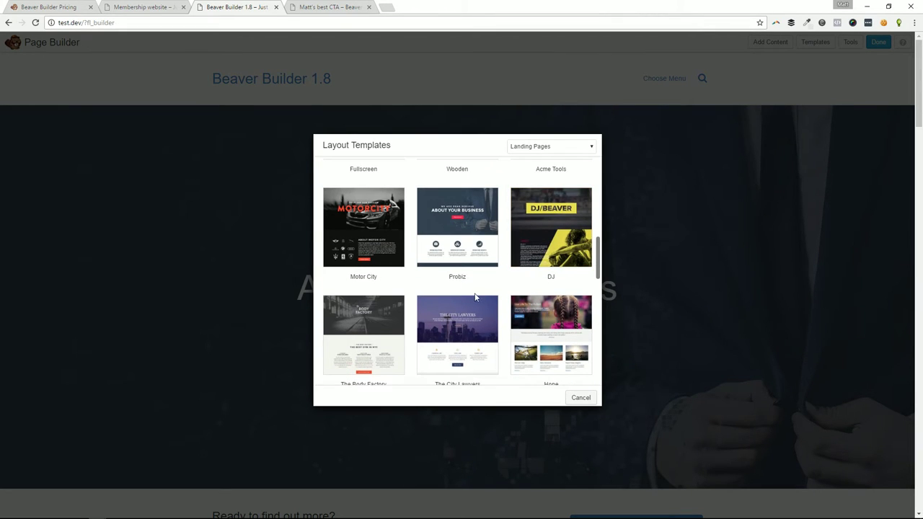
scroll(415, 268, "down", 3)
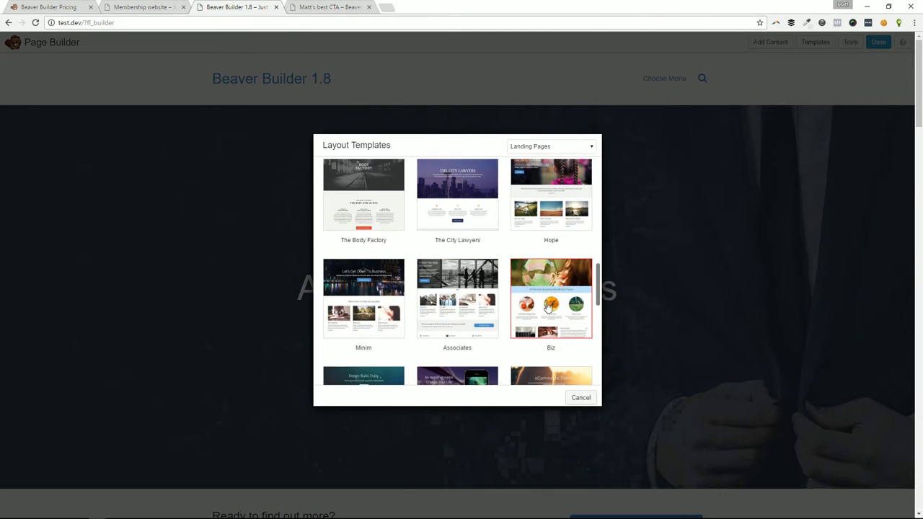
scroll(545, 307, "down", 5)
scroll(532, 254, "up", 1)
scroll(505, 245, "up", 10)
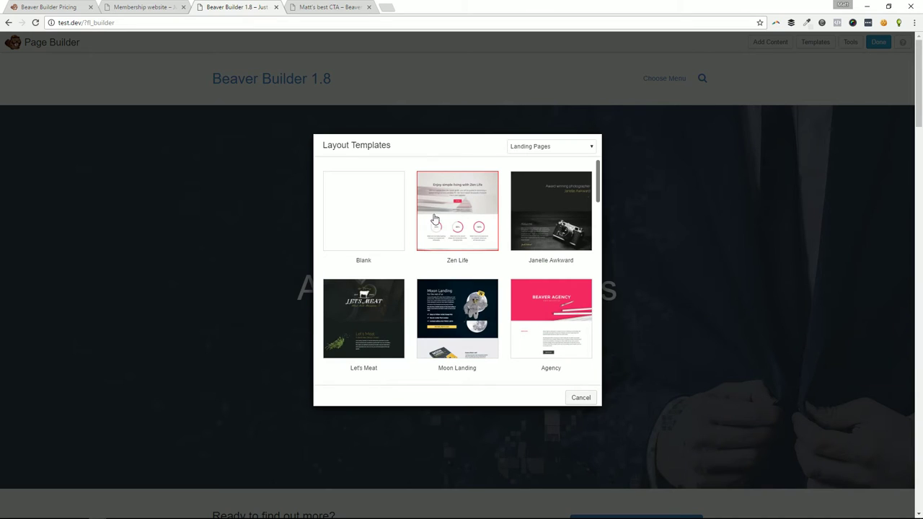
left_click(450, 217)
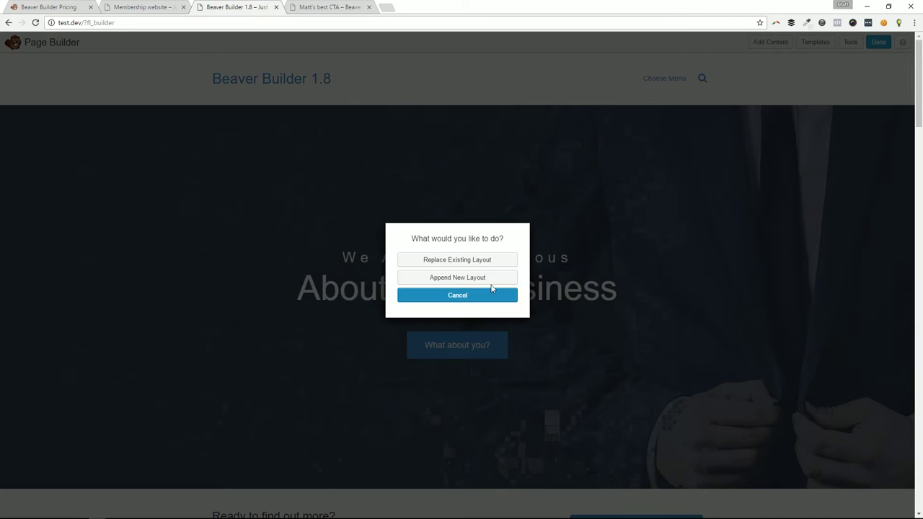
left_click(480, 259)
left_click(500, 86)
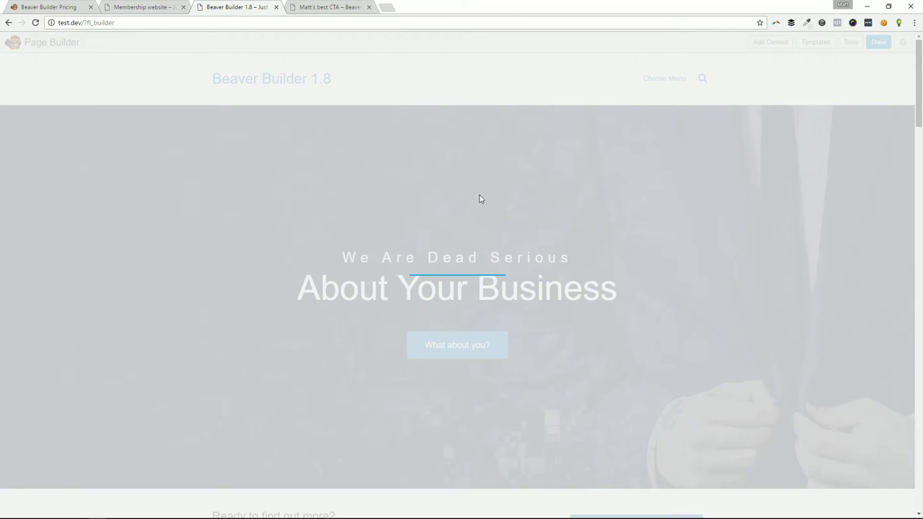
Step: Examine the Zen Life layout's hero row, weekly progress circles and client testimonials
scroll(674, 214, "down", 5)
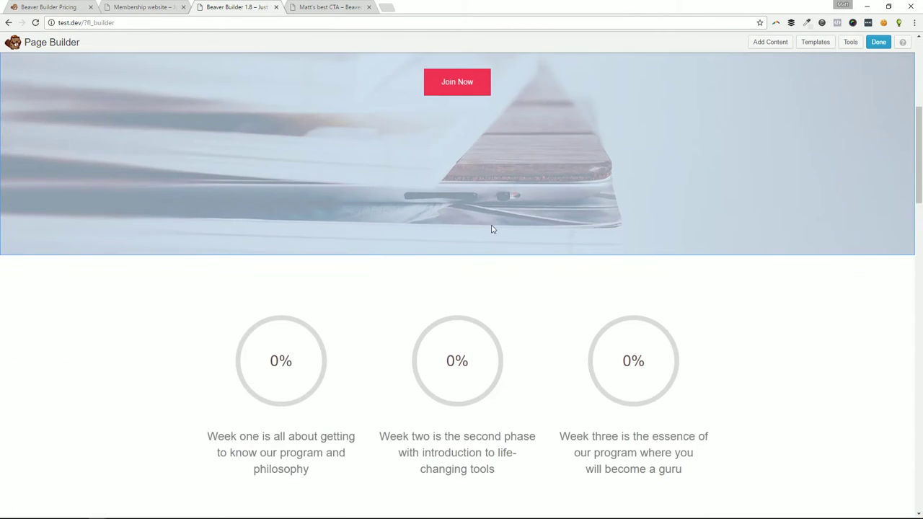
scroll(476, 202, "down", 3)
scroll(484, 241, "down", 2)
scroll(536, 168, "up", 4)
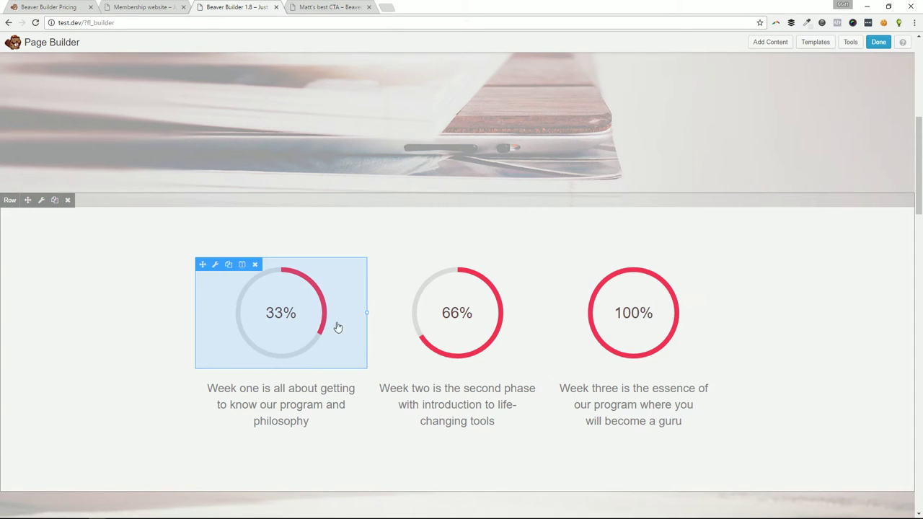
scroll(316, 312, "down", 1)
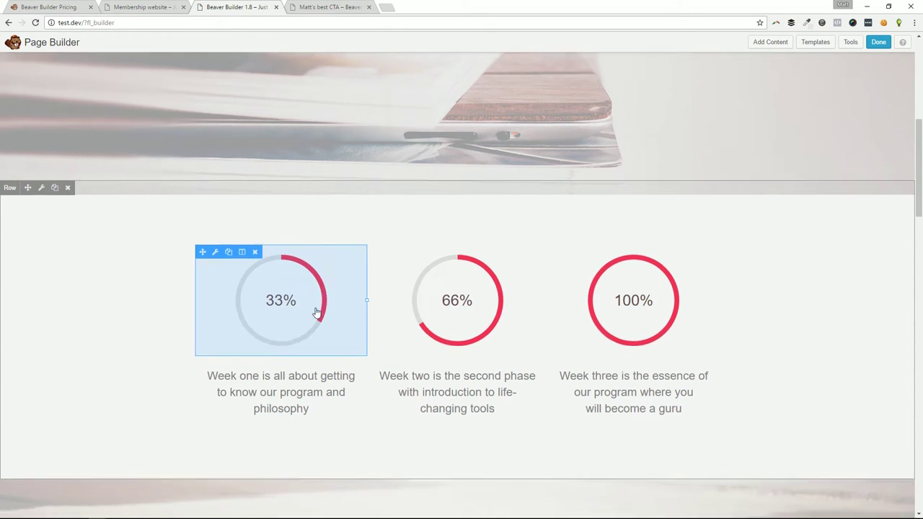
scroll(325, 317, "up", 3)
scroll(375, 303, "down", 4)
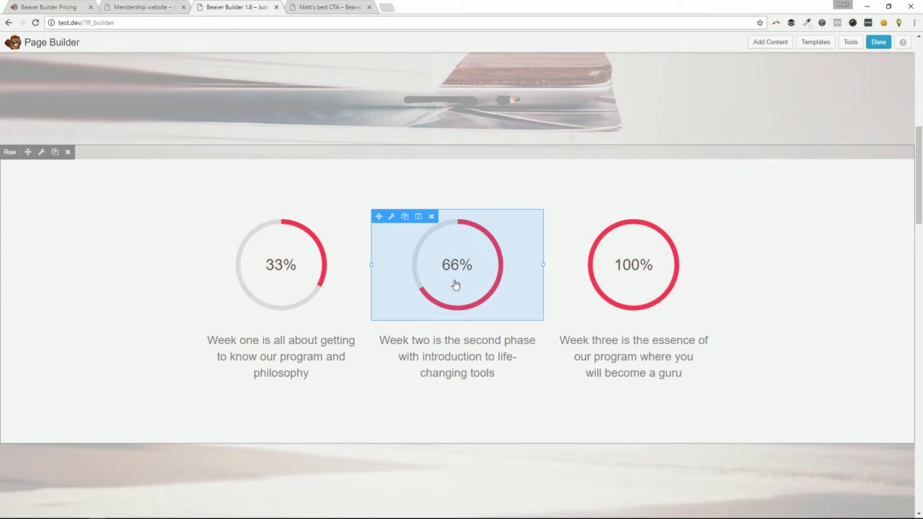
scroll(390, 295, "down", 4)
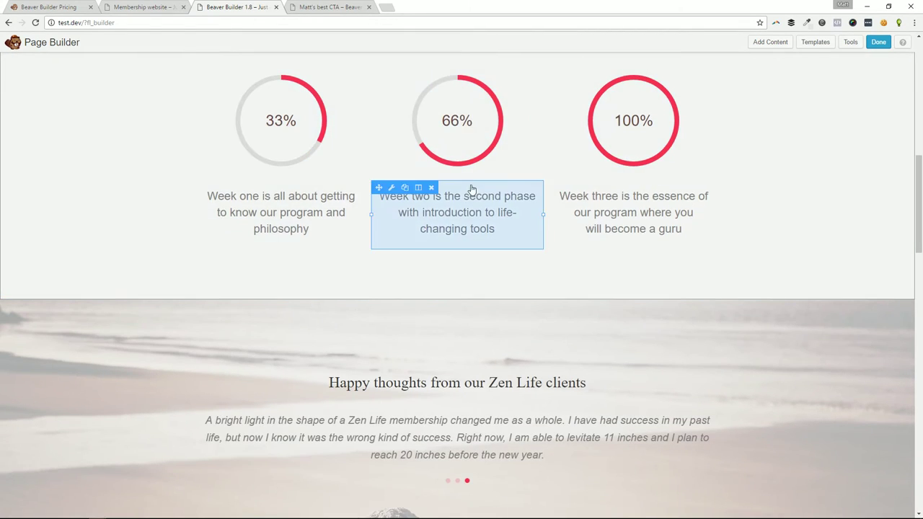
scroll(310, 204, "up", 12)
scroll(443, 219, "down", 10)
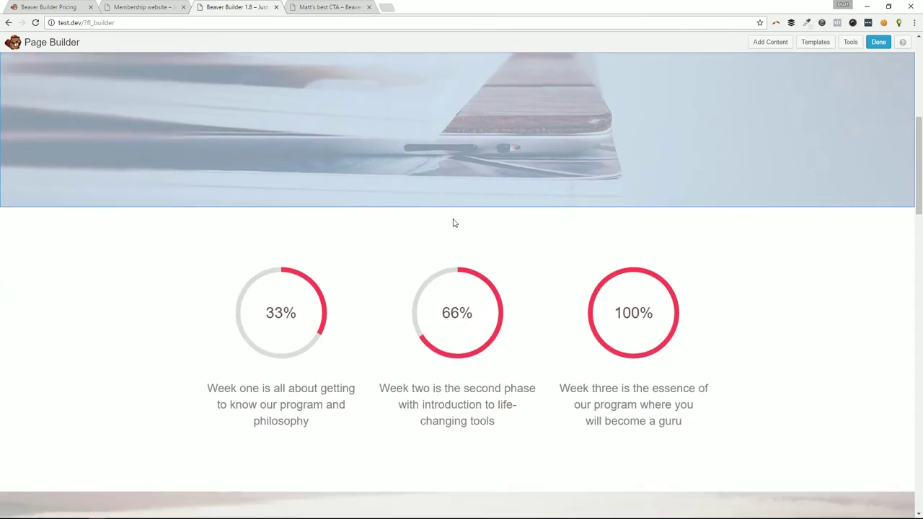
scroll(455, 225, "down", 6)
scroll(325, 212, "up", 7)
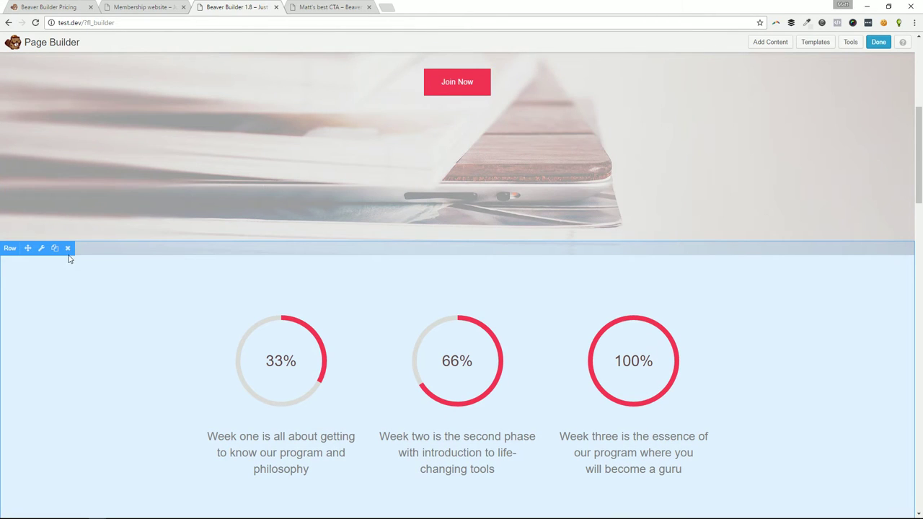
Step: Delete the row with the three weekly progress circles and the client testimonials row beneath it
left_click(68, 248)
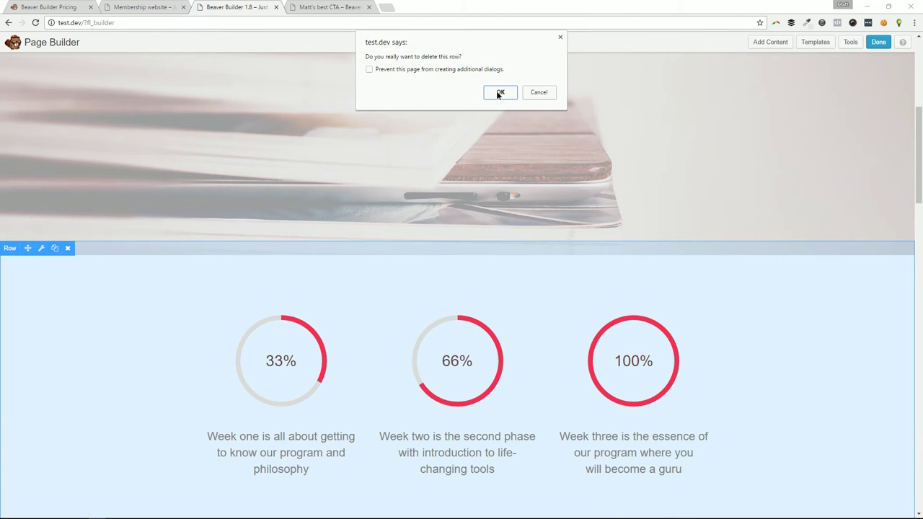
left_click(500, 92)
scroll(469, 217, "down", 1)
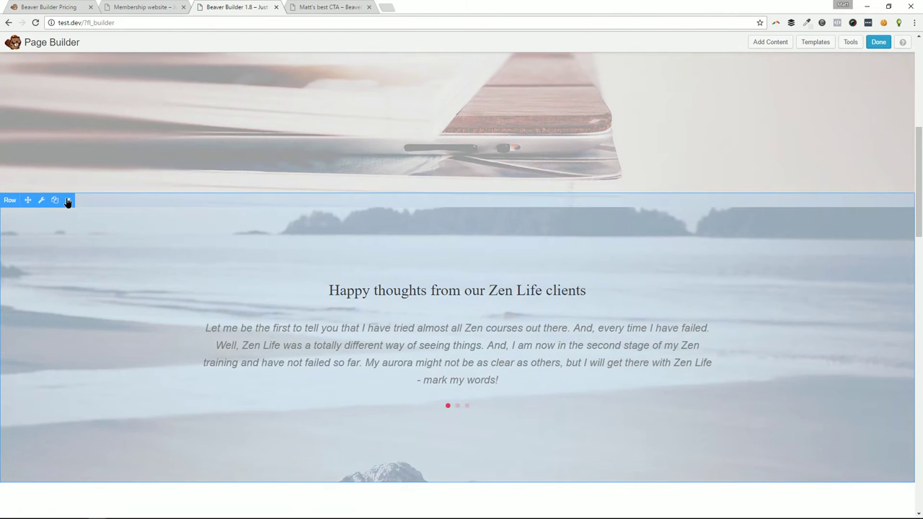
left_click(68, 200)
left_click(499, 92)
scroll(433, 274, "up", 1)
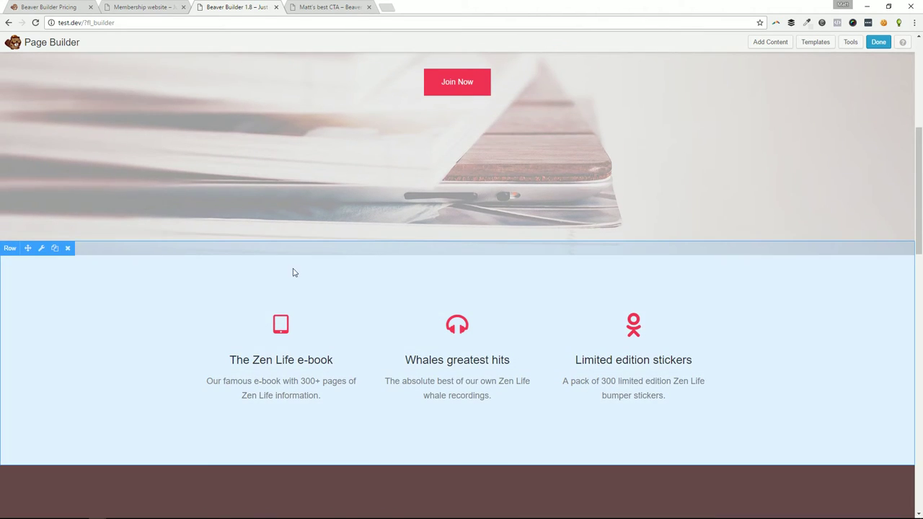
Step: Delete the brown row about the Zen Life course that actually works, with its comparison bars
scroll(498, 152, "up", 3)
scroll(505, 368, "down", 9)
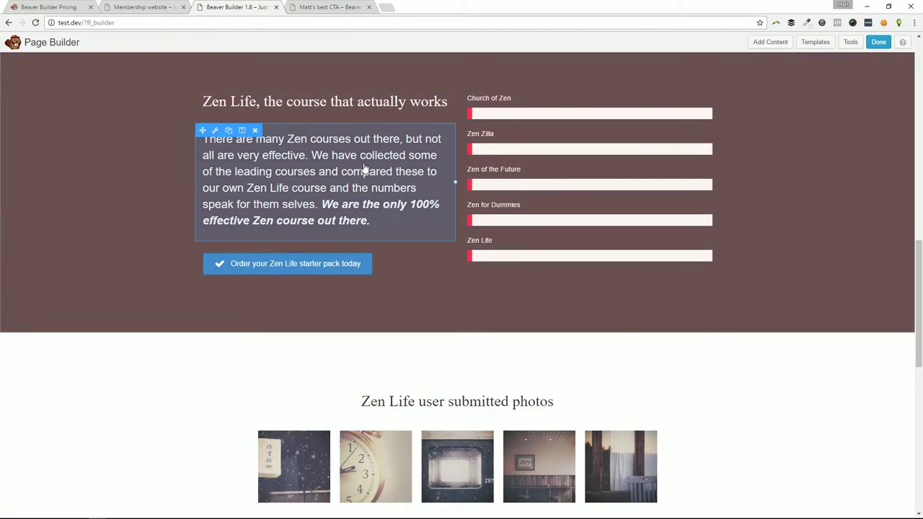
scroll(79, 250, "up", 3)
left_click(68, 219)
left_click(499, 92)
scroll(717, 278, "up", 3)
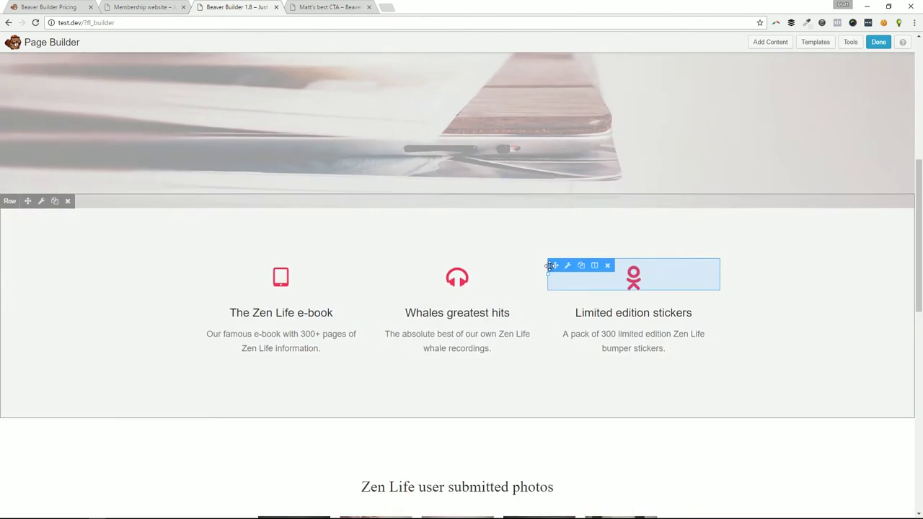
scroll(703, 305, "down", 2)
scroll(727, 215, "up", 5)
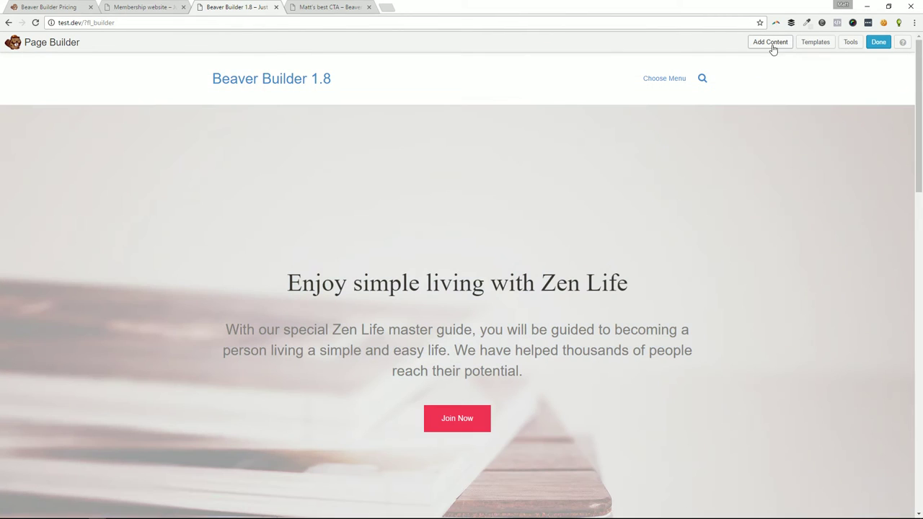
Step: Append the Procraz landing page template to the existing Zen Life layout
left_click(810, 42)
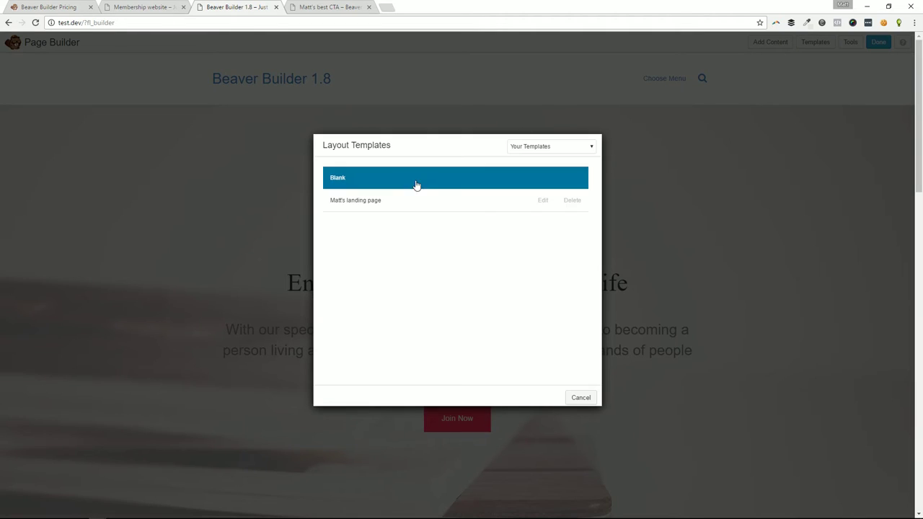
left_click(529, 146)
left_click(528, 155)
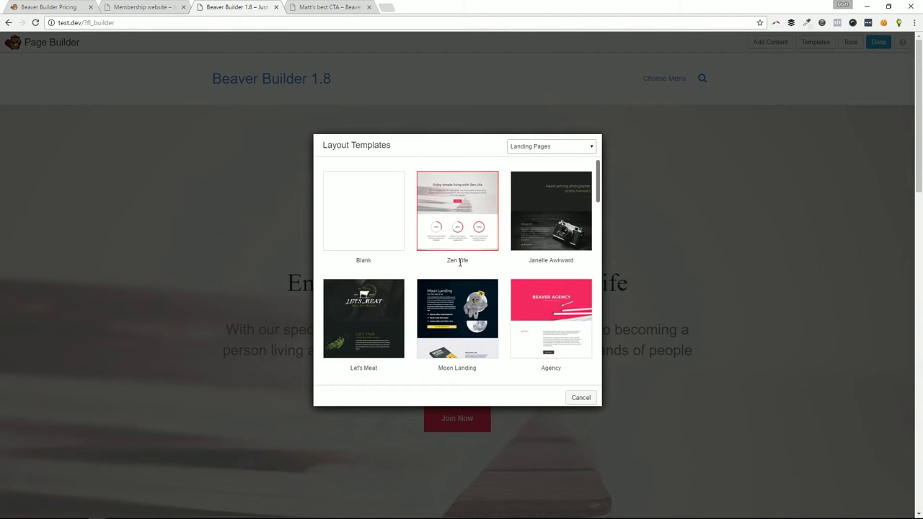
scroll(532, 267, "down", 1)
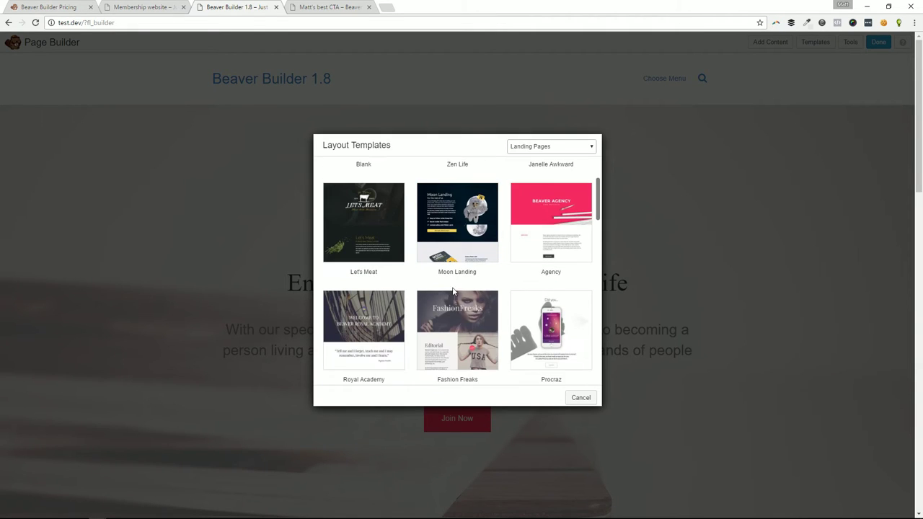
left_click(565, 337)
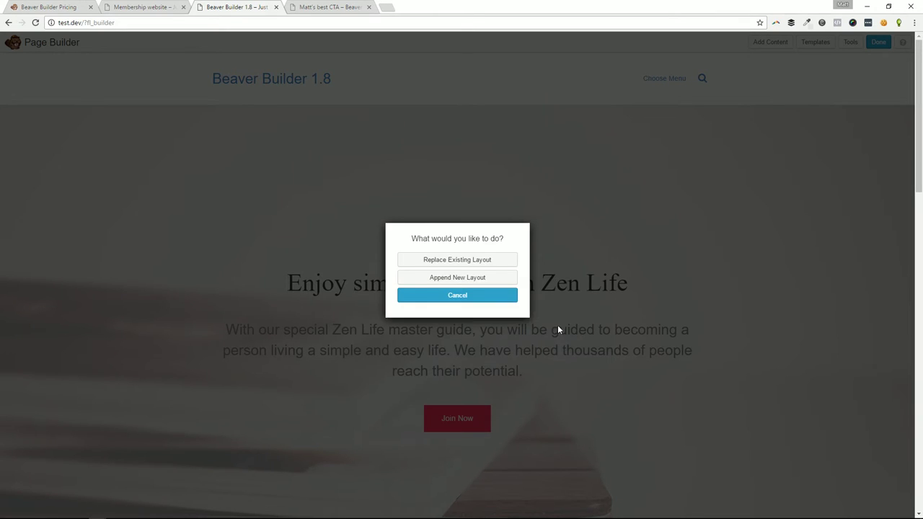
left_click(478, 280)
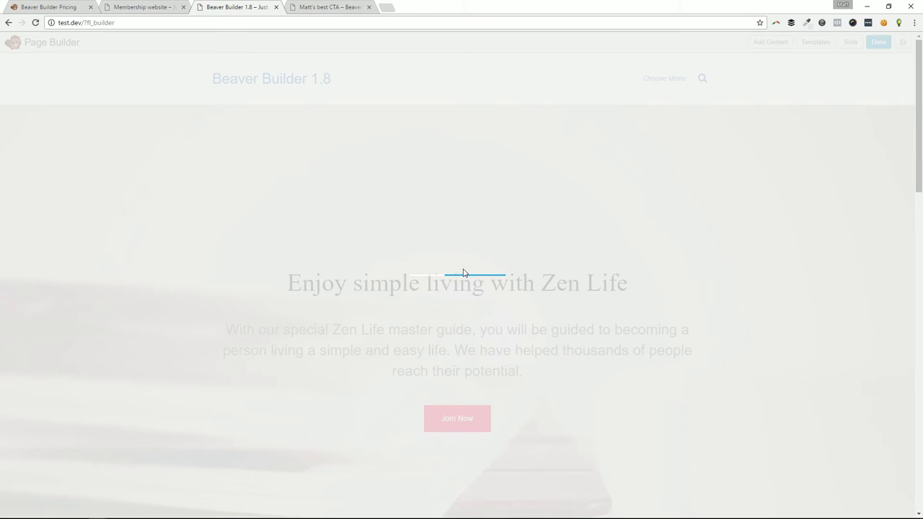
Step: Move the appended "Did you..." phone row up to directly below the row of e-book, whale hits and stickers
scroll(423, 252, "down", 10)
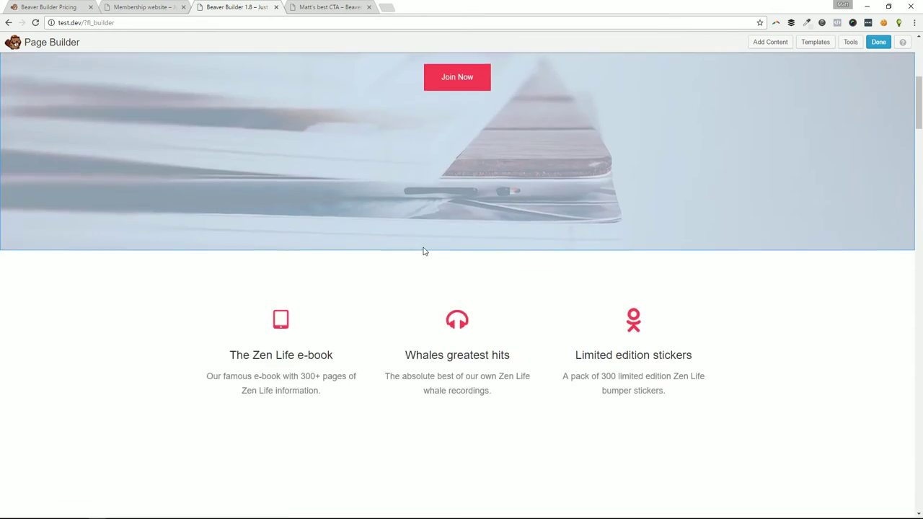
scroll(434, 247, "down", 10)
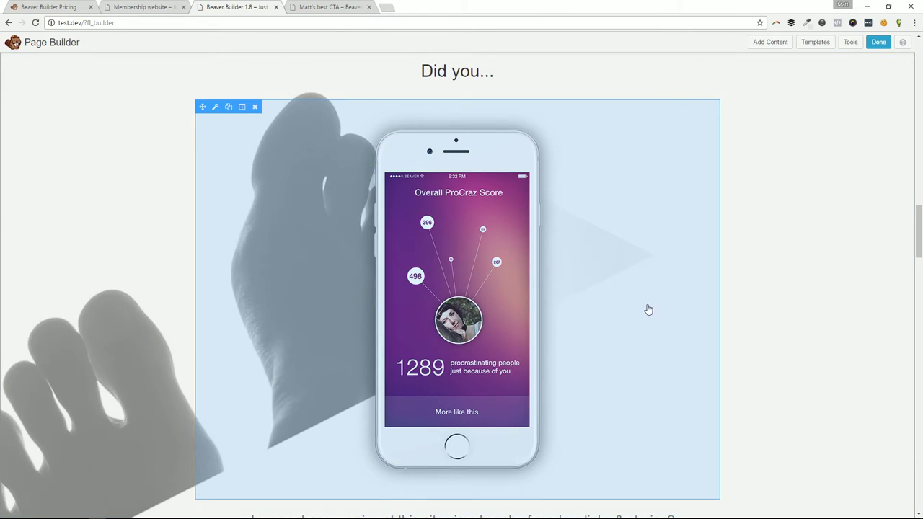
scroll(593, 381, "down", 6)
scroll(326, 218, "up", 5)
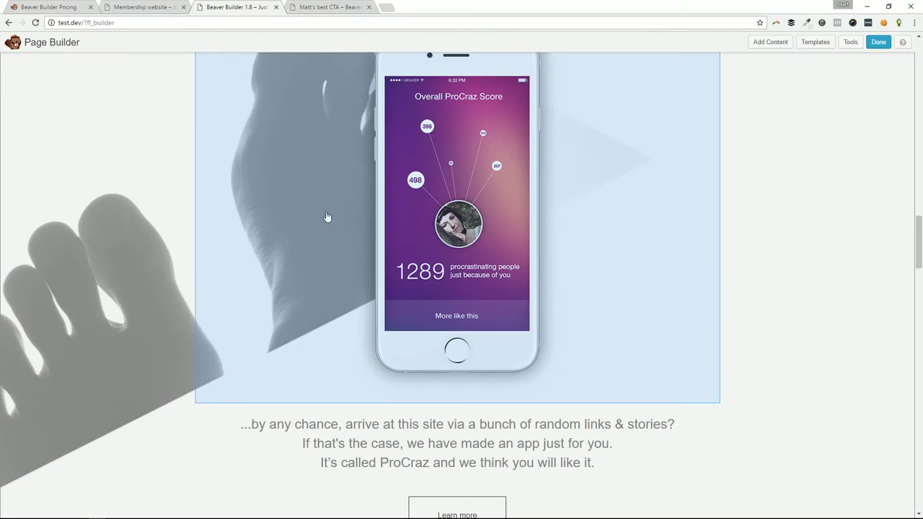
scroll(169, 238, "up", 4)
scroll(371, 171, "up", 2)
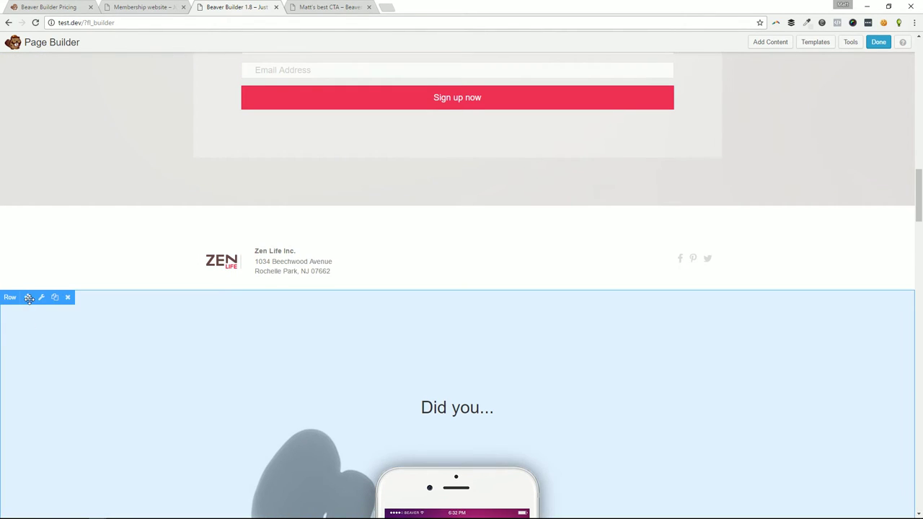
scroll(51, 284, "up", 10)
left_click_drag(28, 299, 103, 300)
left_click_drag(206, 183, 287, 282)
left_click_drag(301, 344, 302, 349)
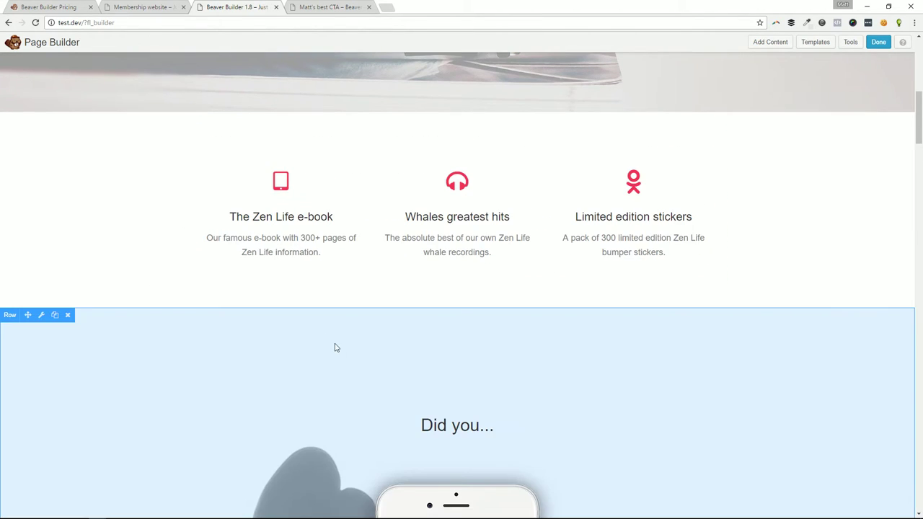
Step: Delete the ProCraz row with three number circles and the "Is procrastination really that bad?" phone row below the Zen Life footer
scroll(339, 350, "down", 10)
scroll(466, 217, "down", 3)
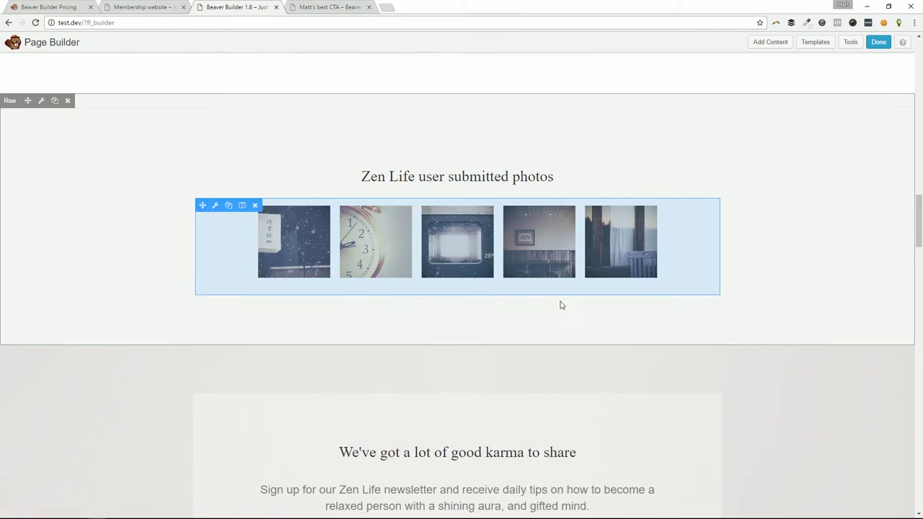
scroll(562, 305, "up", 5)
scroll(505, 352, "down", 11)
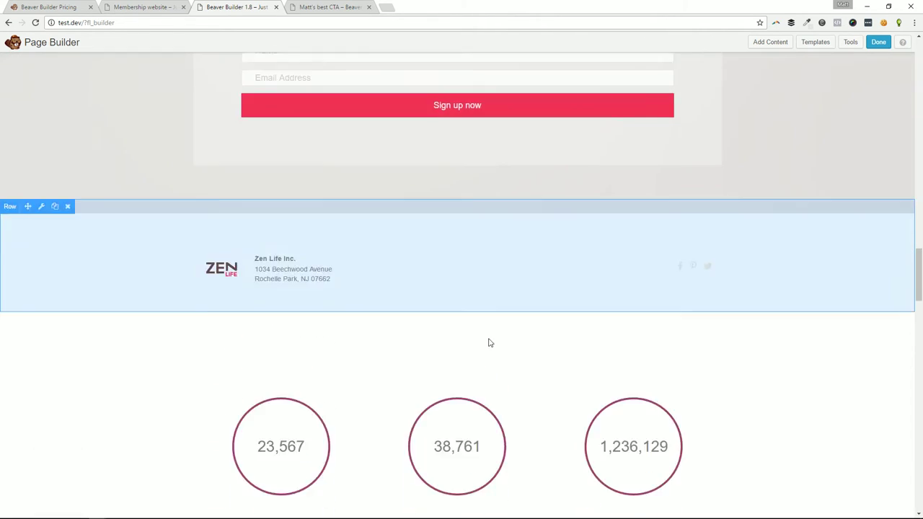
scroll(466, 336, "up", 3)
scroll(421, 346, "down", 3)
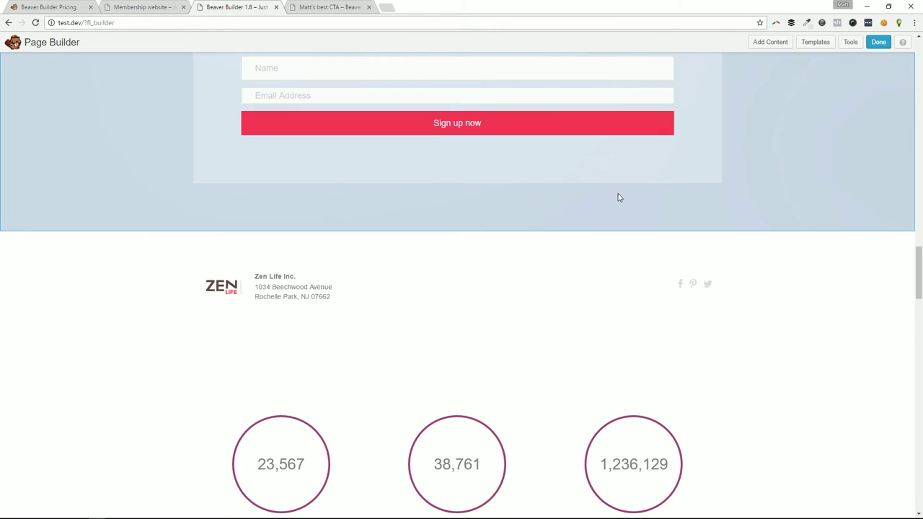
scroll(555, 224, "down", 4)
scroll(620, 205, "up", 2)
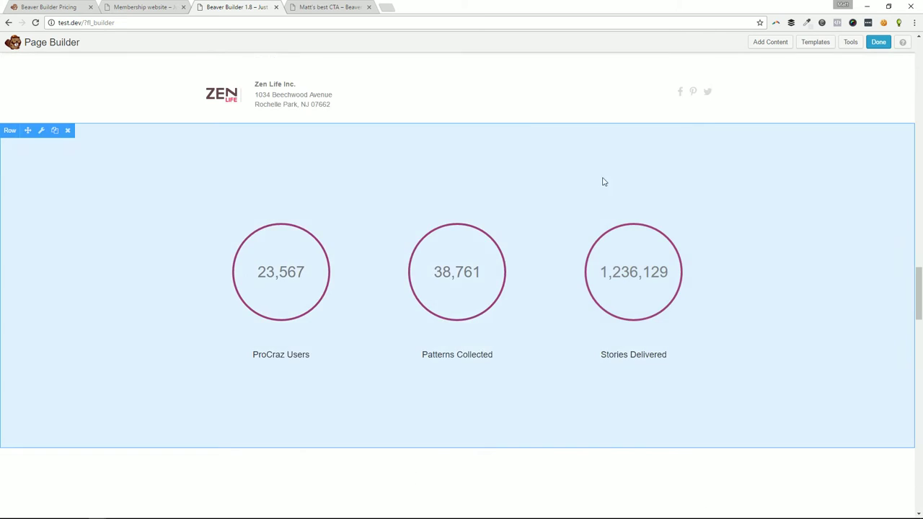
left_click(499, 93)
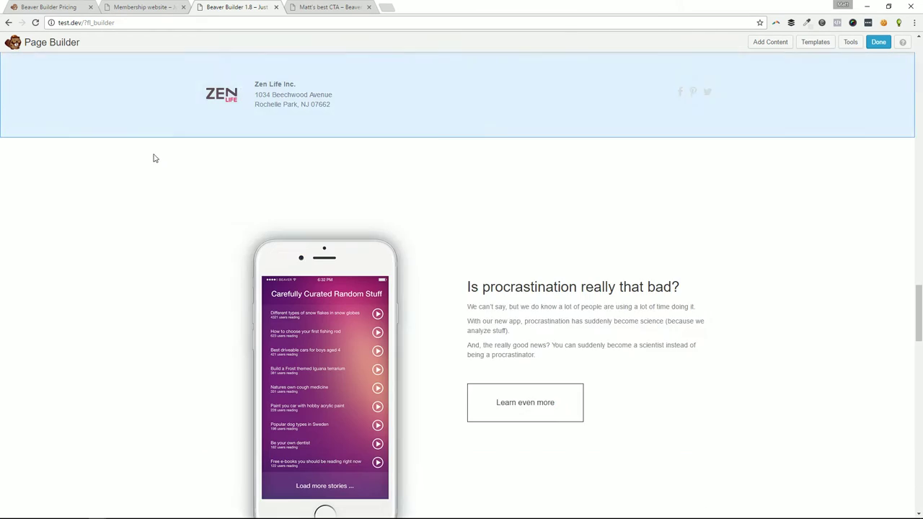
left_click(67, 131)
left_click(509, 90)
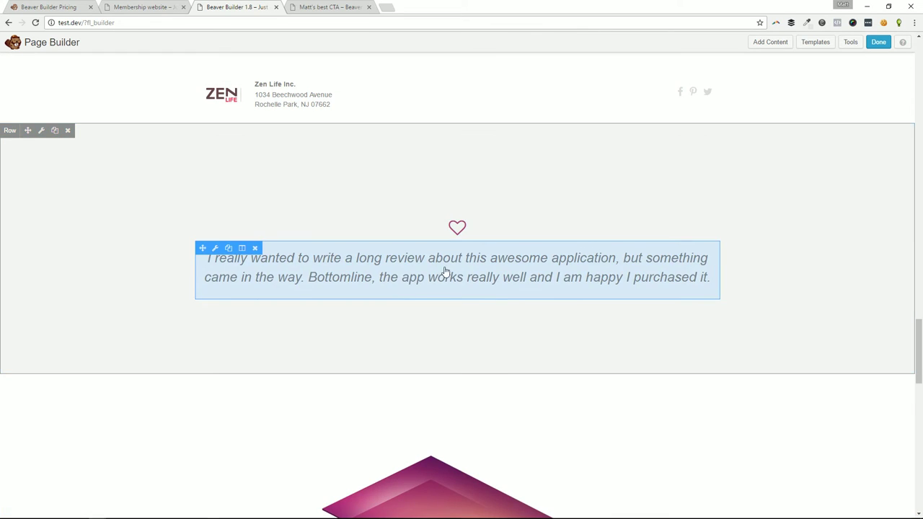
Step: Review the combined landing page from the testimonial row back up to the "Enjoy simple living with Zen Life" hero
scroll(754, 194, "up", 8)
scroll(769, 175, "up", 2)
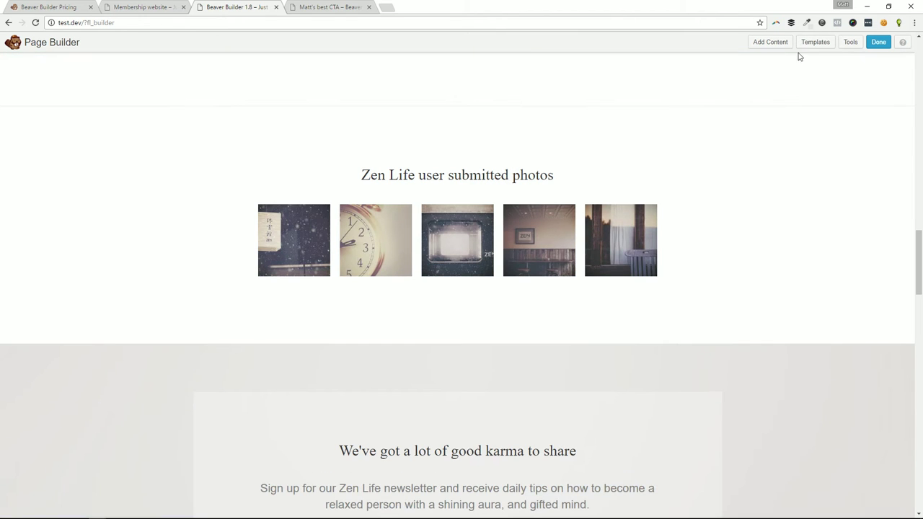
scroll(812, 65, "up", 10)
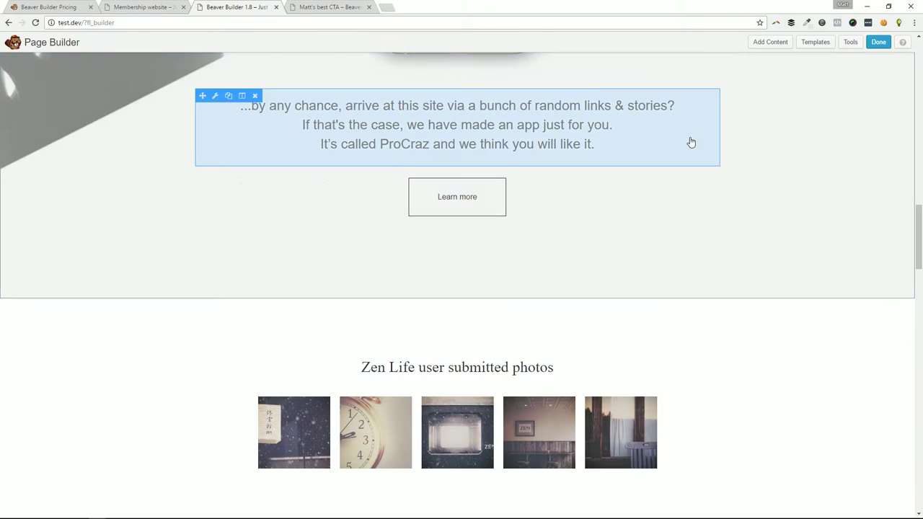
scroll(734, 156, "up", 7)
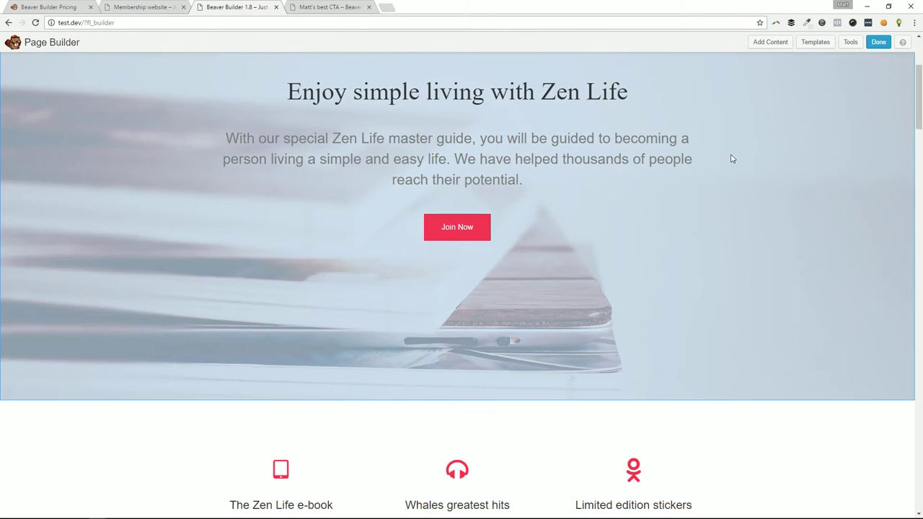
scroll(603, 132, "up", 3)
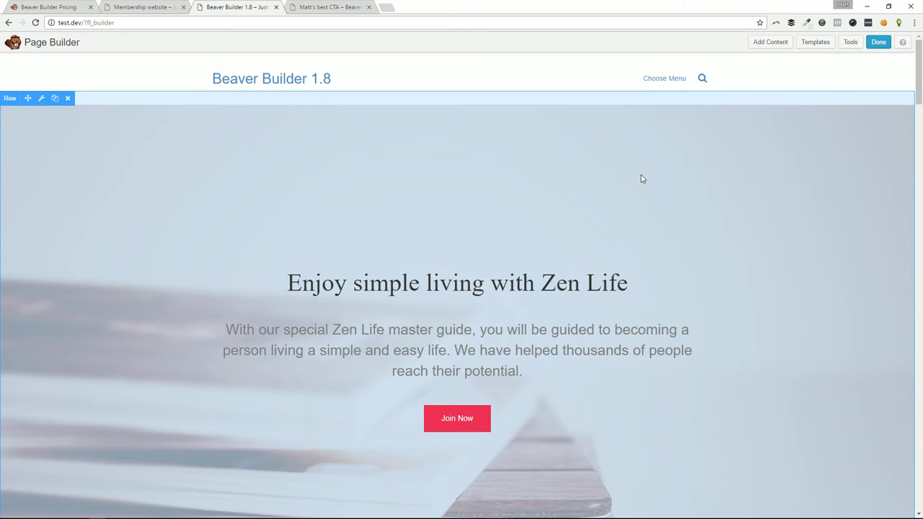
Step: View the layout templates on the free Membership website, and close the saved call-to-action module's browser tab
left_click(141, 7)
left_click(322, 6)
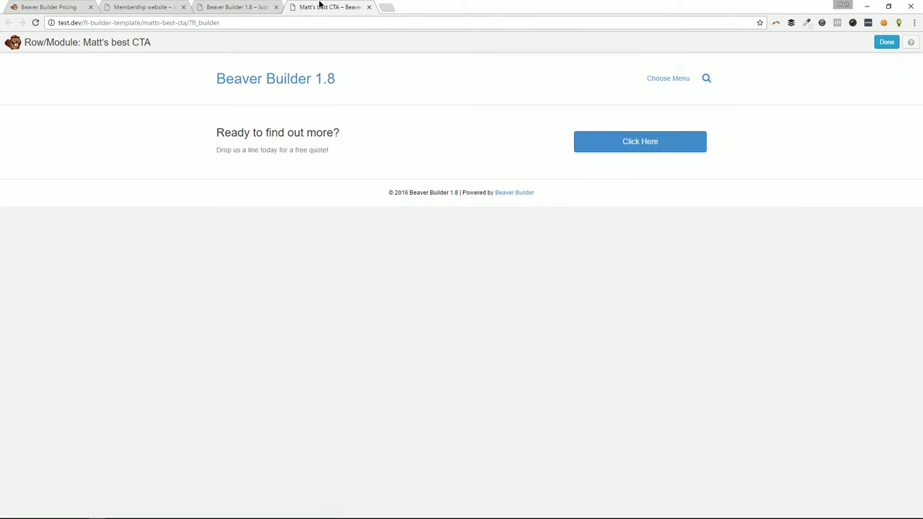
left_click(205, 5)
left_click(155, 8)
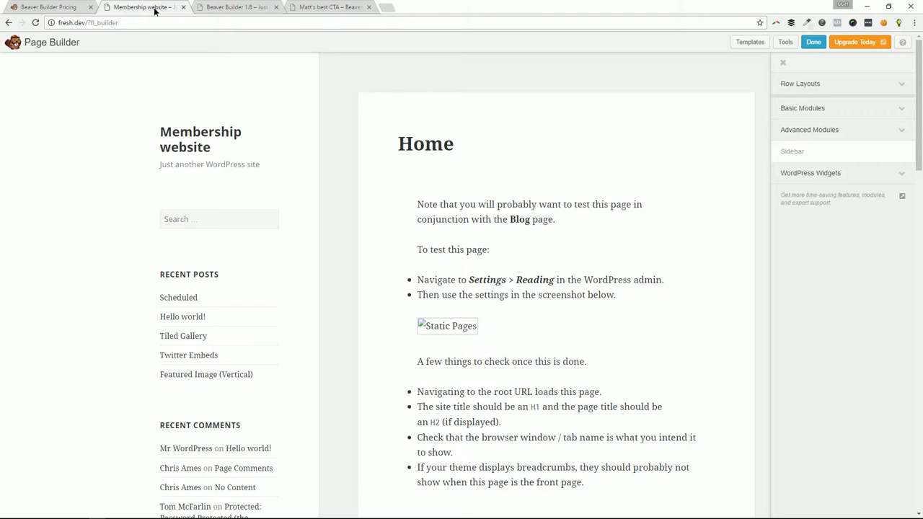
left_click(751, 42)
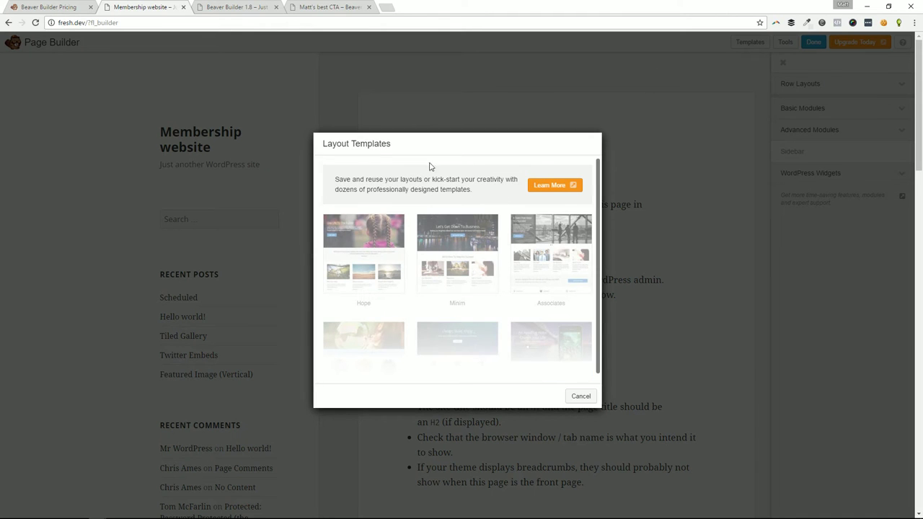
left_click(581, 396)
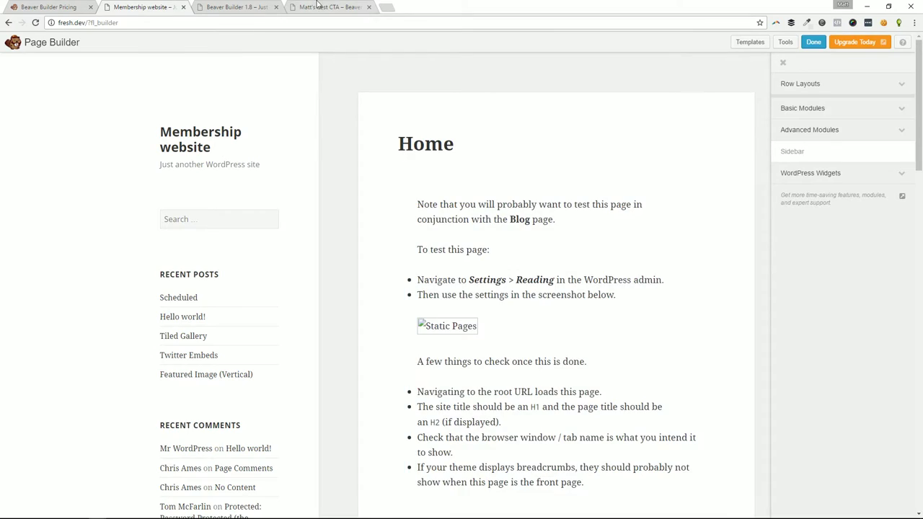
left_click(317, 5)
left_click(369, 7)
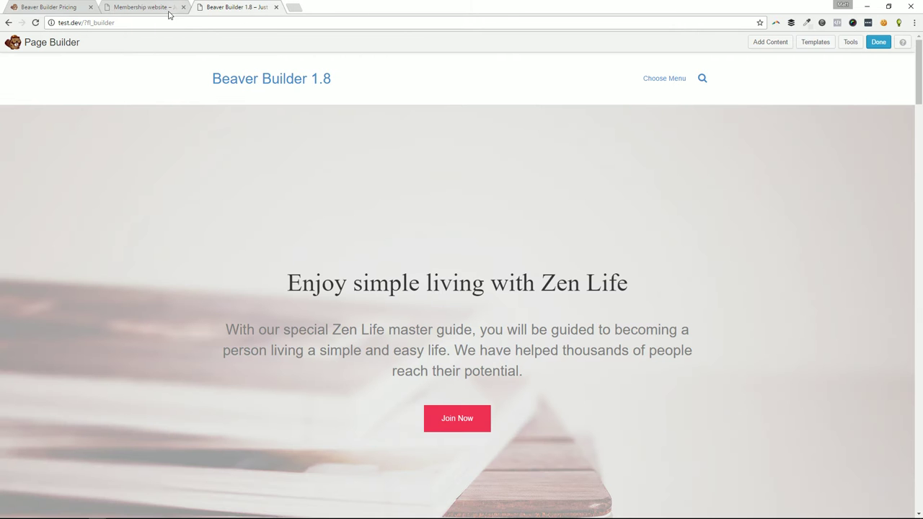
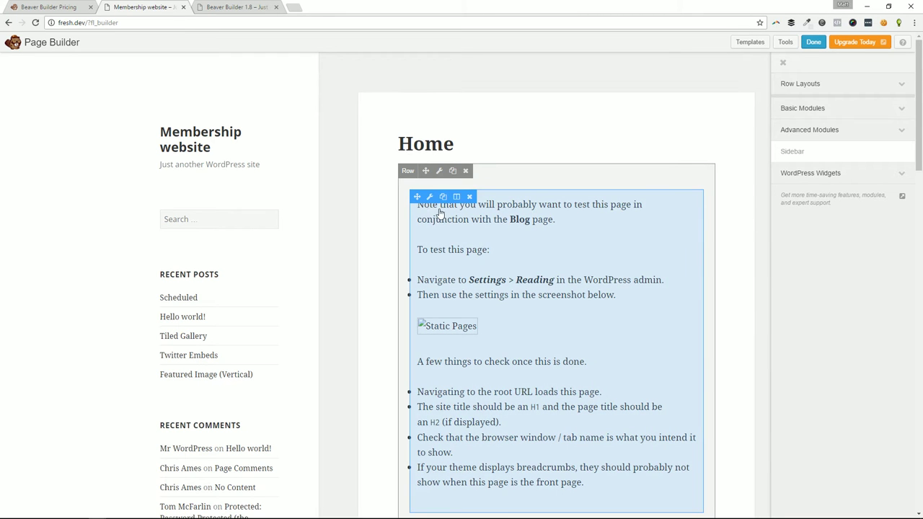
Step: Add an empty one-column row above the existing text on the free Membership website's Home page
scroll(418, 224, "down", 3)
scroll(415, 225, "up", 3)
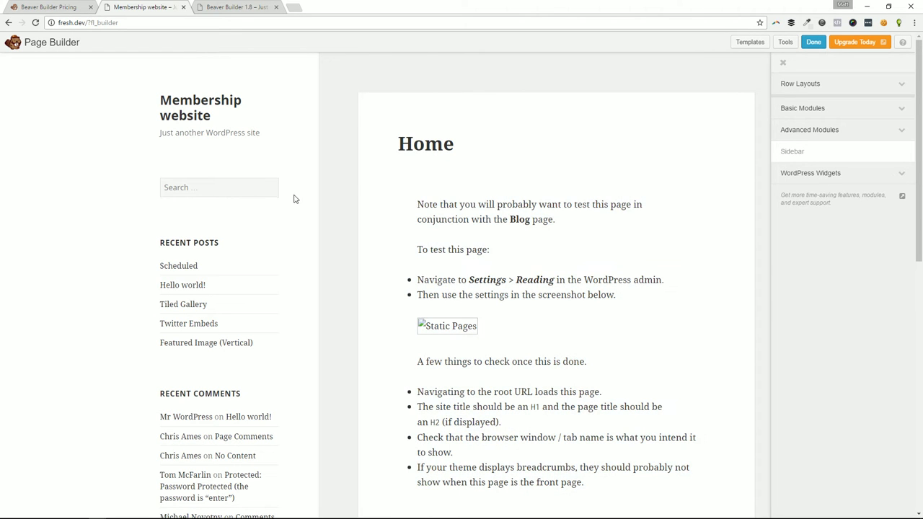
scroll(202, 329, "down", 2)
scroll(303, 301, "up", 2)
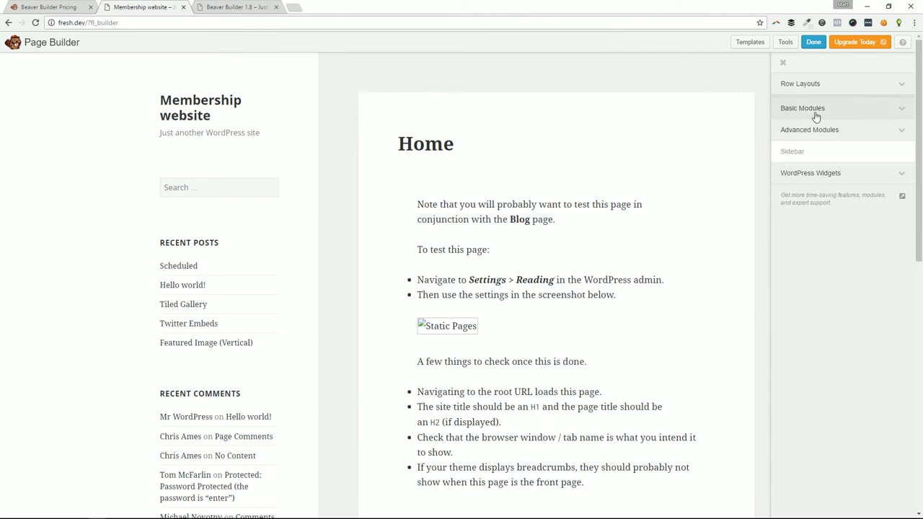
left_click(820, 85)
left_click_drag(818, 104, 486, 161)
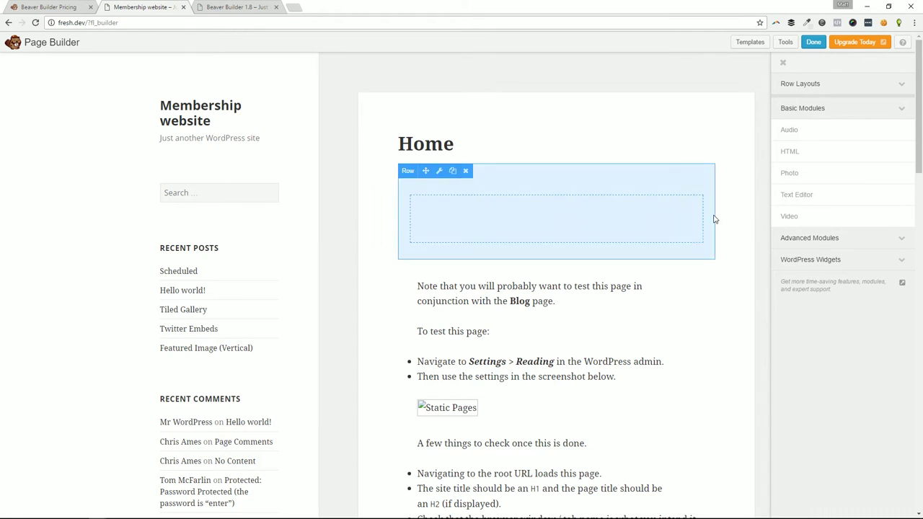
Step: Switch to the premium Beaver Builder 1.8 site and review the combined page from the hero to the "Did you..." phone row
left_click(235, 7)
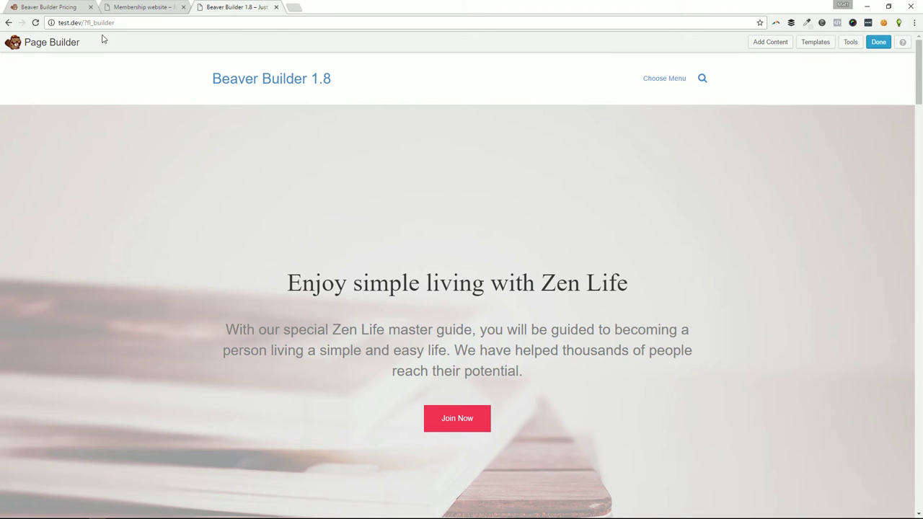
left_click(879, 43)
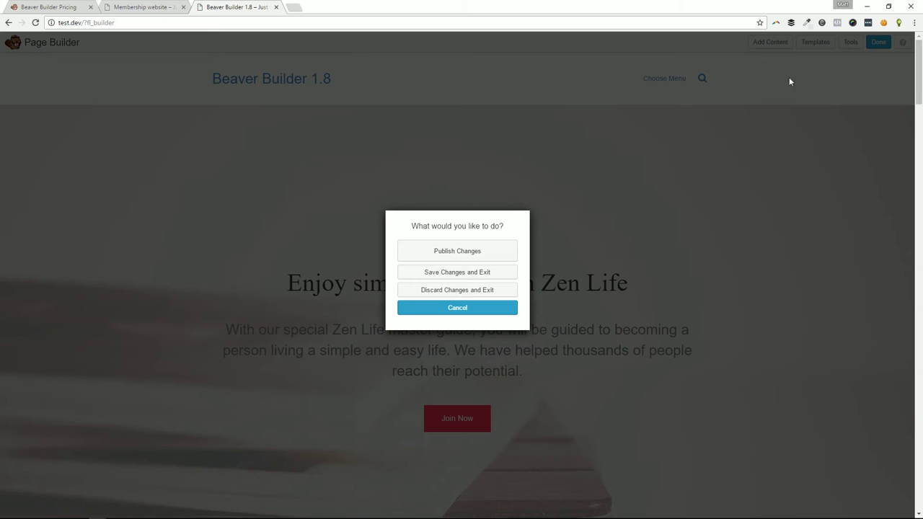
left_click(472, 308)
scroll(538, 237, "down", 5)
scroll(418, 241, "up", 5)
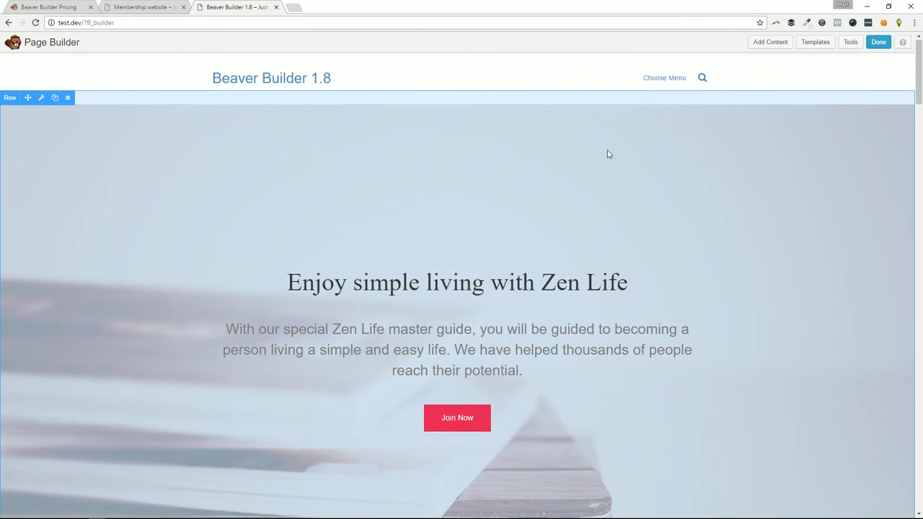
scroll(484, 235, "down", 6)
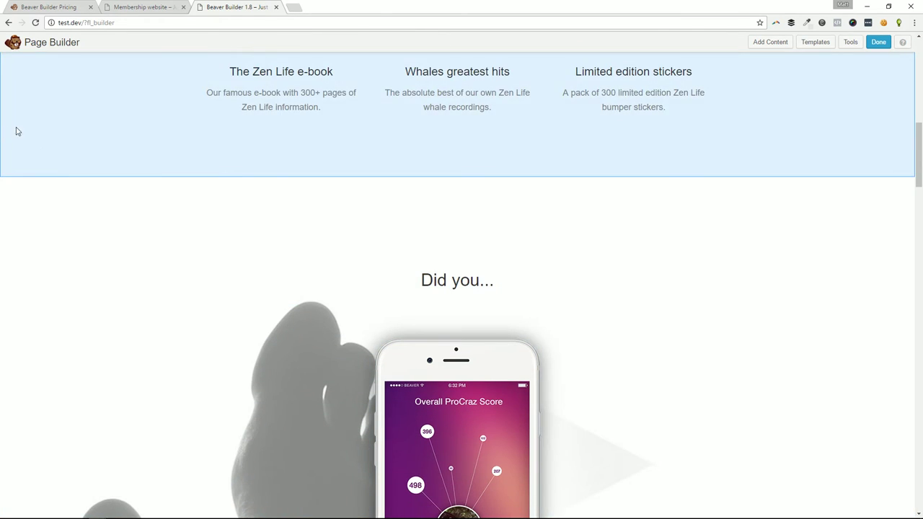
scroll(847, 361, "down", 2)
scroll(489, 132, "up", 4)
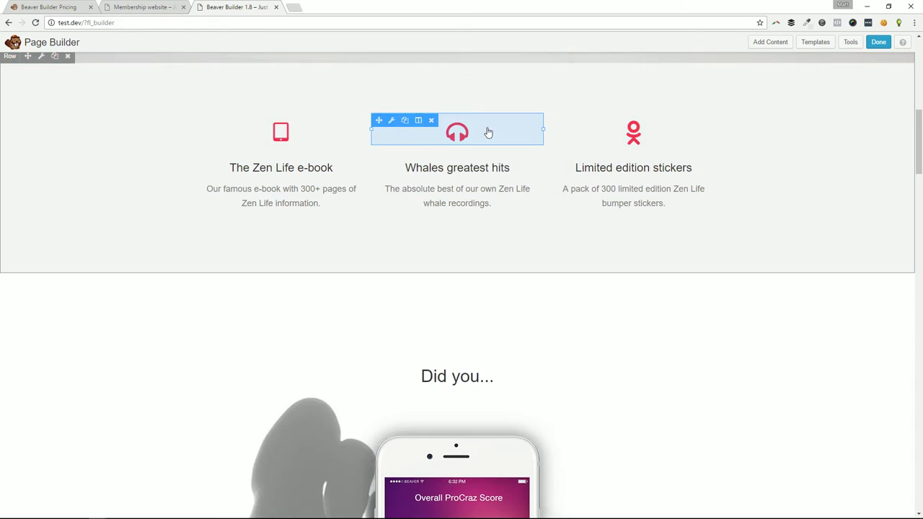
scroll(784, 149, "up", 7)
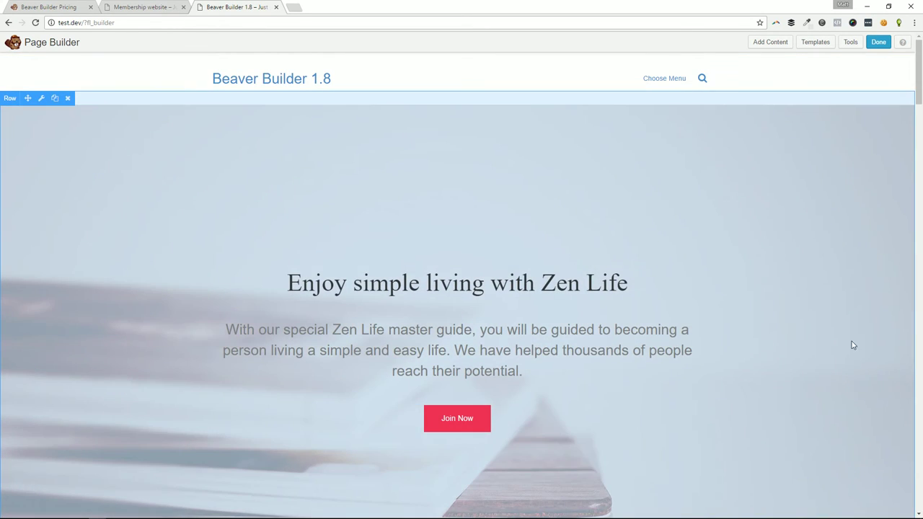
scroll(717, 406, "down", 5)
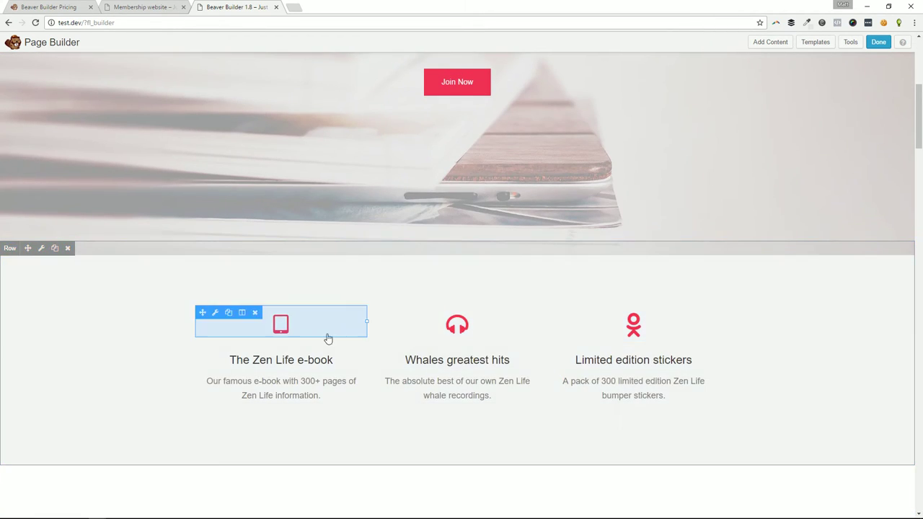
scroll(699, 315, "up", 7)
Step: Finish editing the combined Zen Life landing page and publish its changes
left_click(879, 44)
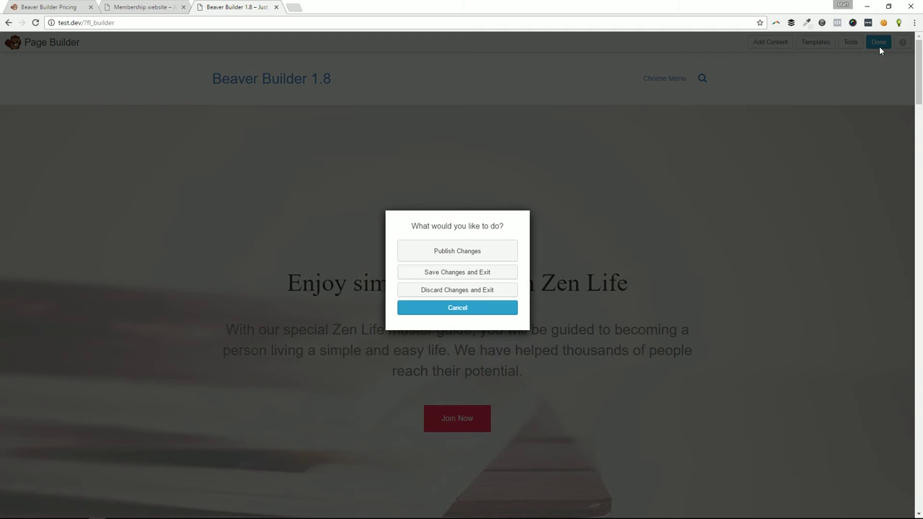
left_click(512, 308)
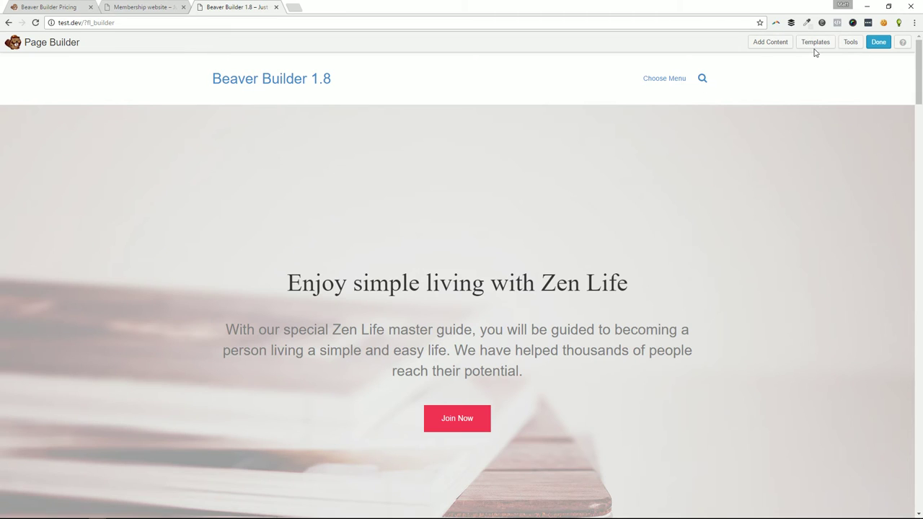
left_click(875, 45)
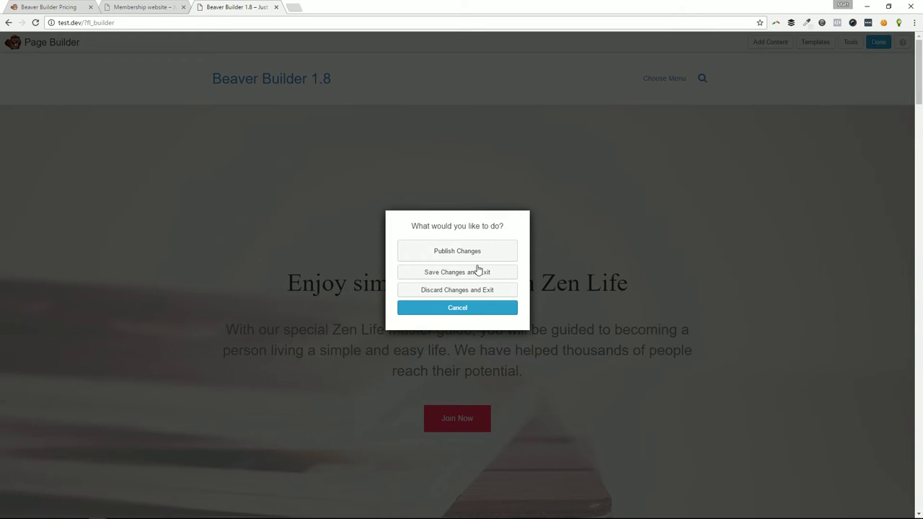
left_click(441, 254)
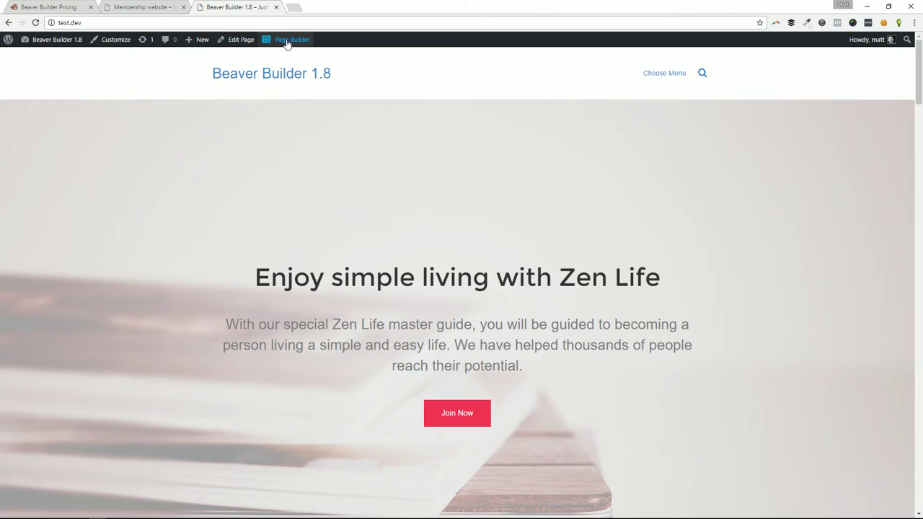
Step: Open the theme Customizer for the published page and examine its preview from the hero to the ProCraz phone row
left_click(118, 42)
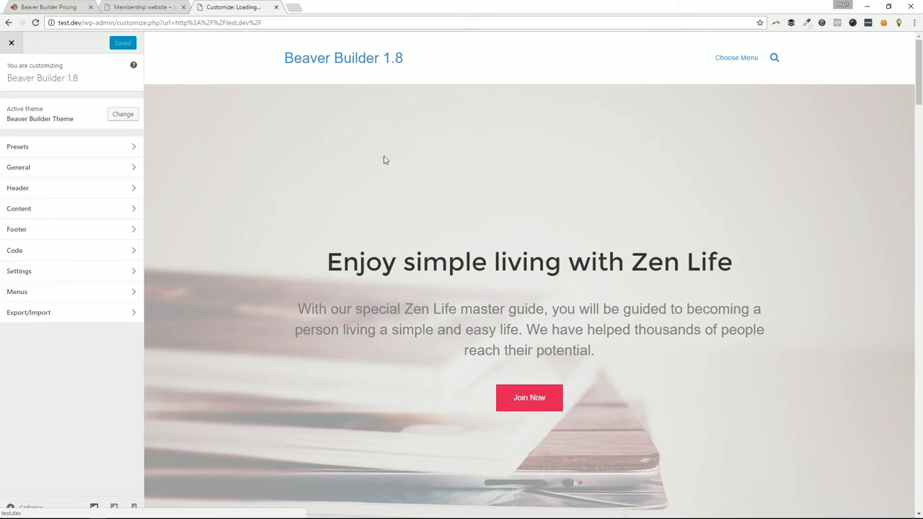
scroll(527, 326, "down", 3)
scroll(518, 325, "down", 3)
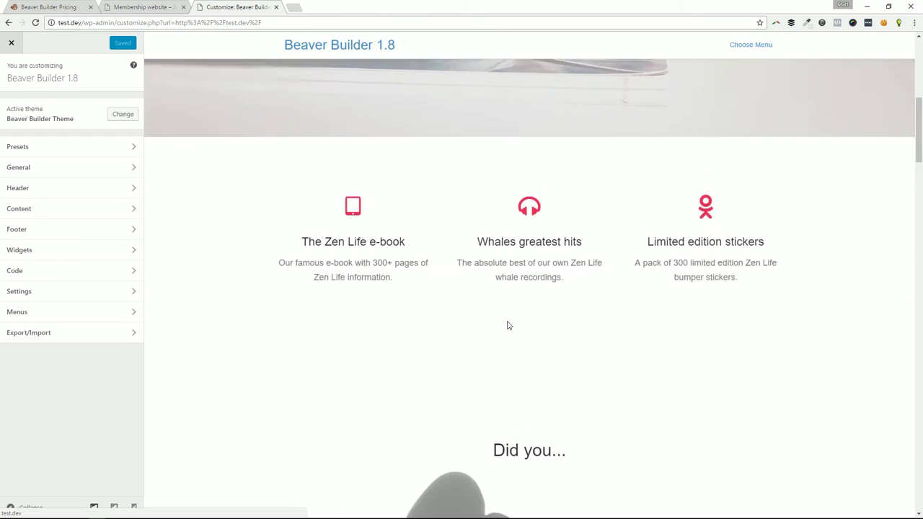
scroll(503, 323, "up", 6)
scroll(519, 314, "down", 8)
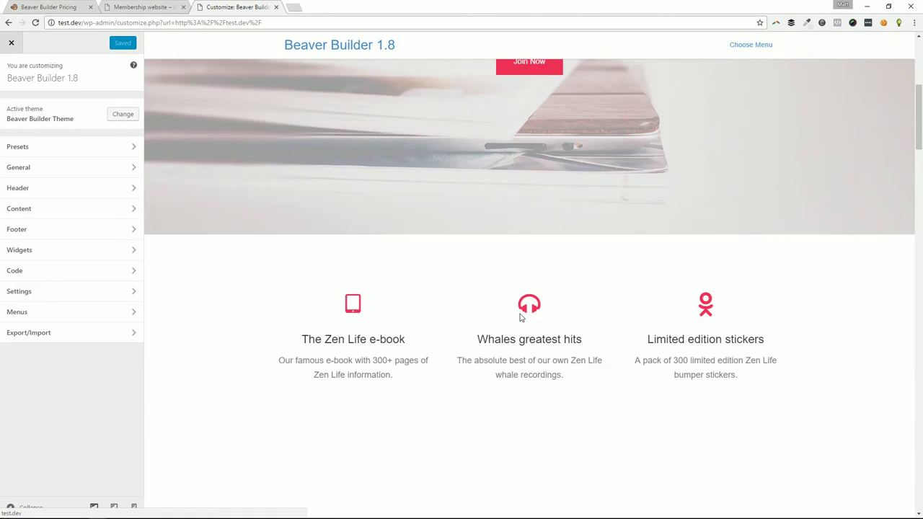
scroll(820, 335, "down", 6)
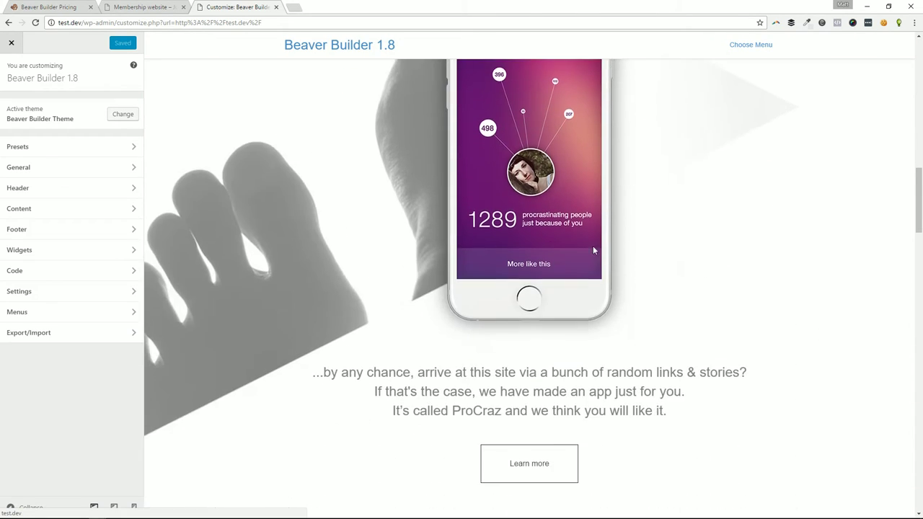
scroll(682, 431, "up", 15)
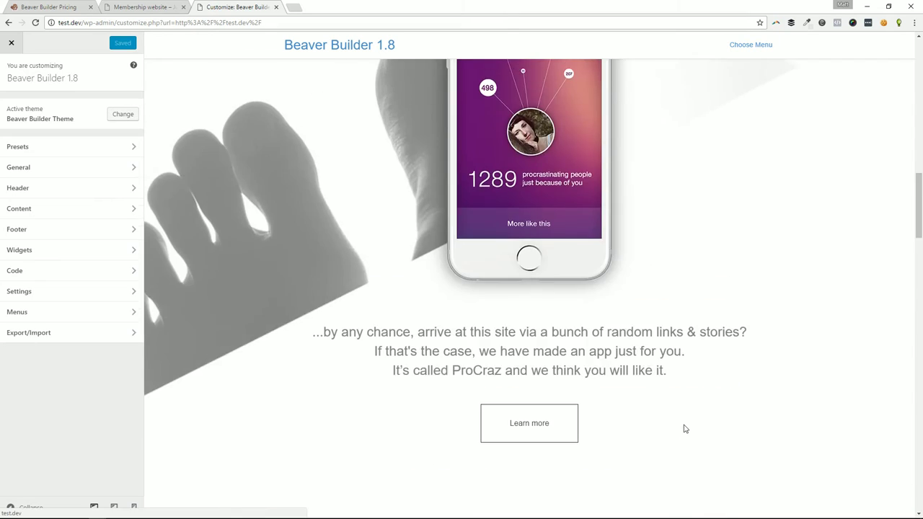
Step: Examine the hero heading and paragraph in the preview and the subsections of the General theme settings
scroll(530, 386, "up", 1)
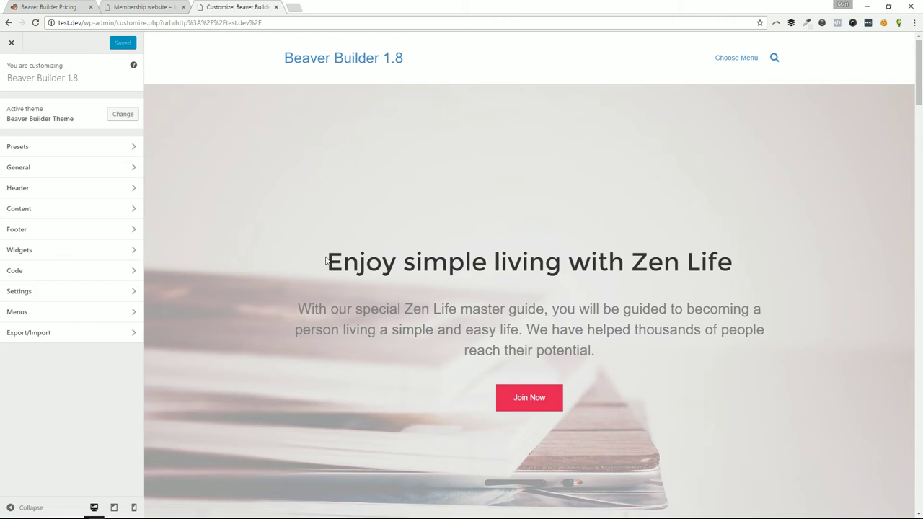
left_click_drag(326, 261, 690, 416)
left_click(604, 407)
left_click_drag(342, 261, 716, 250)
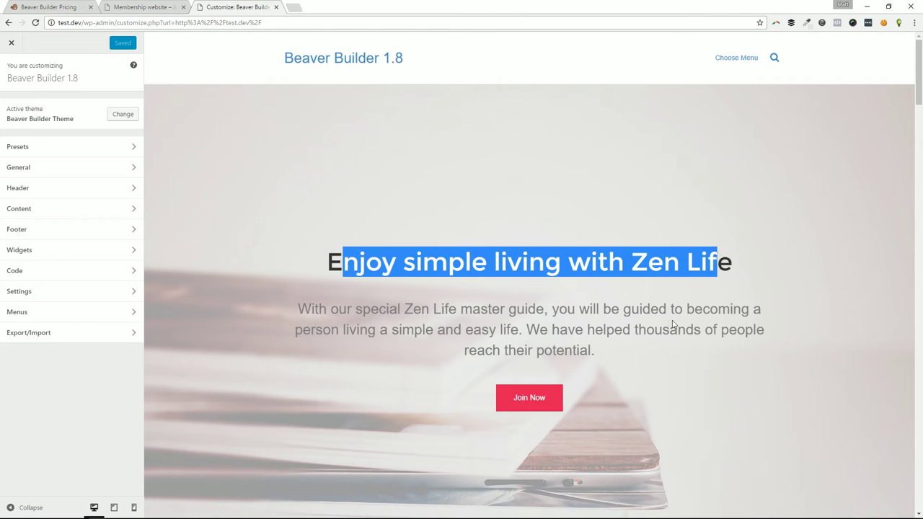
left_click(567, 335)
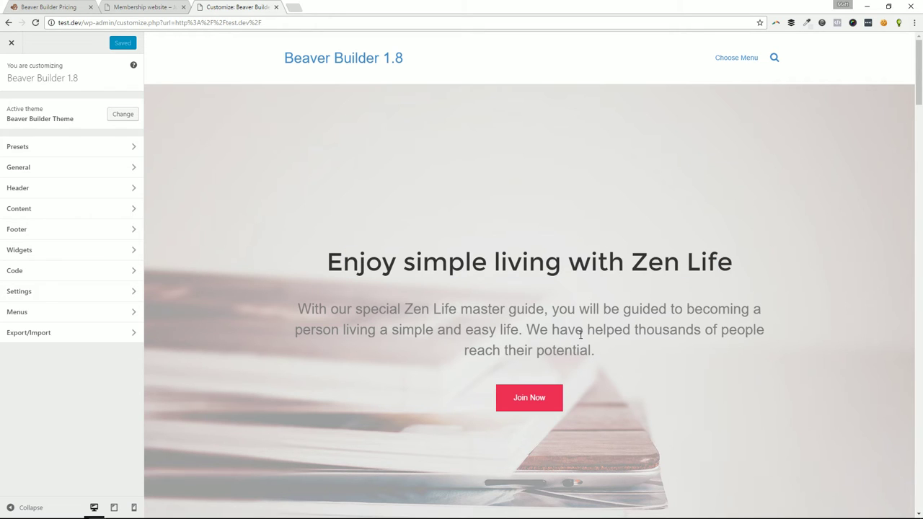
left_click_drag(326, 261, 647, 400)
left_click(637, 394)
left_click(57, 168)
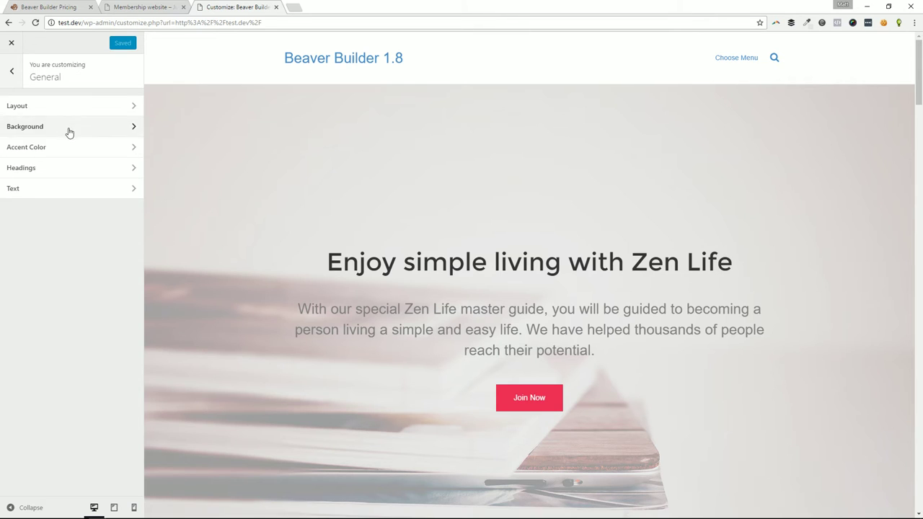
left_click(13, 72)
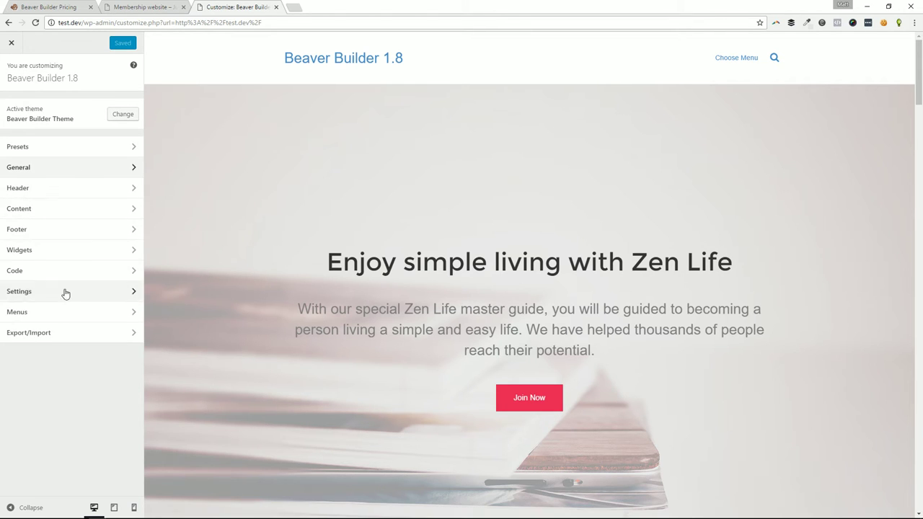
Step: Change the header logo text to "Here's my awesome site"
left_click(59, 194)
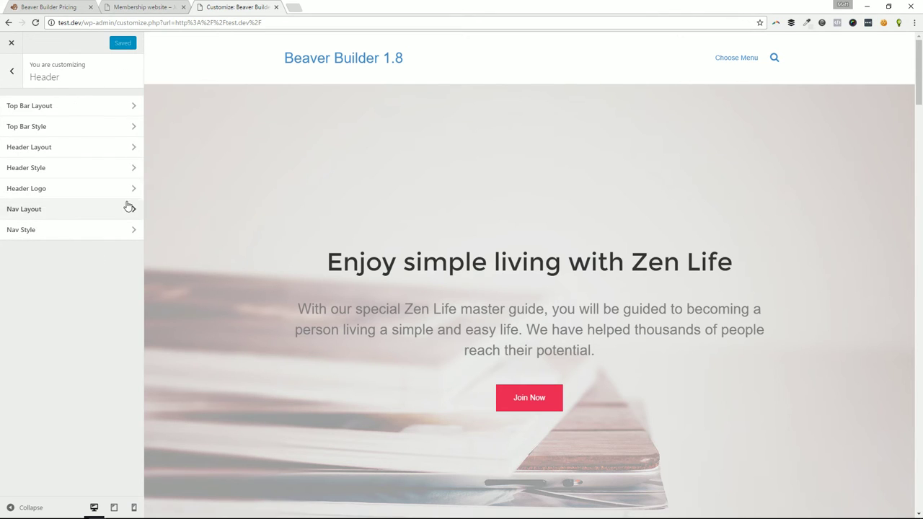
left_click(93, 189)
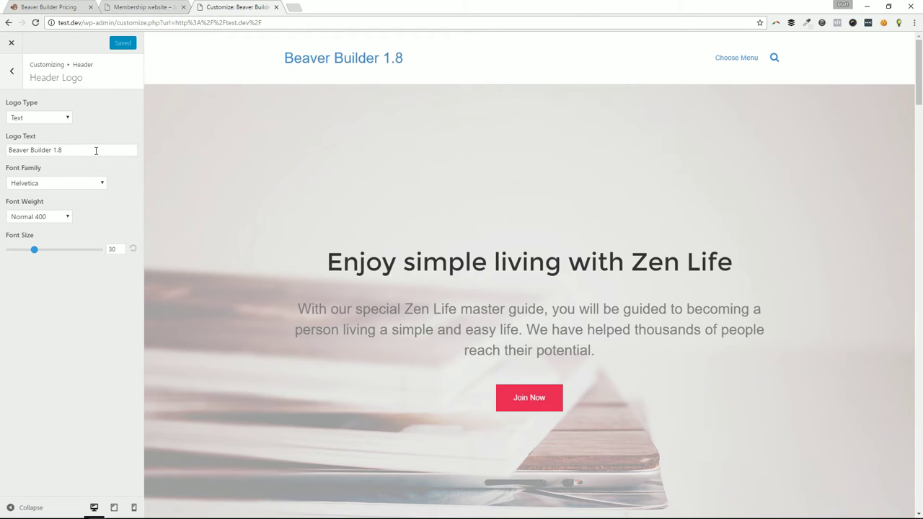
left_click_drag(92, 150, 5, 148)
type("Her")
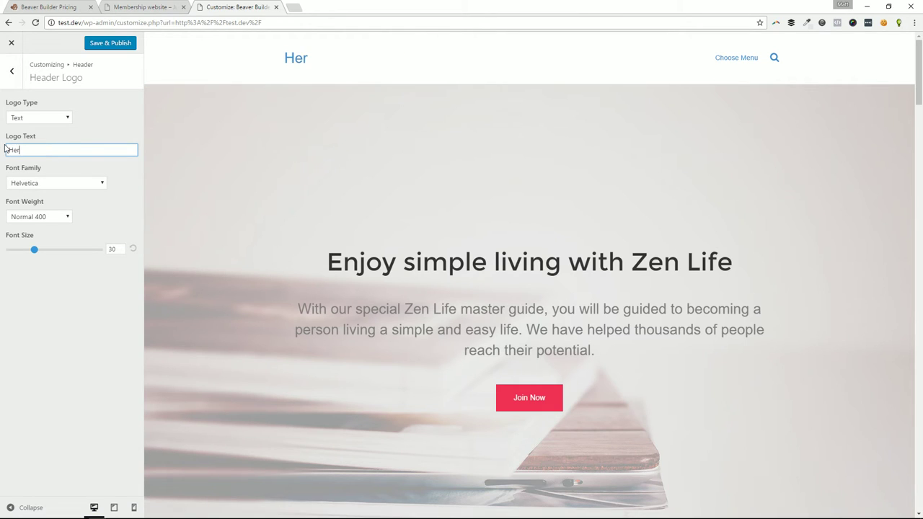
type("e's my awesome site")
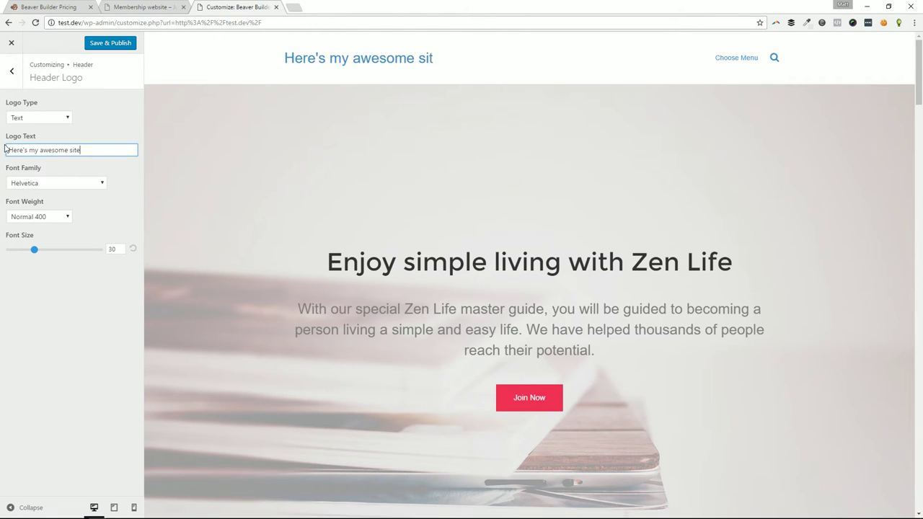
Step: Set the header logo's font family to the Google font Flamenco
left_click(69, 185)
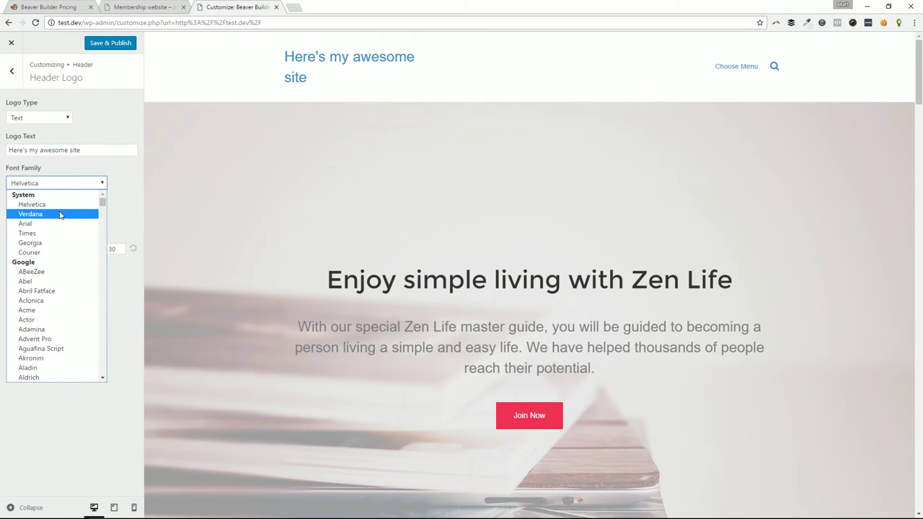
scroll(56, 309, "down", 4)
scroll(56, 309, "down", 20)
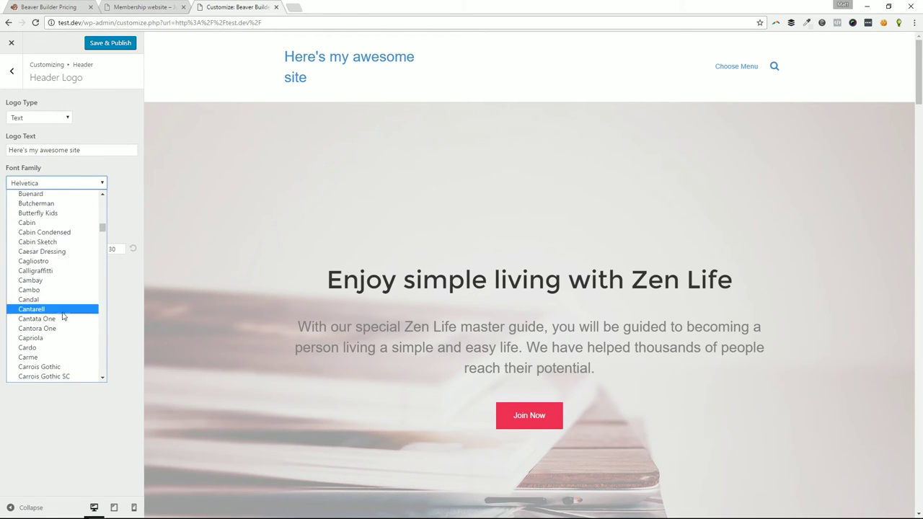
scroll(58, 331, "down", 10)
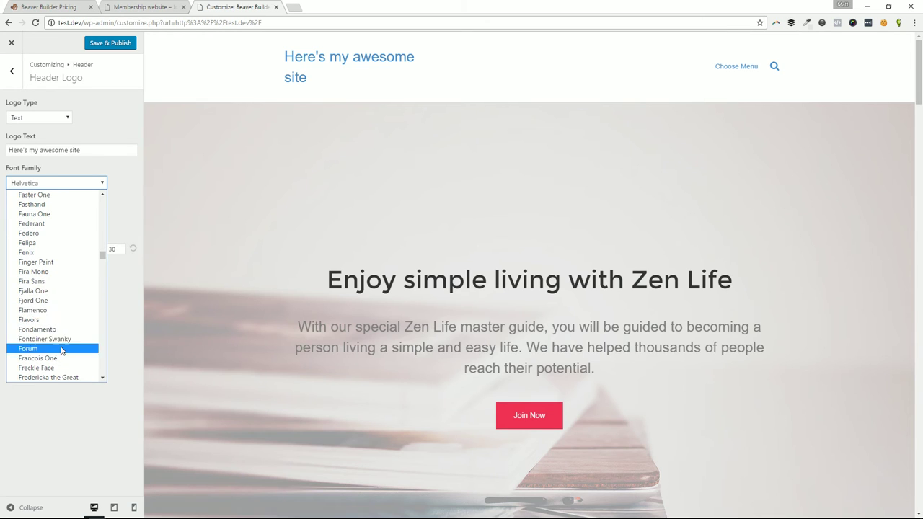
left_click(53, 311)
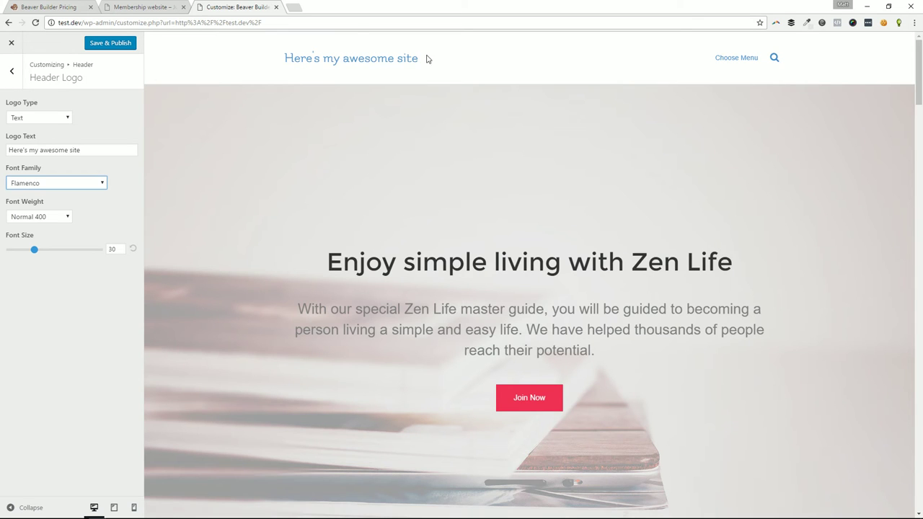
Step: Set the header logo's font size to 43 and its font weight to Light 300
left_click_drag(35, 250, 54, 250)
left_click(50, 216)
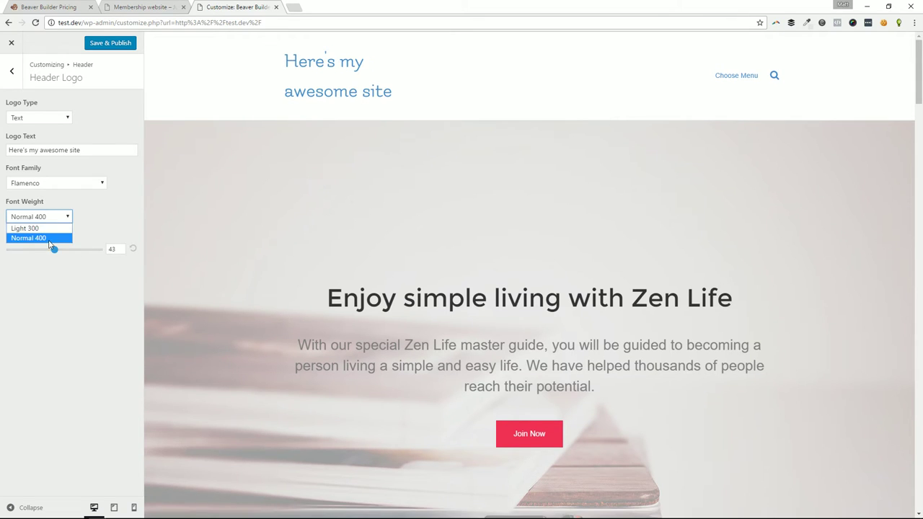
left_click(28, 226)
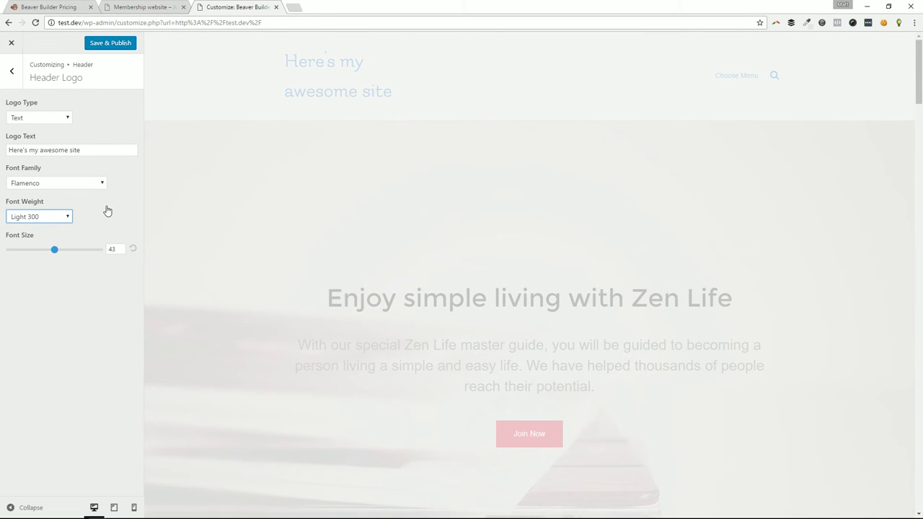
left_click(9, 73)
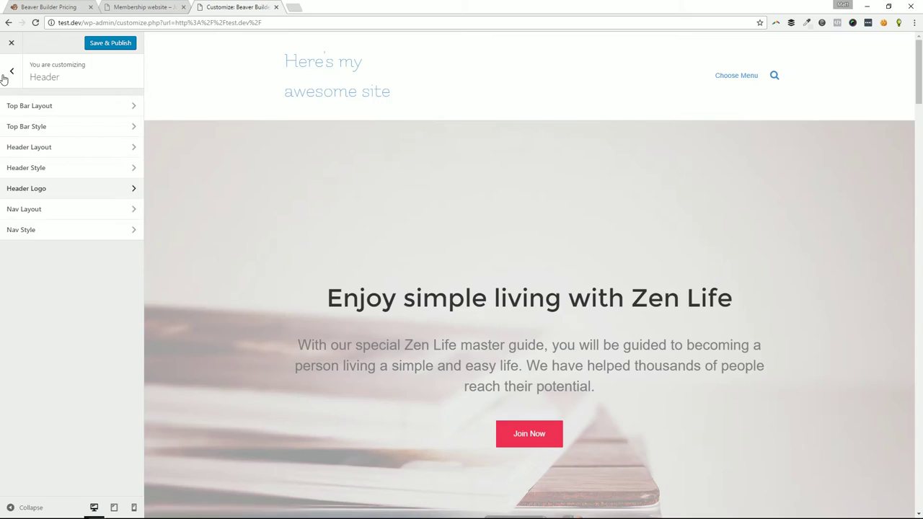
Step: Set the header background color to dark grey #636363 and check the header along the page down to the footer
left_click(45, 212)
left_click(10, 73)
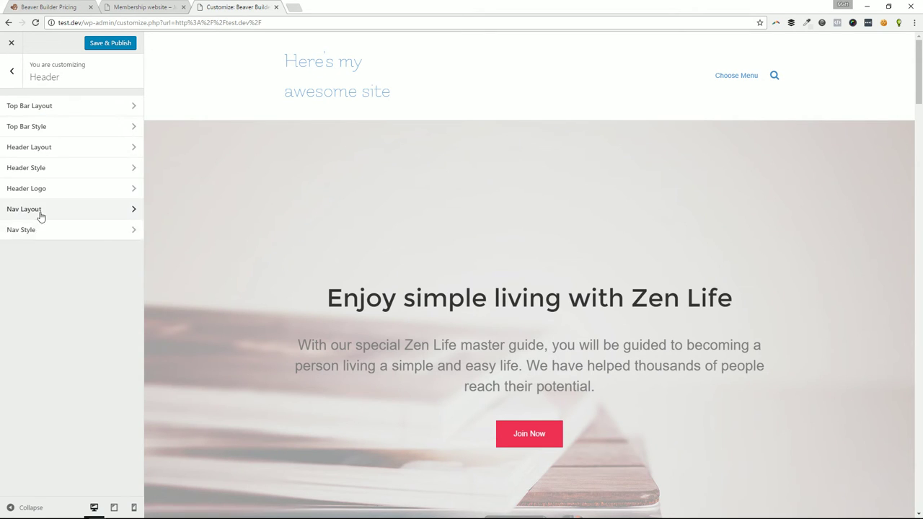
left_click(54, 169)
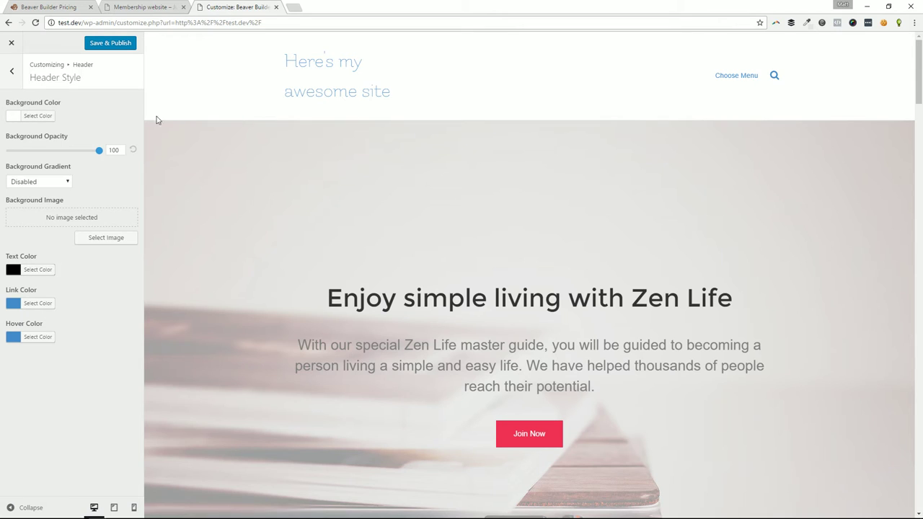
left_click(33, 115)
left_click_drag(42, 167, 67, 187)
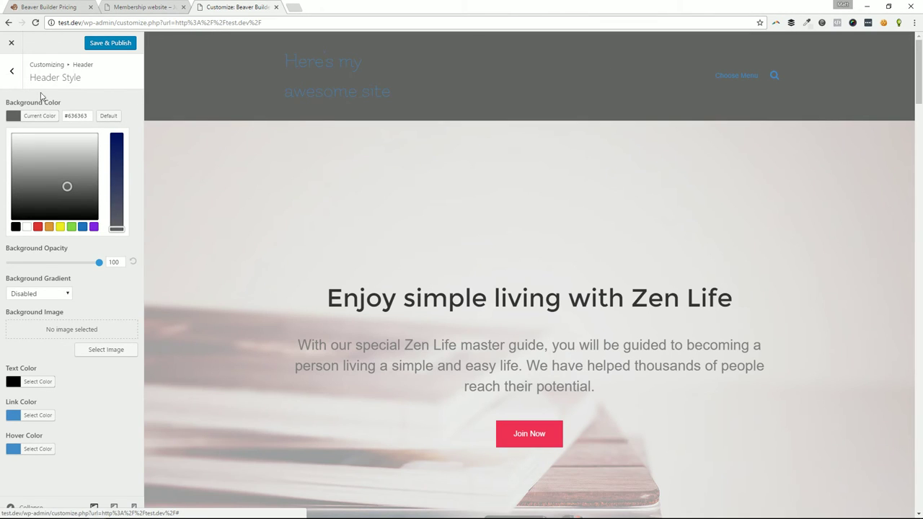
left_click(90, 94)
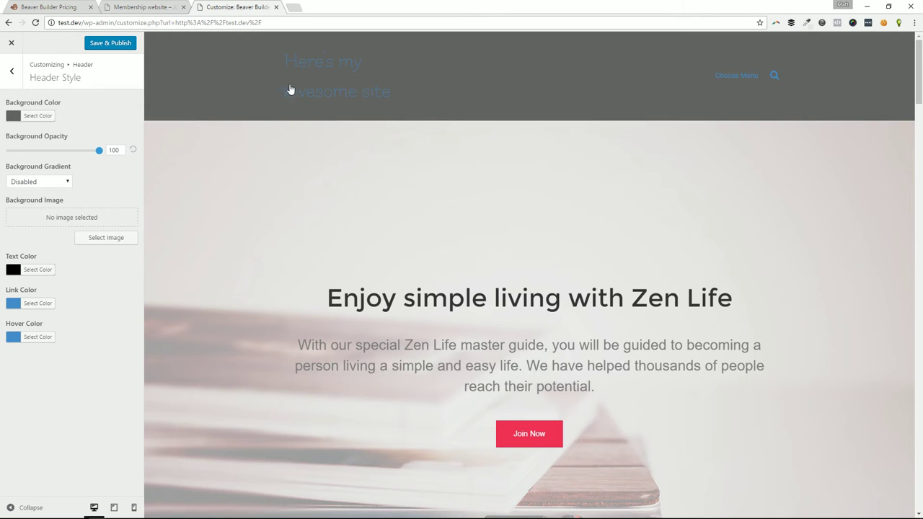
scroll(598, 264, "down", 10)
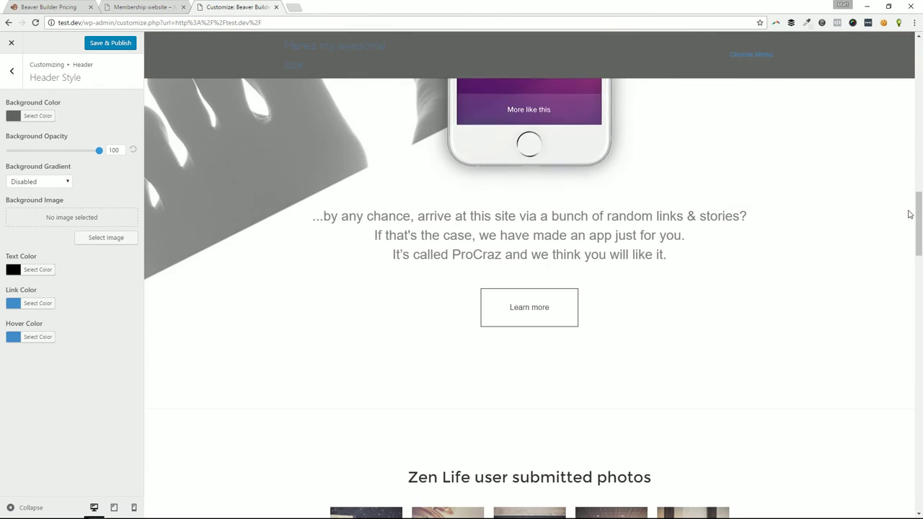
scroll(910, 214, "down", 10)
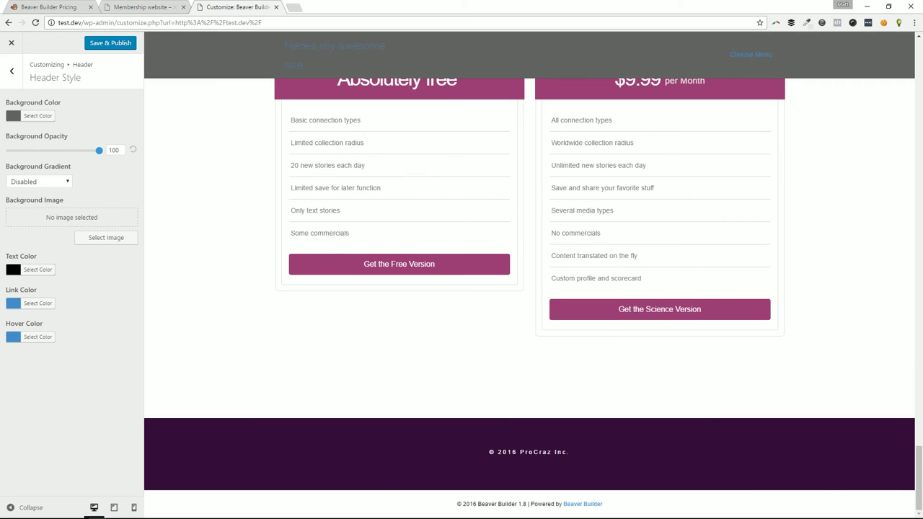
Step: Switch the header logo type from text to Image without selecting a logo image
left_click(12, 70)
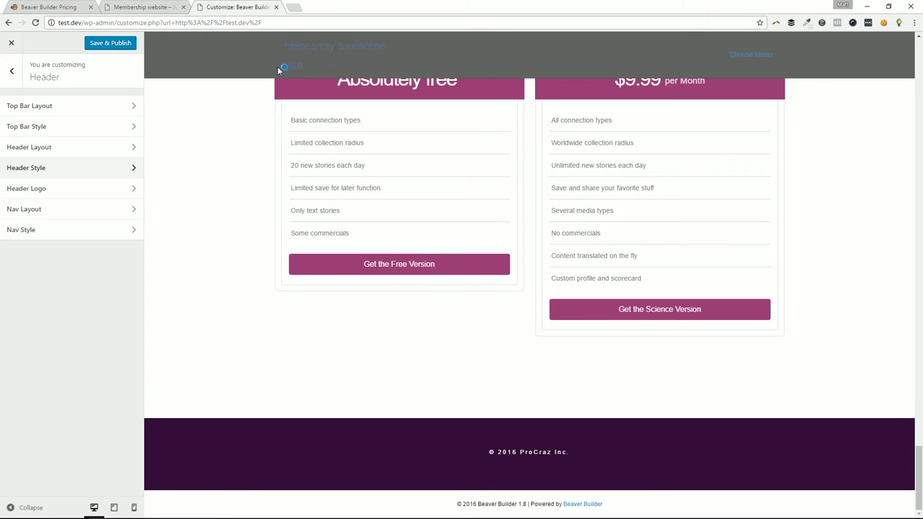
left_click(42, 119)
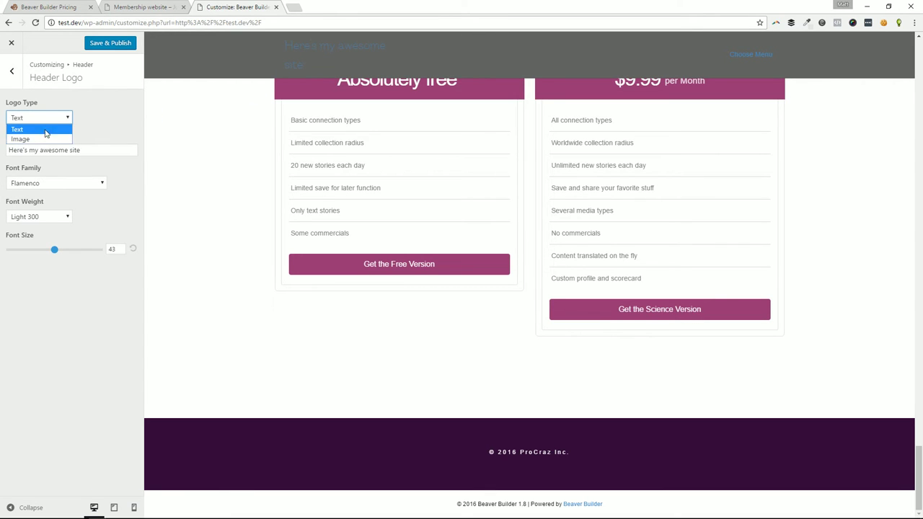
left_click(46, 136)
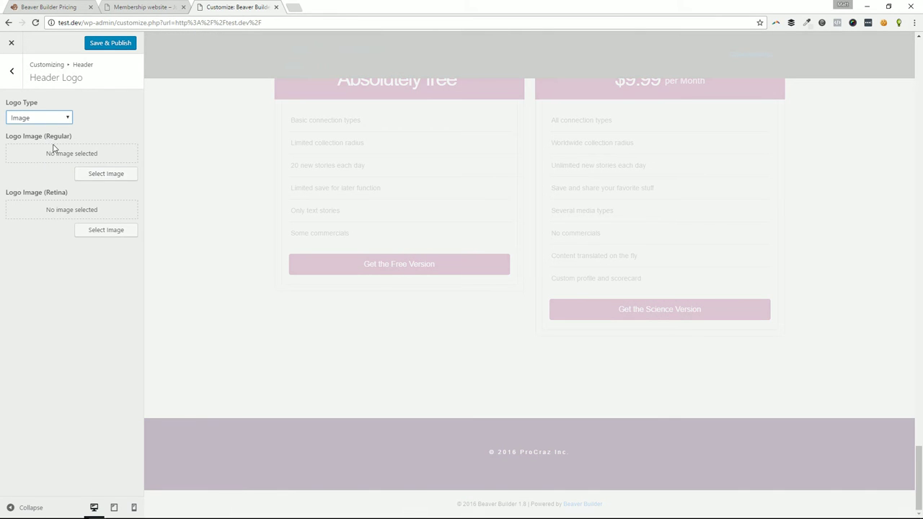
left_click(12, 71)
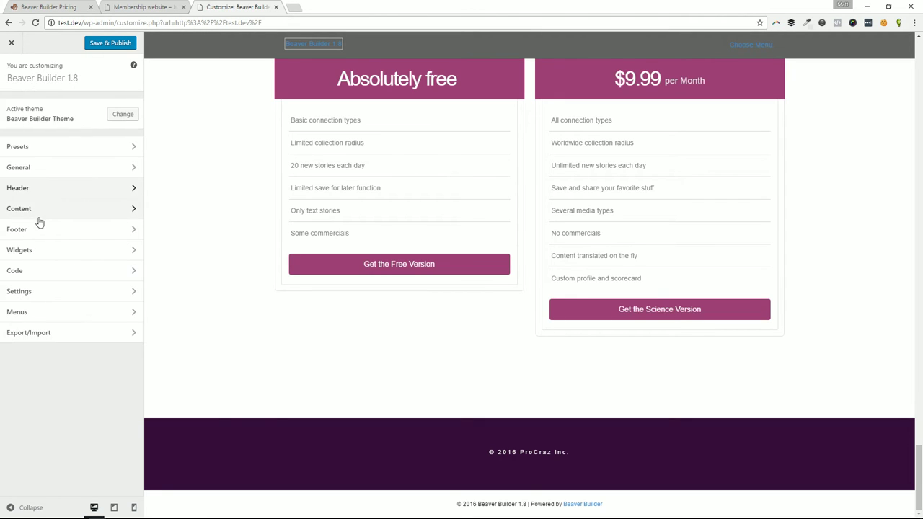
Step: Examine the Content settings of the theme, including the Blog, Archive and WooCommerce layout options
left_click(48, 208)
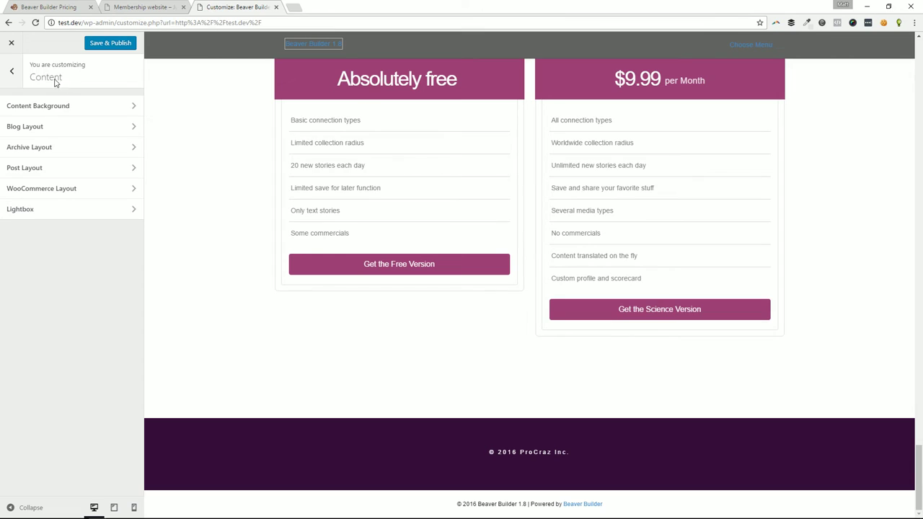
left_click(42, 124)
left_click(12, 71)
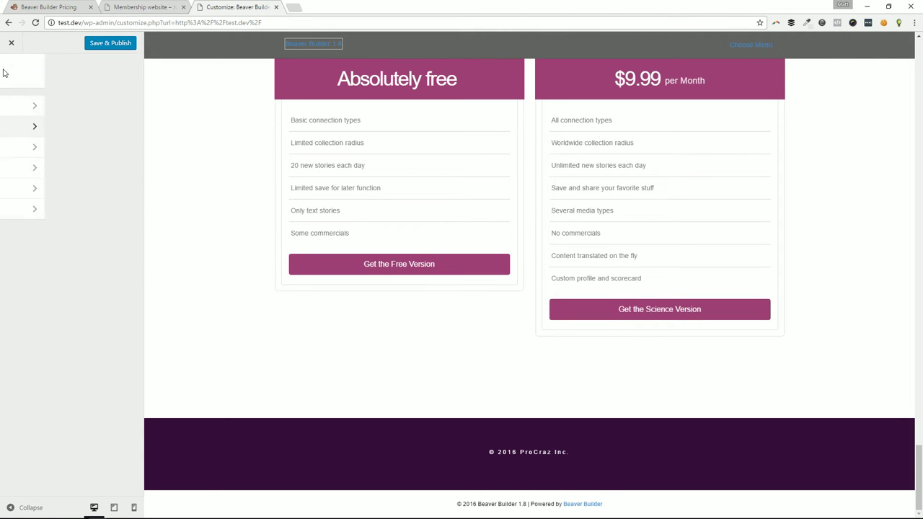
left_click(44, 146)
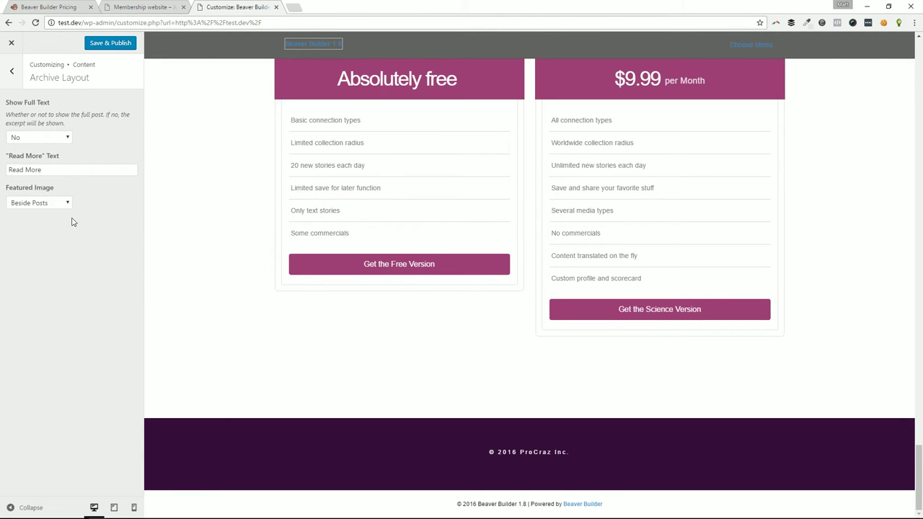
left_click(12, 72)
left_click(26, 192)
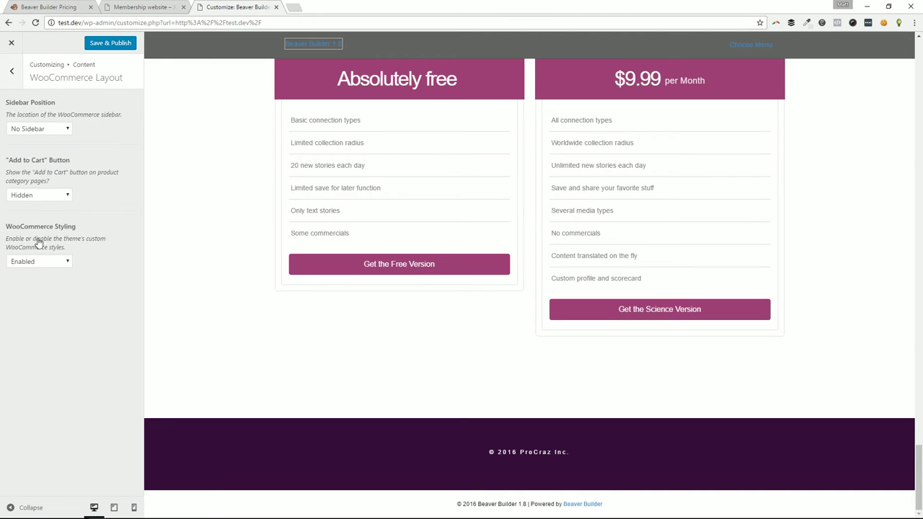
left_click(11, 73)
left_click(12, 73)
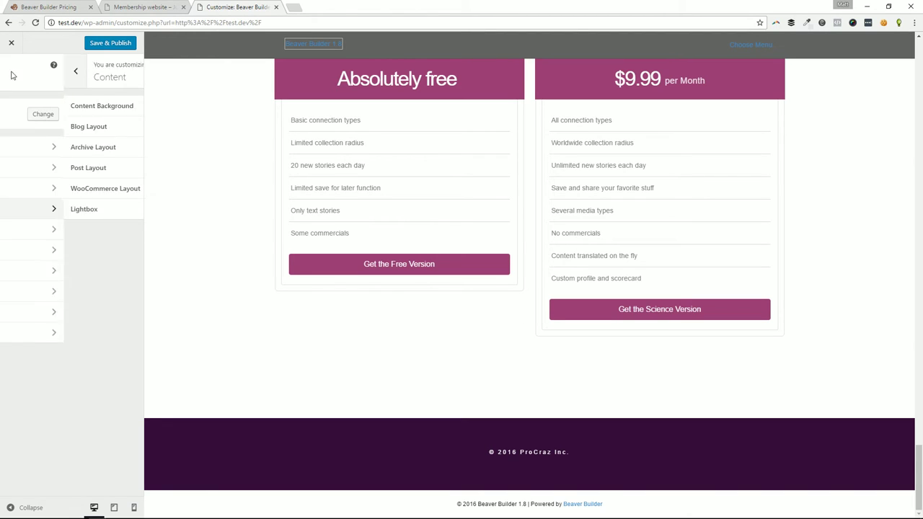
Step: Set the font family of the theme's general text to Georgia
left_click(39, 176)
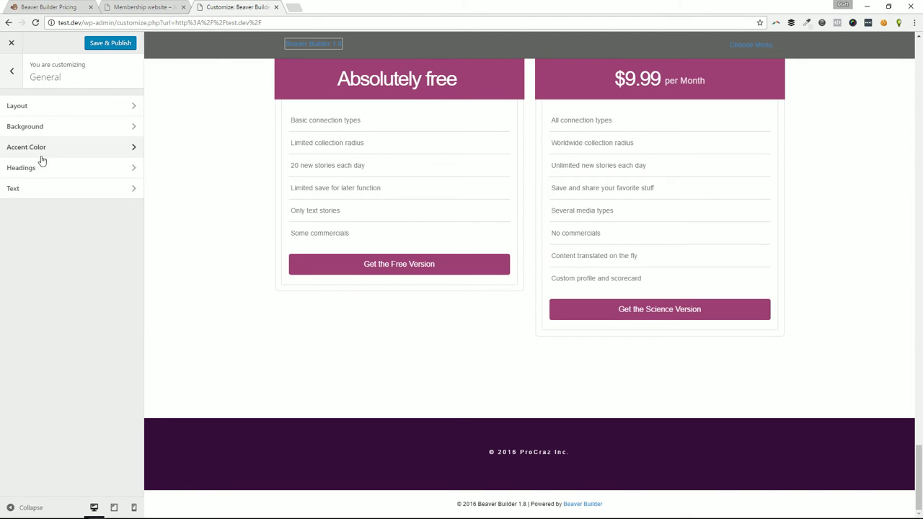
left_click(41, 187)
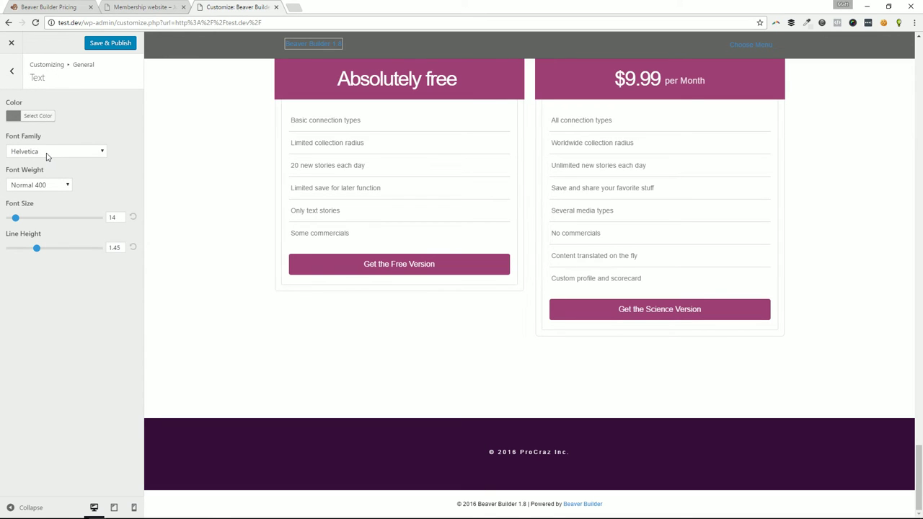
left_click(48, 153)
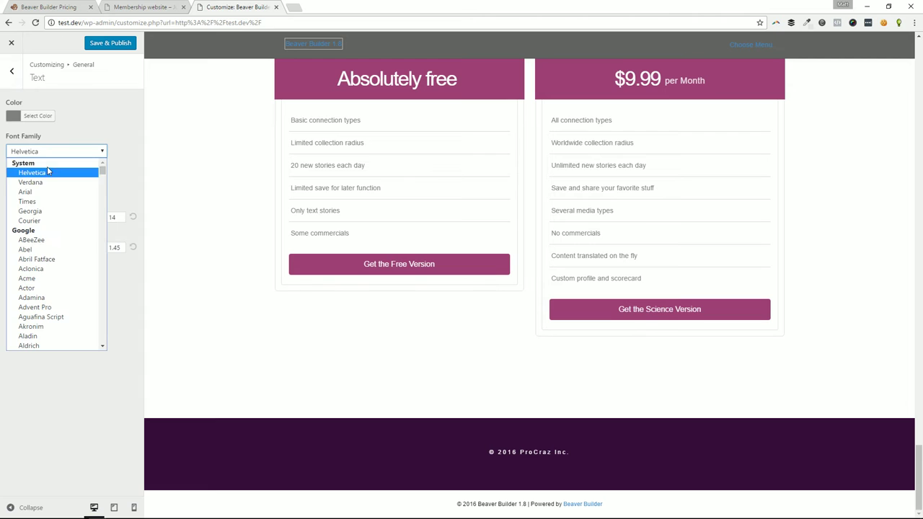
left_click(46, 210)
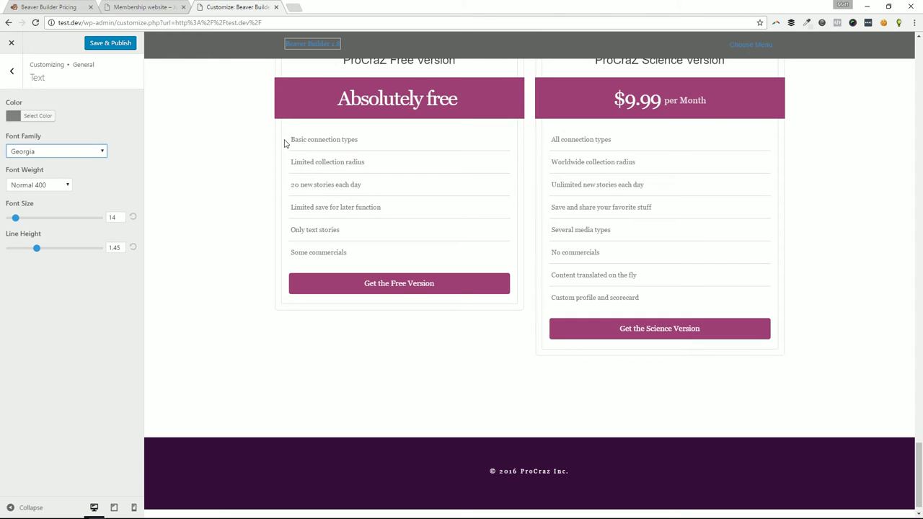
Step: Check the Georgia font on the page preview, comparing the body text with the Collect and Connect headings
scroll(344, 178, "up", 5)
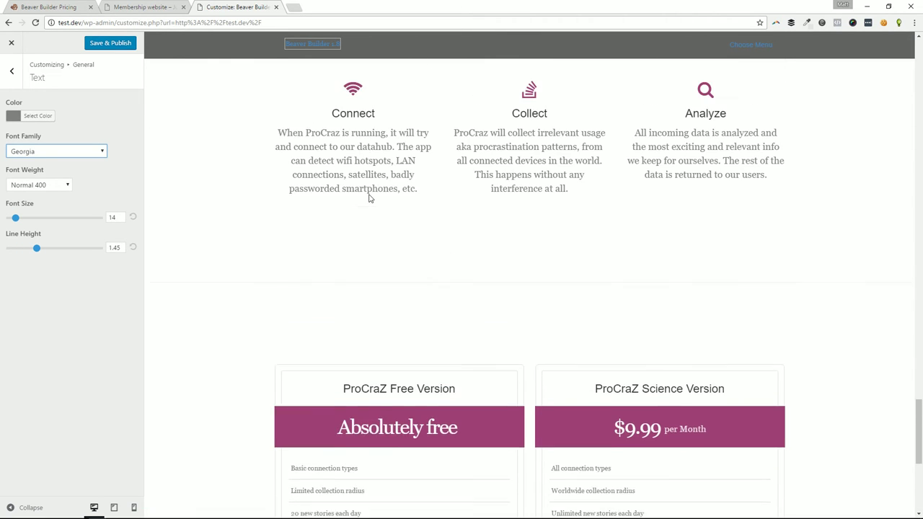
scroll(369, 199, "up", 3)
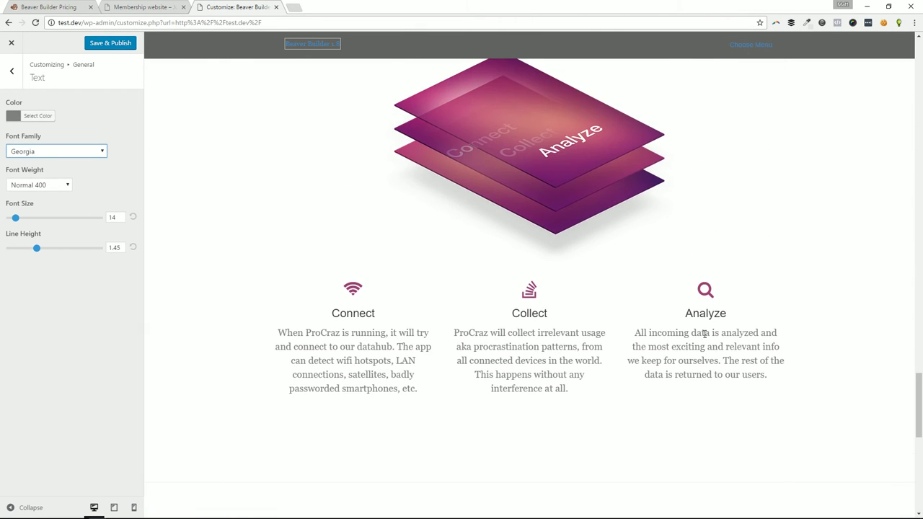
double_click(517, 313)
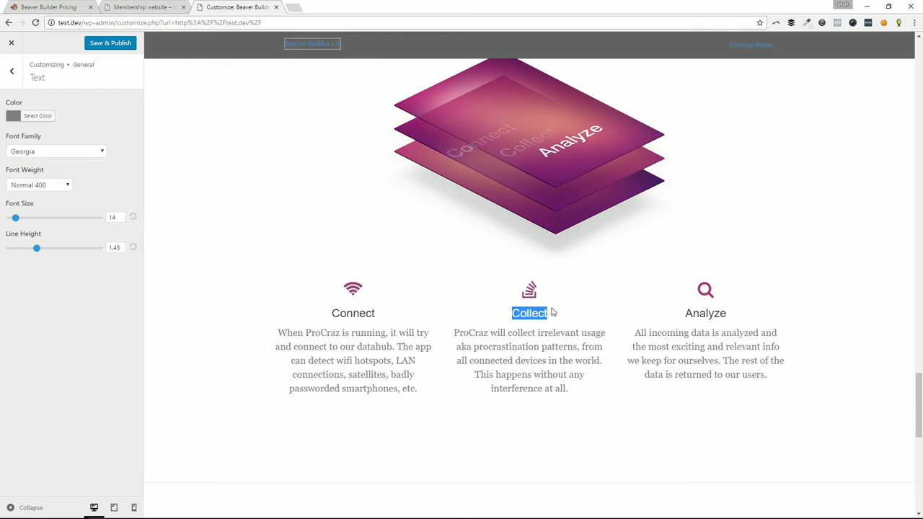
double_click(351, 310)
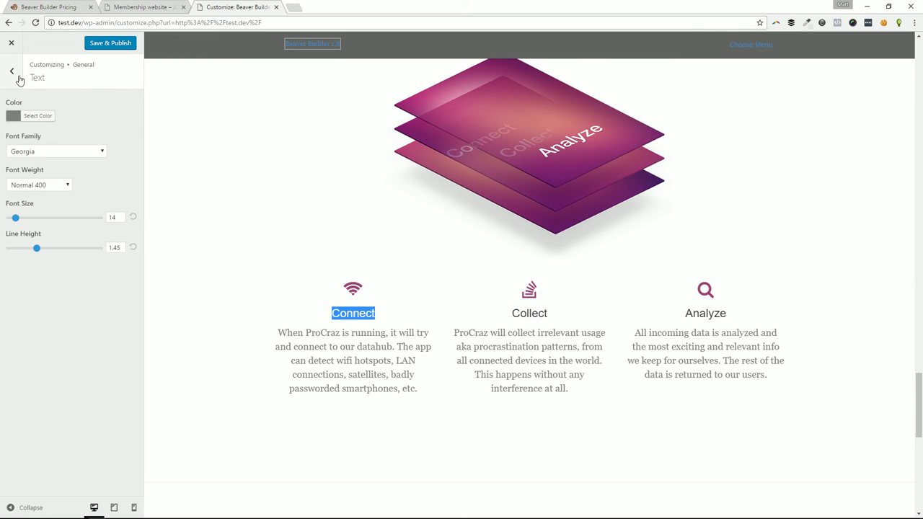
Step: Open the theme's general Headings settings and look at the font family choices without changing them
left_click(12, 81)
left_click(24, 171)
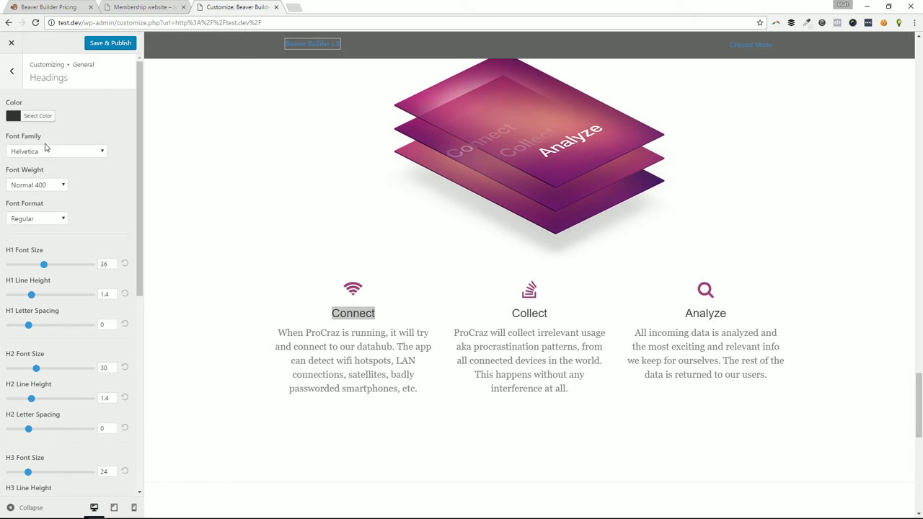
left_click(58, 153)
left_click(132, 179)
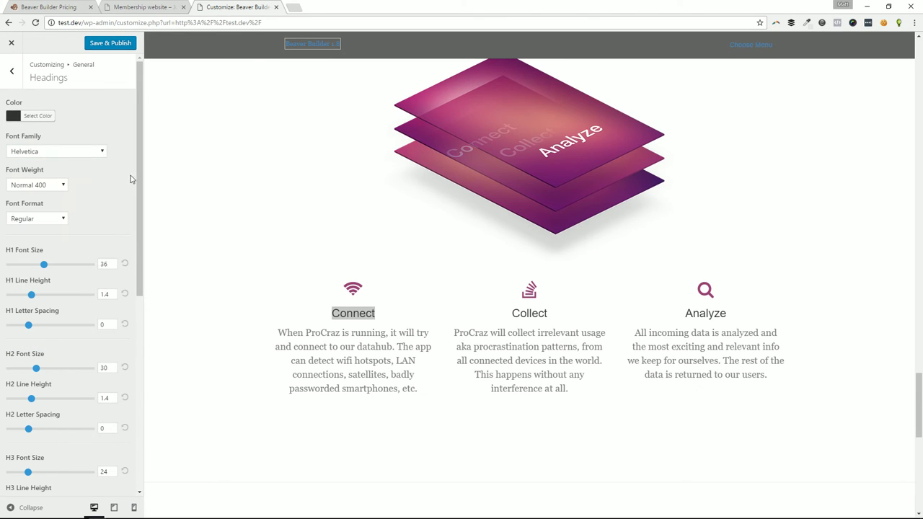
Step: Examine the body text and headings through the page preview up to the hero section, and return to the General settings
left_click(322, 327)
left_click_drag(278, 337, 391, 375)
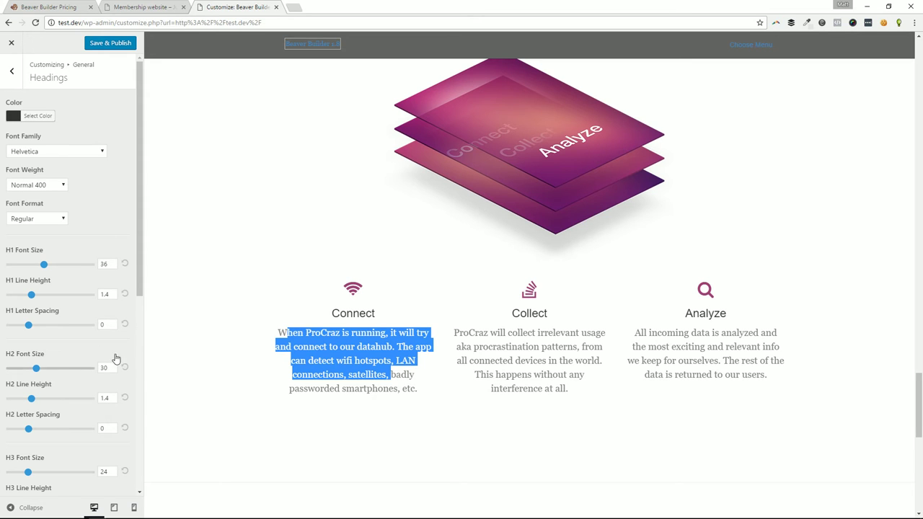
left_click(281, 249)
scroll(280, 249, "up", 1)
scroll(281, 253, "down", 15)
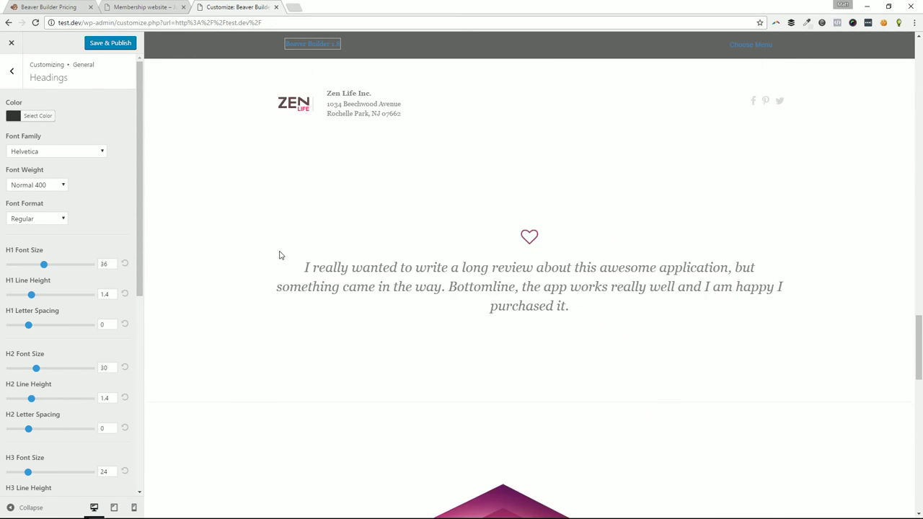
scroll(275, 267, "up", 3)
scroll(274, 271, "up", 10)
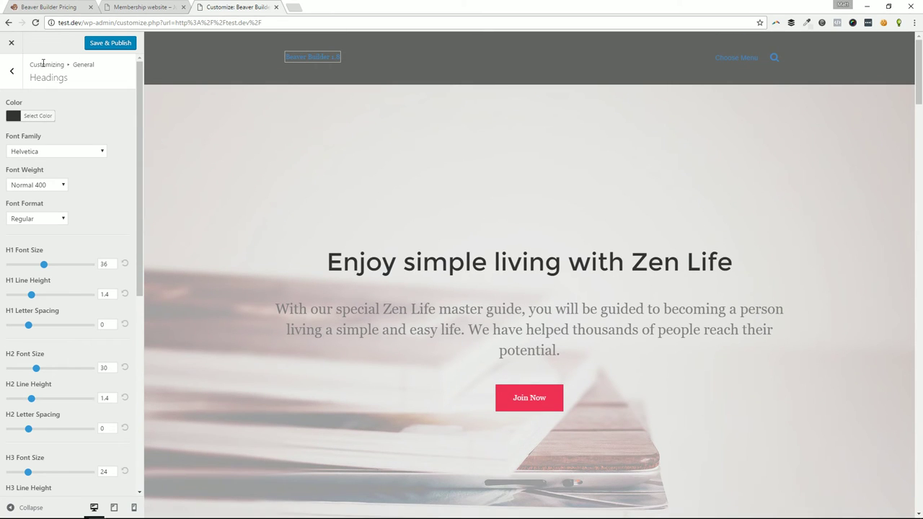
left_click(12, 71)
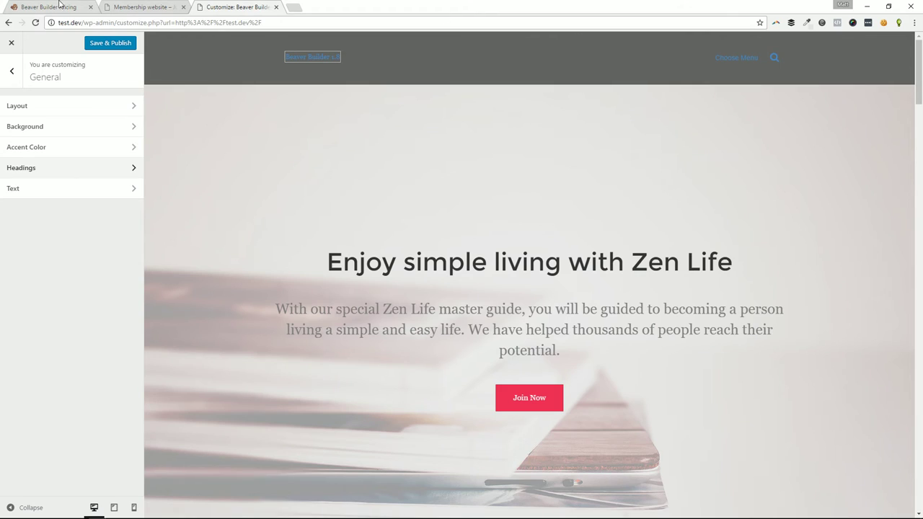
Step: Switch to the Beaver Builder pricing page and review the three plans, the Frequently Asked Questions and the footer
left_click(58, 7)
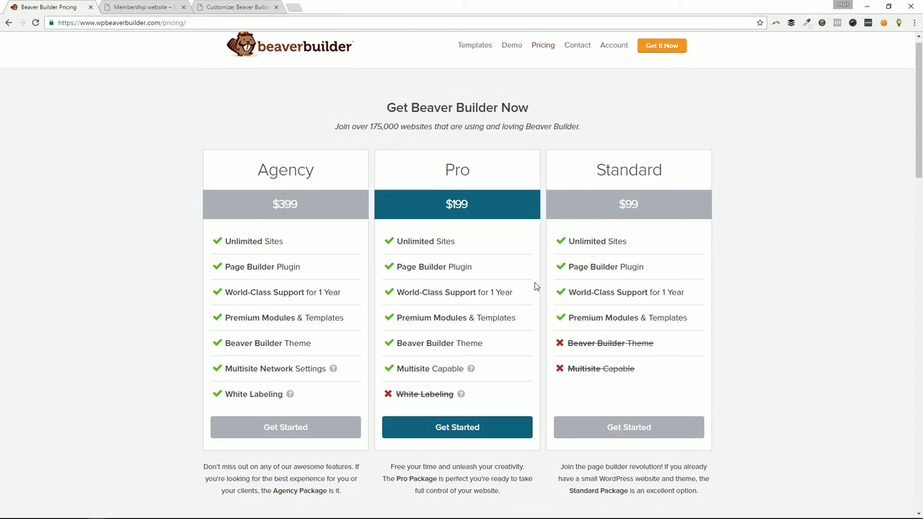
scroll(548, 267, "down", 3)
scroll(672, 260, "up", 3)
scroll(671, 259, "down", 5)
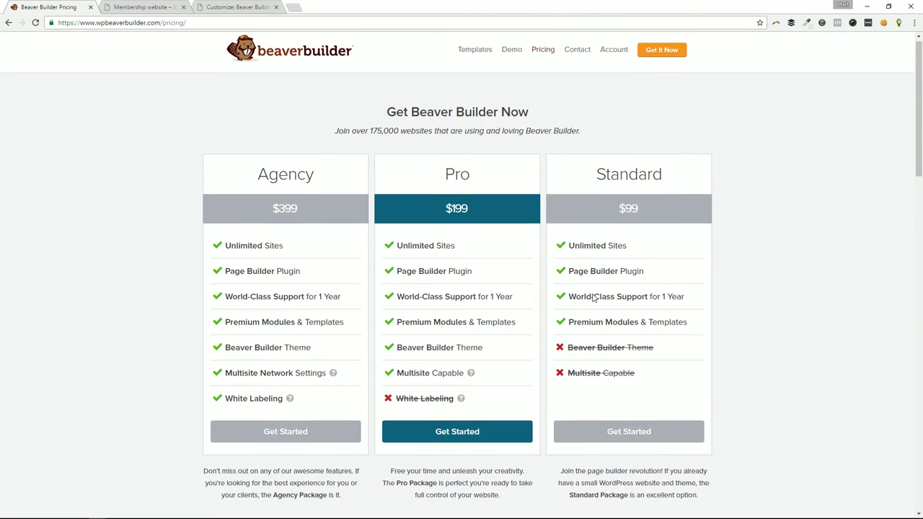
scroll(657, 257, "down", 8)
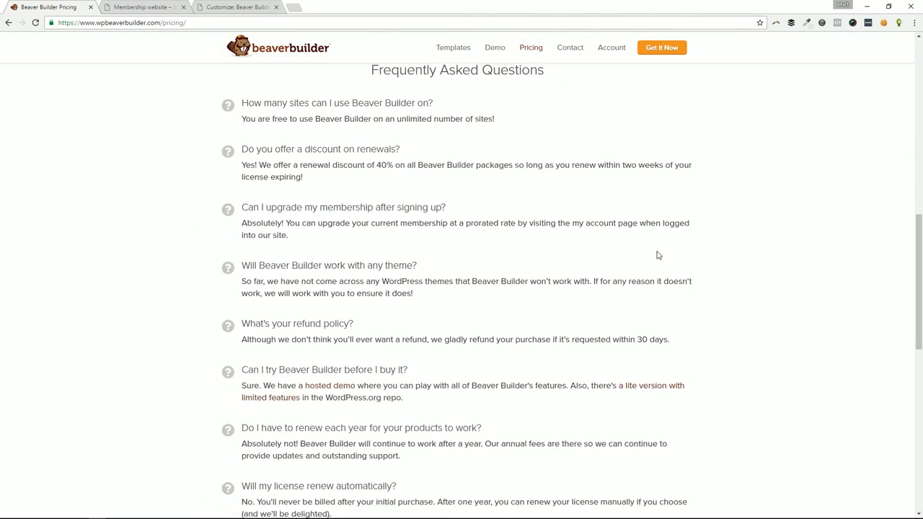
scroll(640, 254, "down", 4)
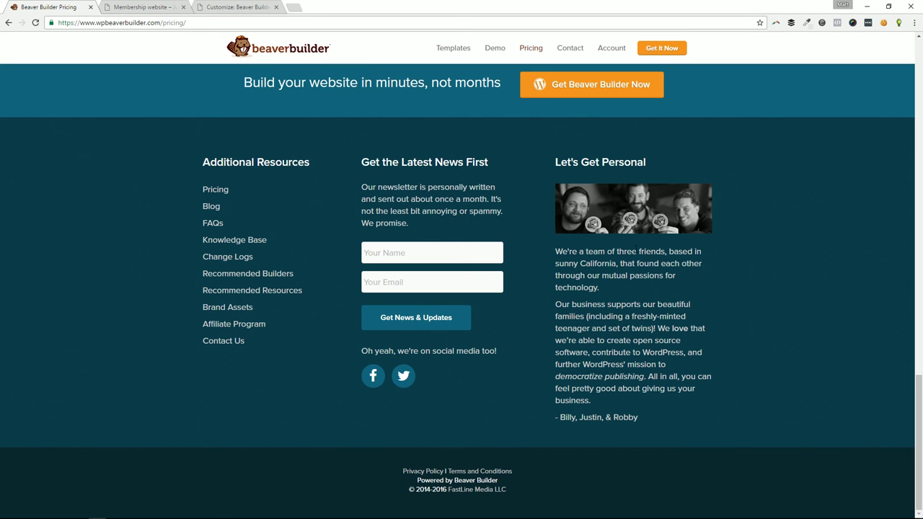
scroll(629, 232, "up", 3)
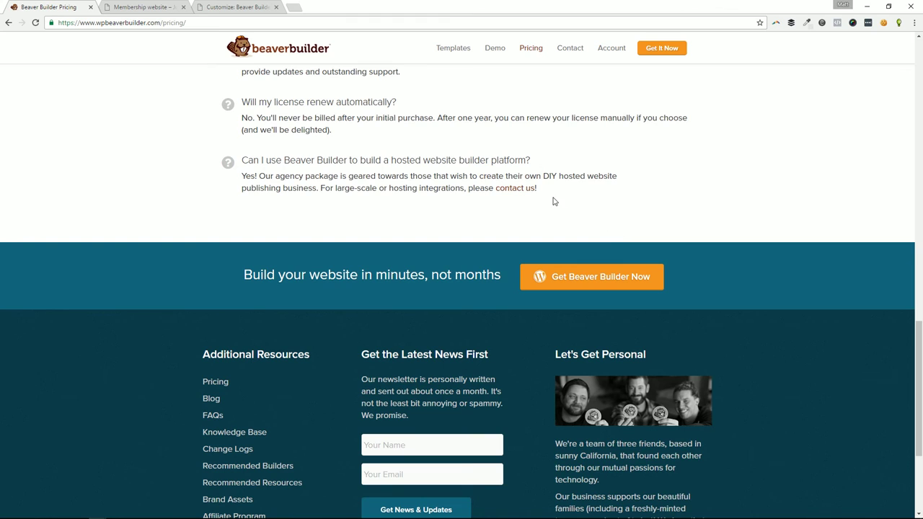
scroll(567, 235, "down", 3)
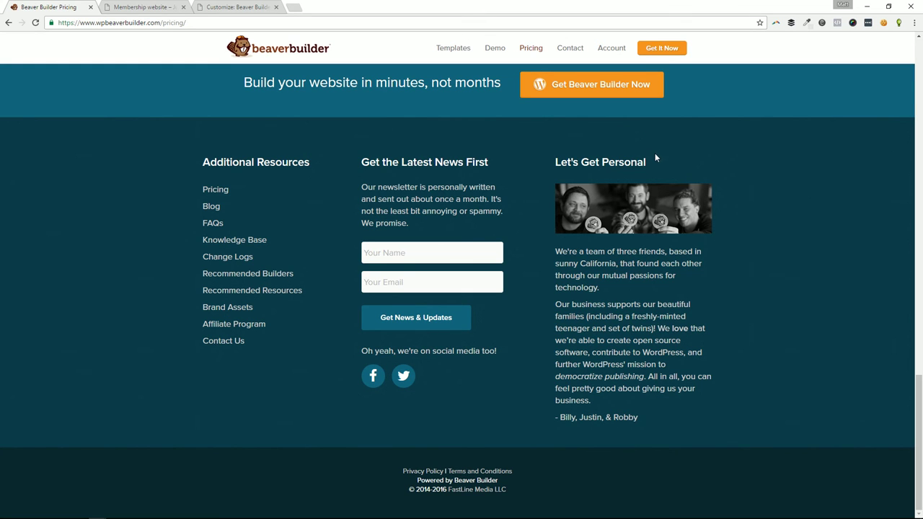
scroll(663, 166, "up", 3)
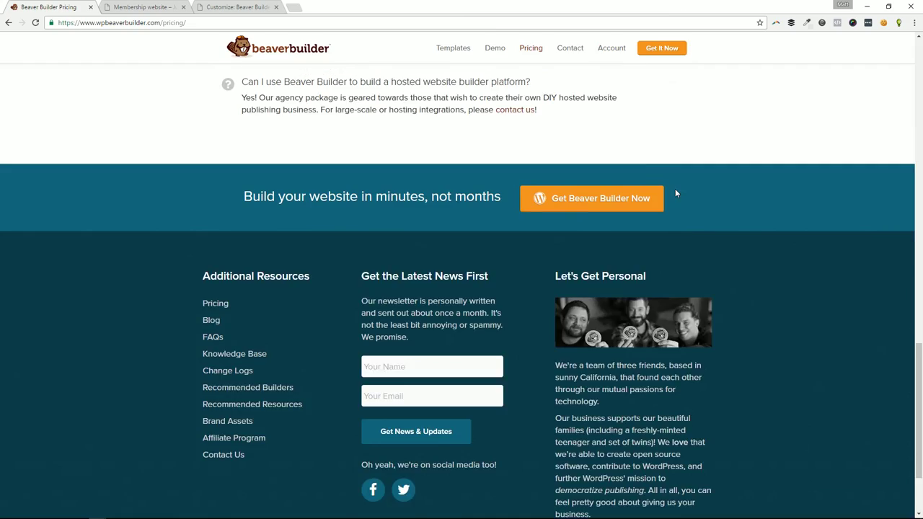
scroll(667, 200, "down", 2)
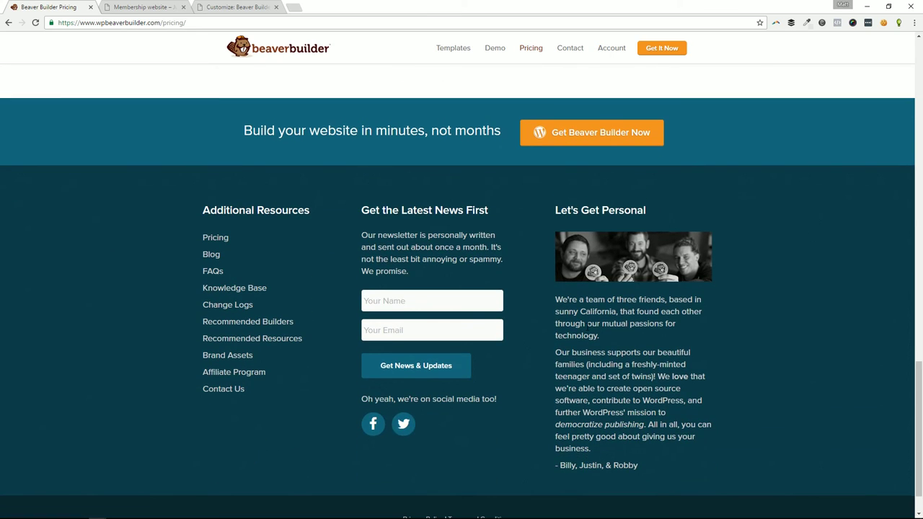
scroll(569, 265, "up", 20)
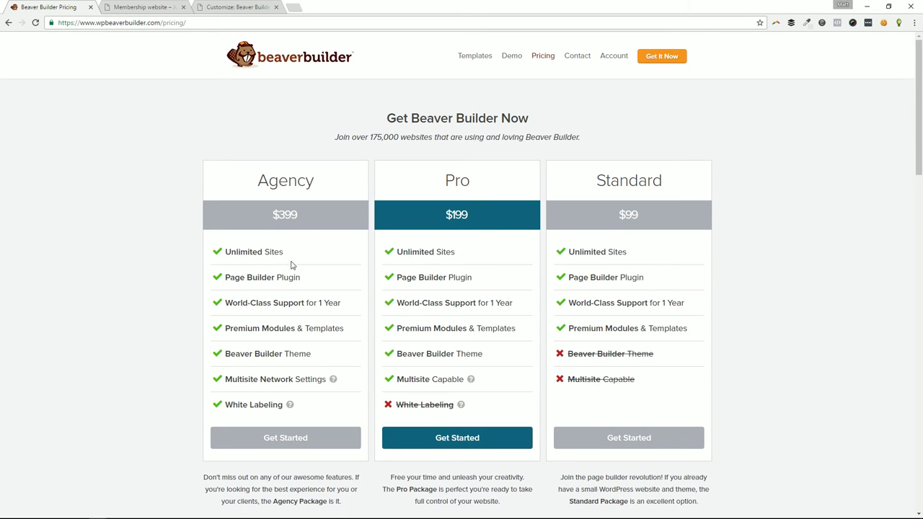
Step: Compare the White Labeling, Multisite Network Settings and Multisite Capable features across the Agency and Pro plans
scroll(477, 300, "down", 1)
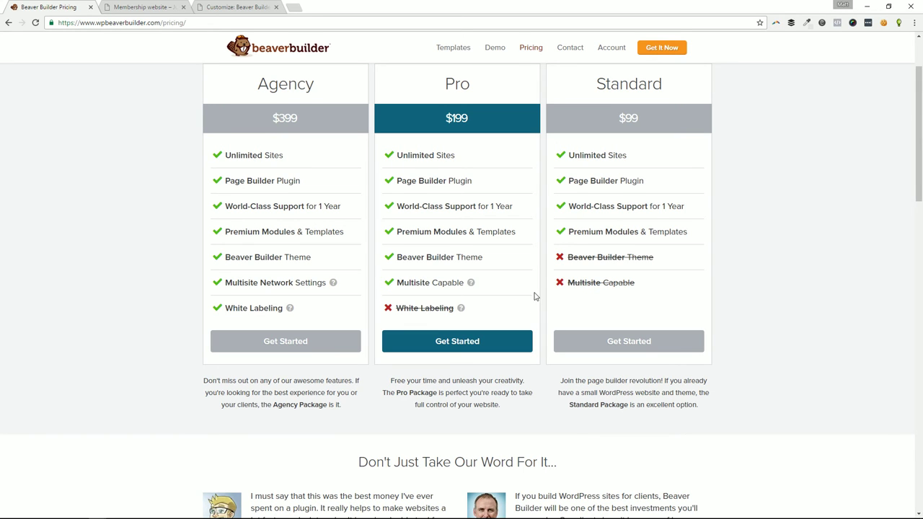
scroll(537, 297, "up", 1)
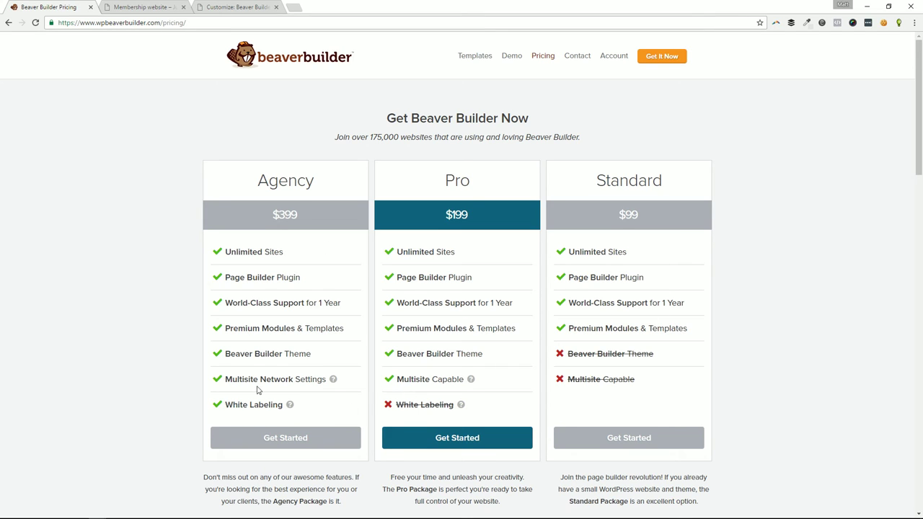
left_click_drag(286, 405, 210, 405)
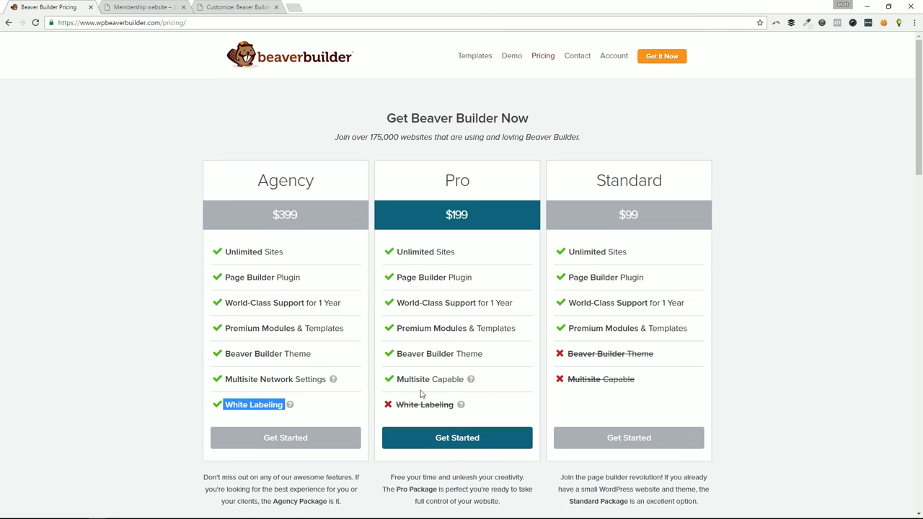
left_click_drag(225, 380, 318, 380)
left_click_drag(401, 380, 466, 379)
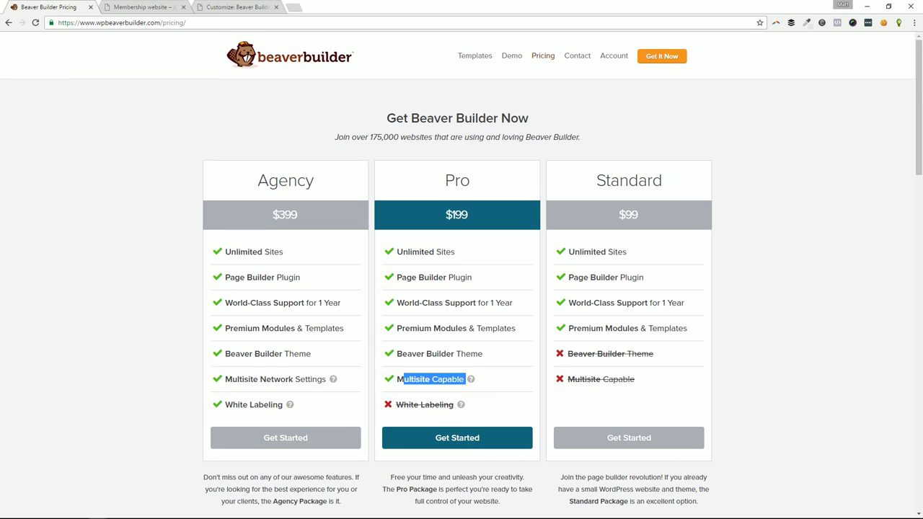
left_click(399, 378)
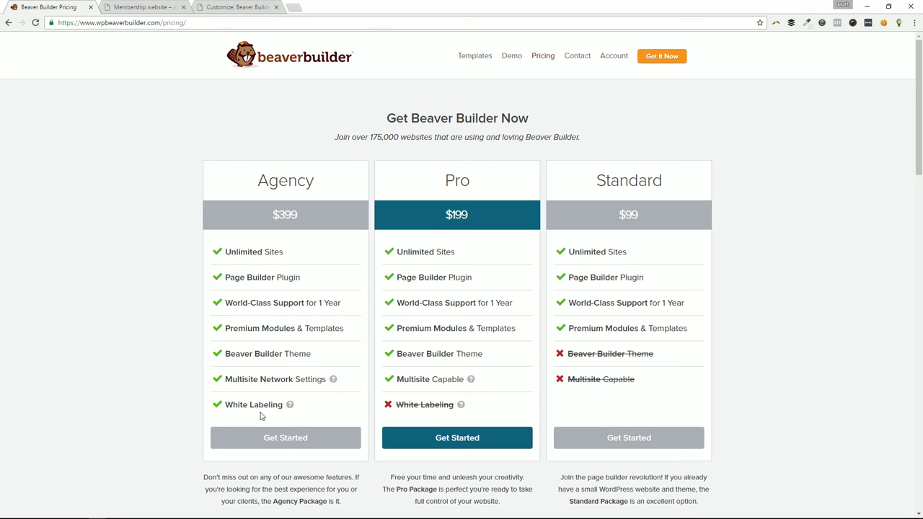
Step: Return to the test.dev site, leave the theme Customizer without saving, and open the WordPress Dashboard
left_click(236, 7)
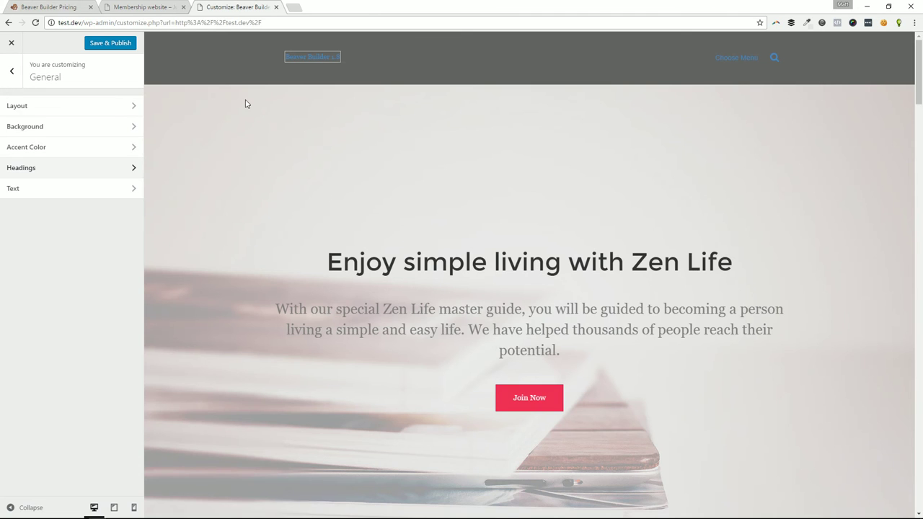
left_click(11, 43)
left_click(501, 78)
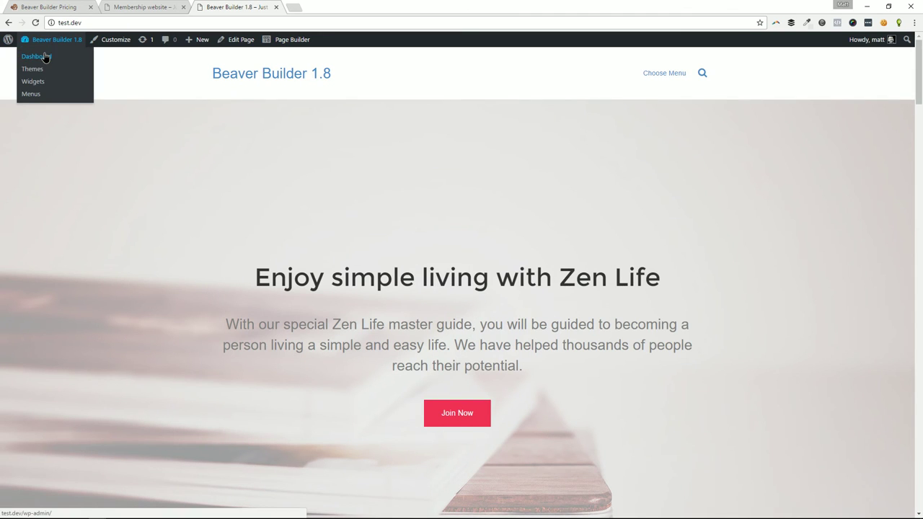
left_click(46, 57)
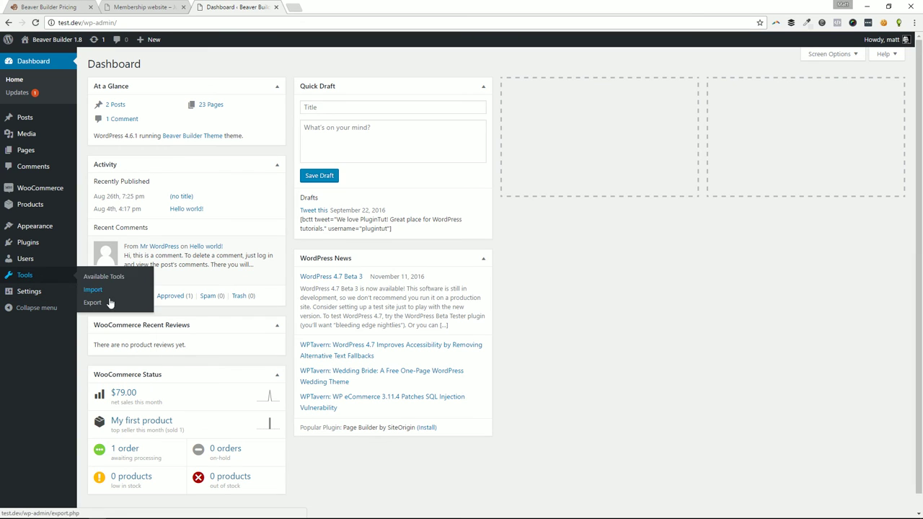
Step: Open the Branding section of the Page Builder settings
mouse_move(40, 231)
mouse_move(40, 292)
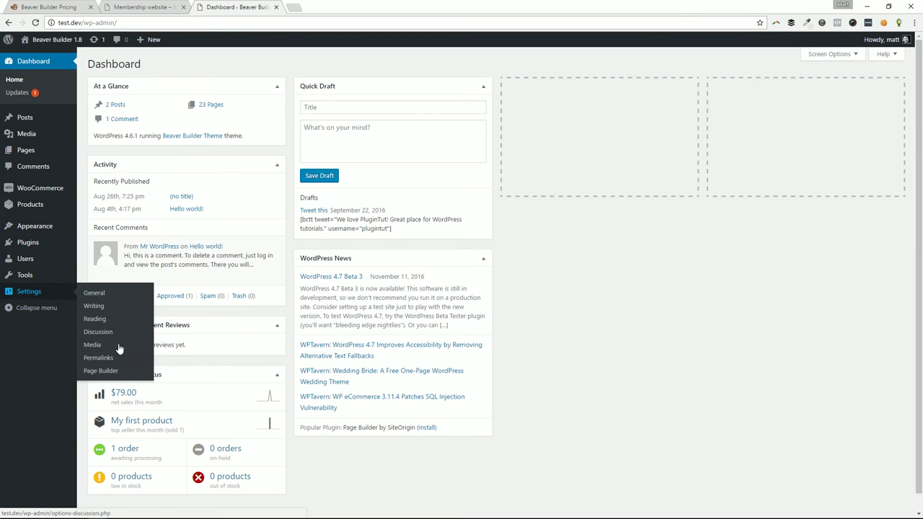
left_click(112, 370)
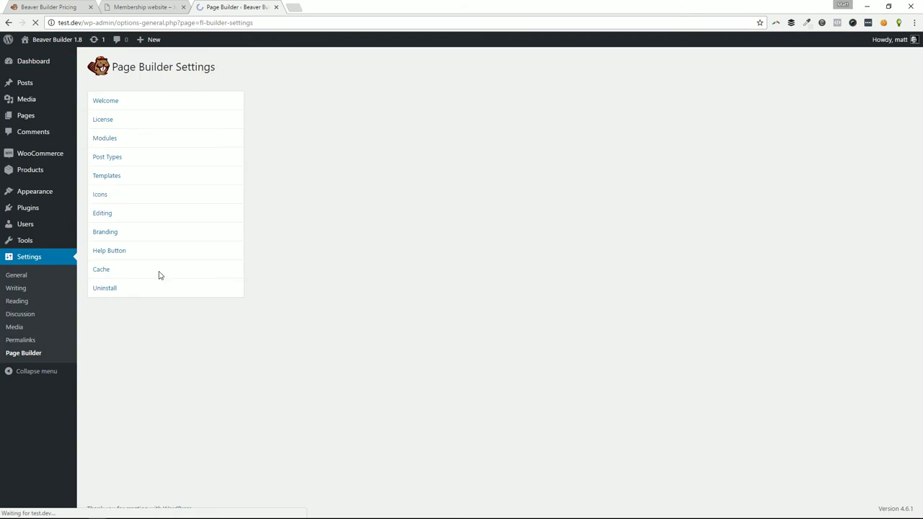
left_click(145, 235)
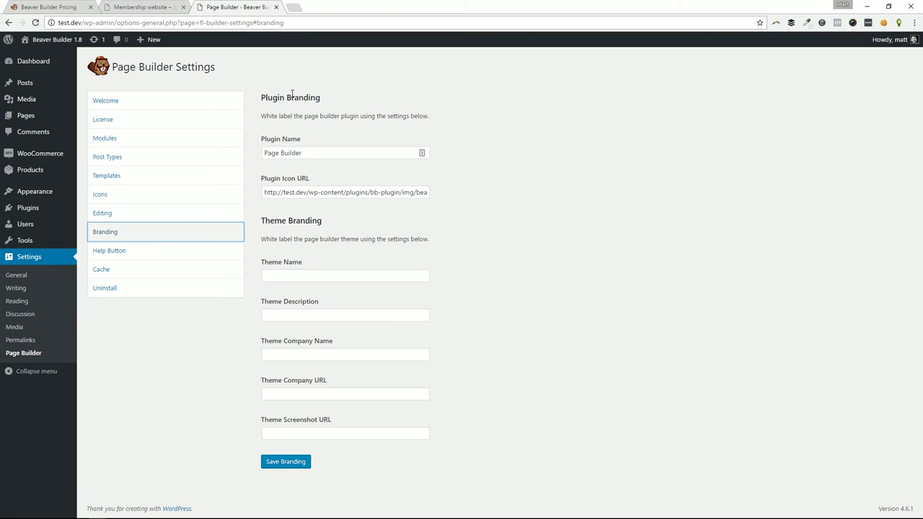
Step: Rename the page builder plugin with the owner's first name in the possessive followed by "Builder", and save the branding
left_click(325, 153)
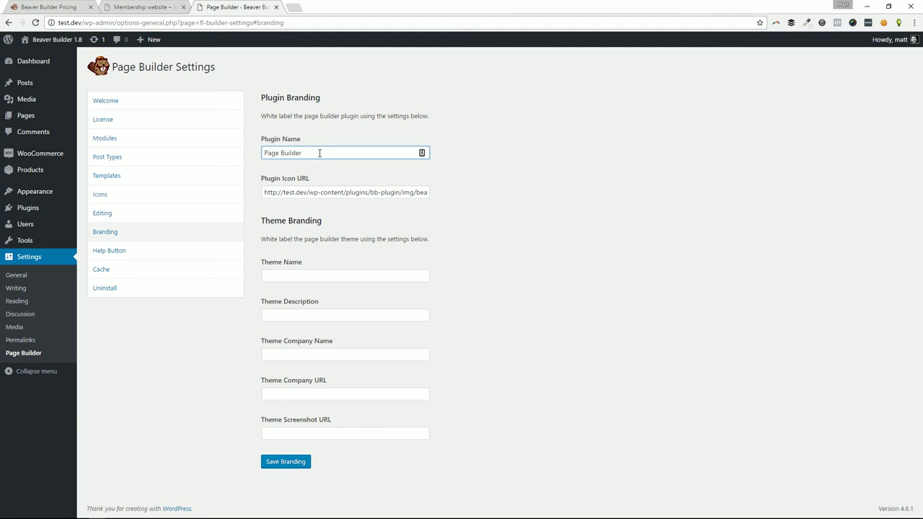
left_click_drag(317, 153, 255, 152)
type("MNat's")
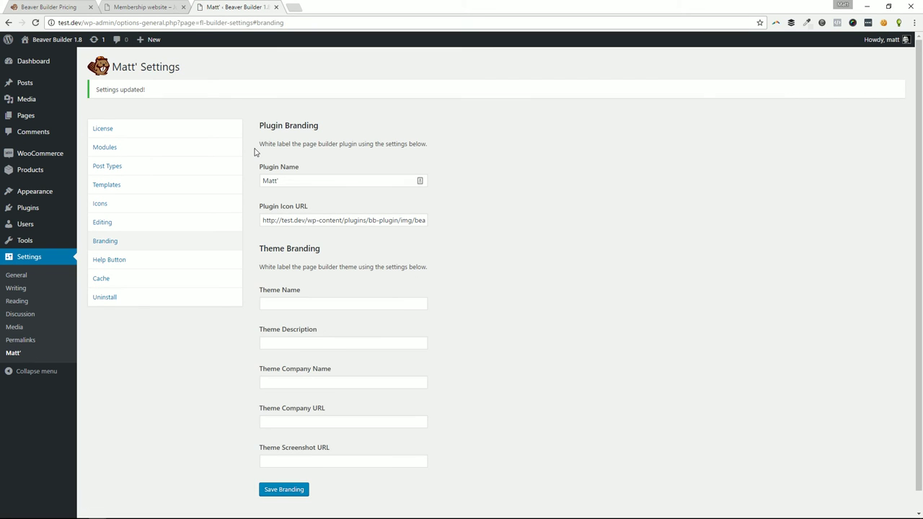
left_click(302, 183)
type("s Builder")
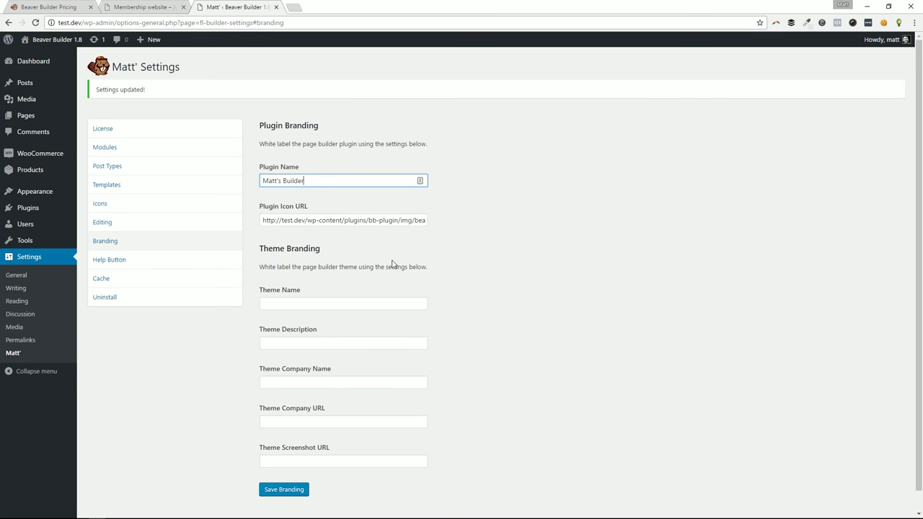
scroll(347, 413, "down", 1)
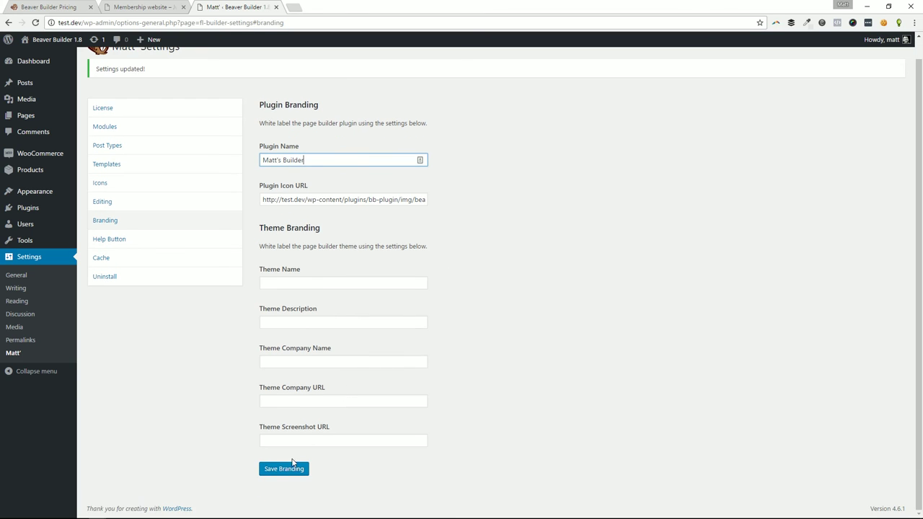
left_click(291, 468)
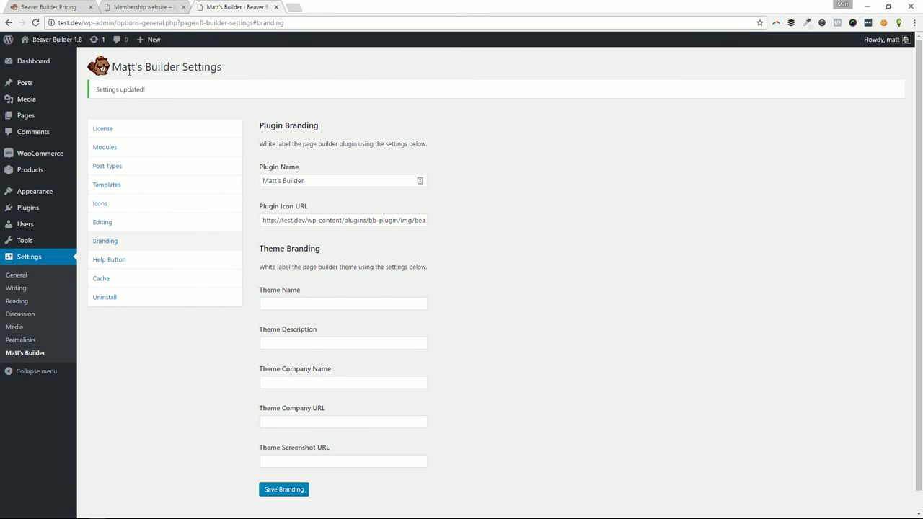
Step: Examine the renamed settings page heading and the Plugin Name and Plugin Icon URL fields, including the icon's file name, in the branding settings
left_click_drag(114, 66, 222, 67)
left_click(298, 75)
left_click(332, 223)
triple_click(354, 220)
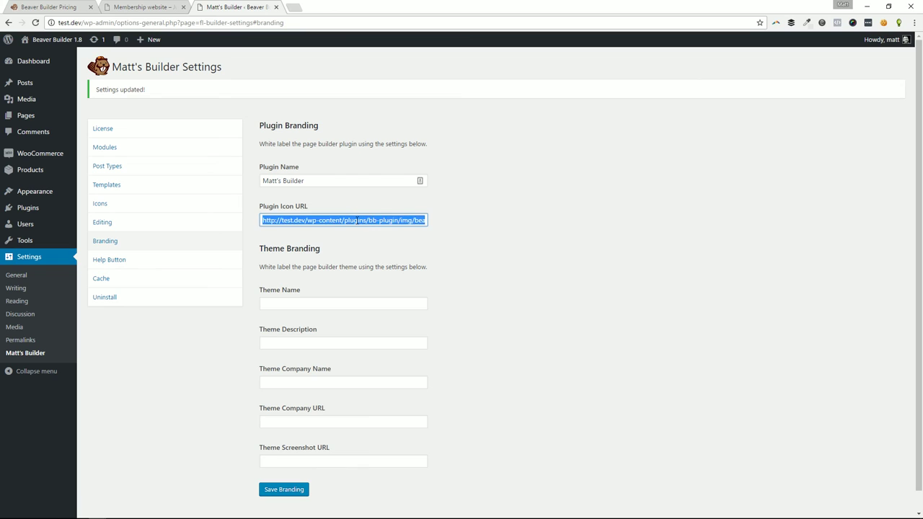
left_click(355, 221)
left_click_drag(433, 221, 389, 220)
left_click(393, 220)
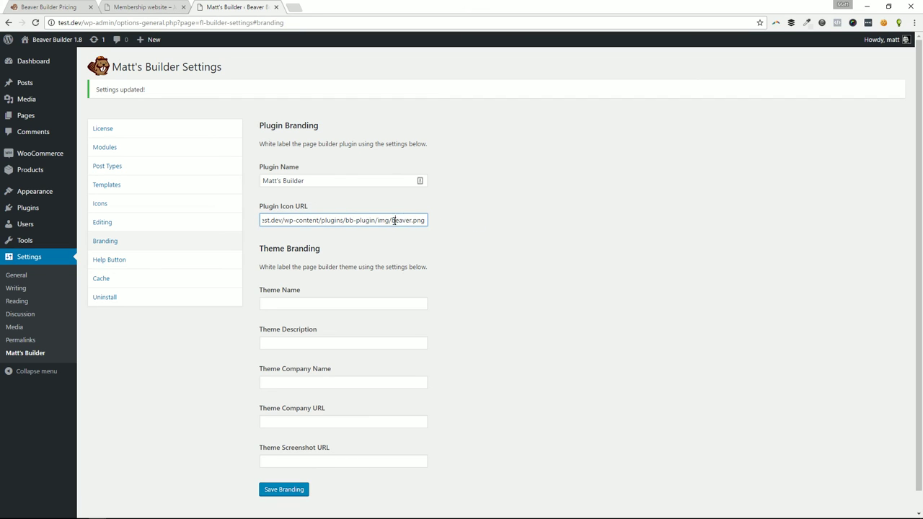
double_click(396, 220)
left_click(314, 221)
double_click(316, 225)
left_click(513, 209)
left_click(392, 182)
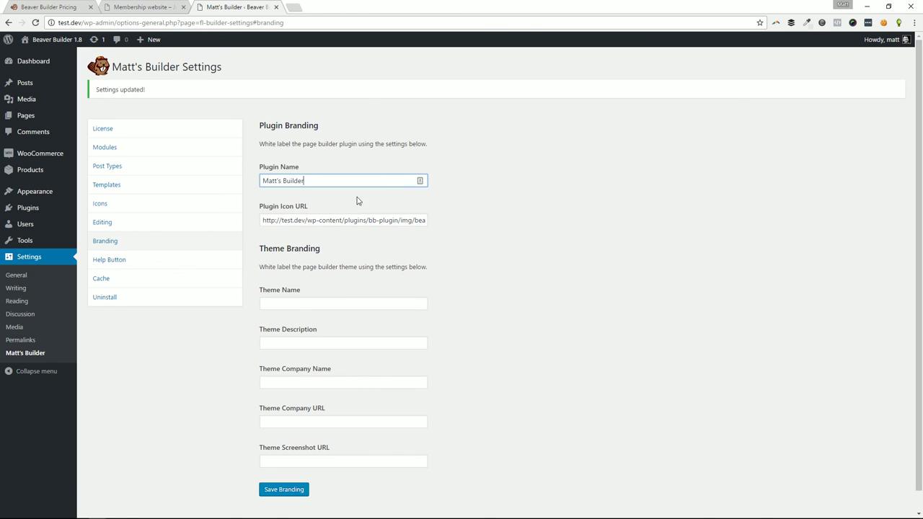
left_click(380, 223)
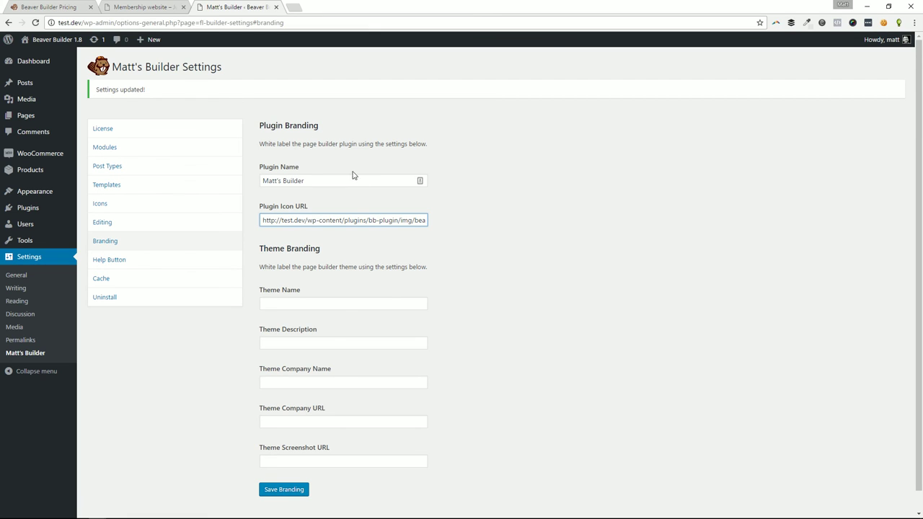
Step: Open the Help Button settings and examine the Help Video Embed Code and Knowledge Base URL
left_click(116, 260)
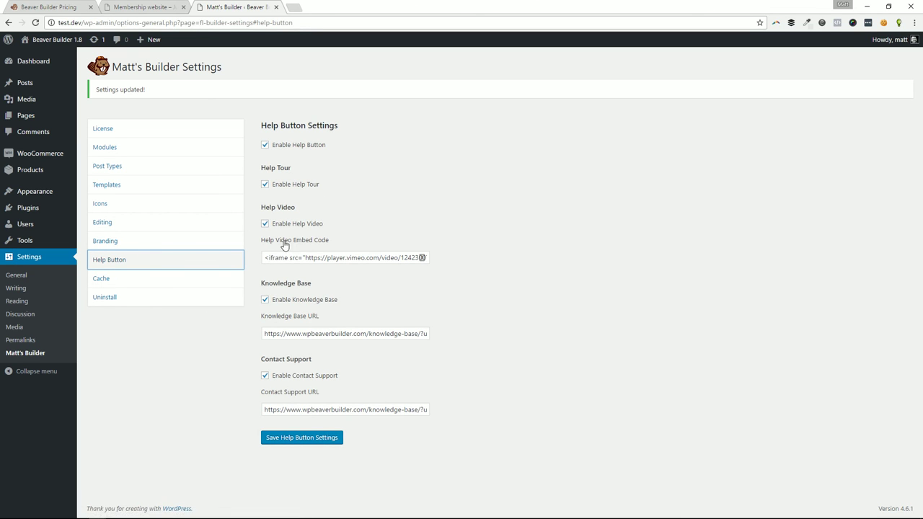
left_click(422, 258)
key("ctrl+a")
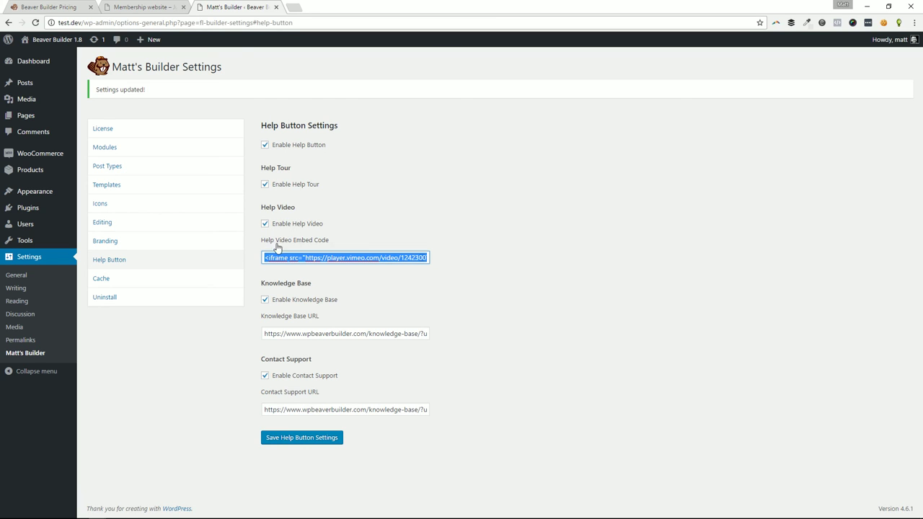
double_click(371, 334)
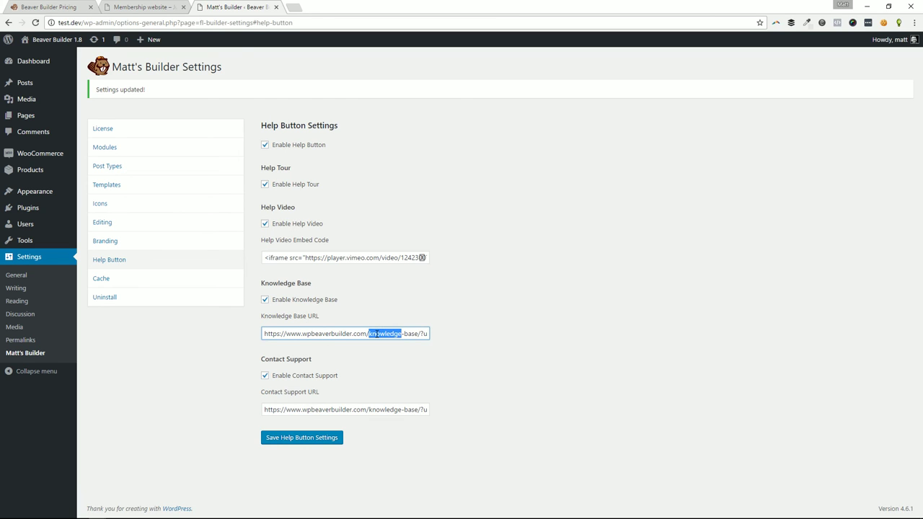
left_click(301, 257)
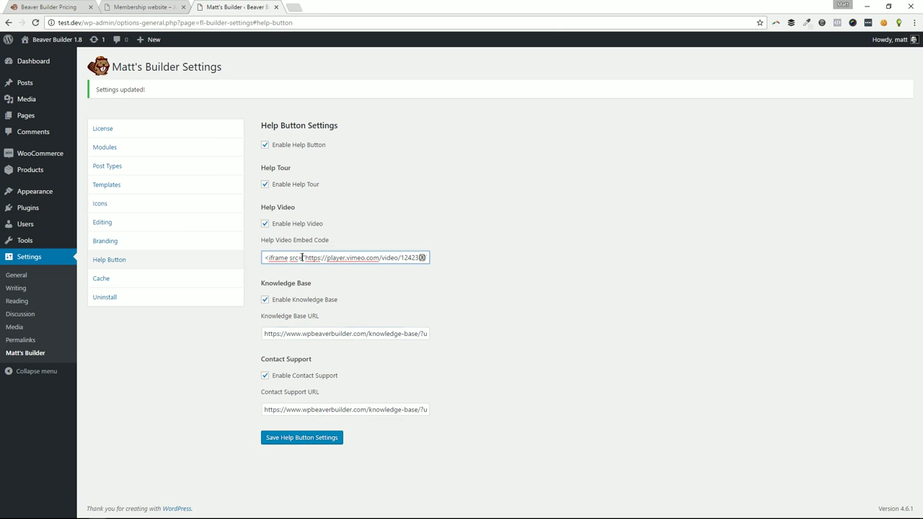
Step: Replace the Contact Support URL in the Help Button settings with 2
triple_click(336, 409)
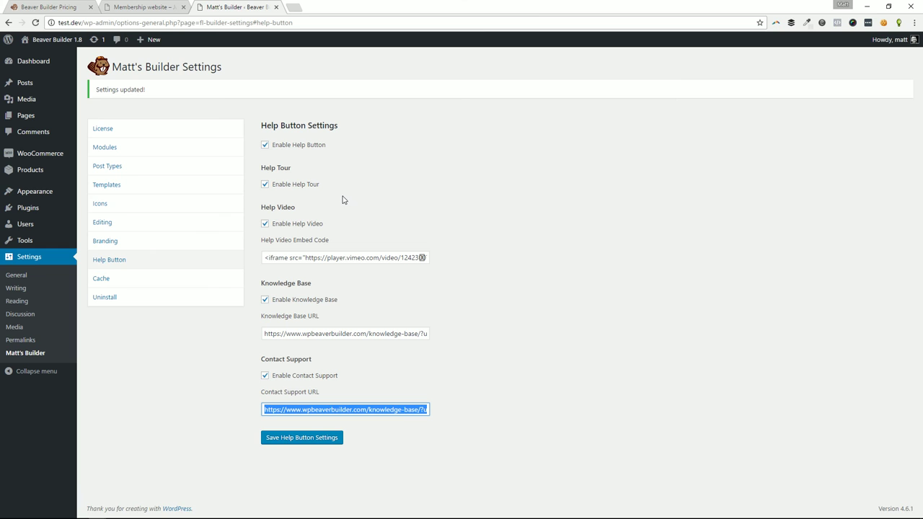
key("BackSpace")
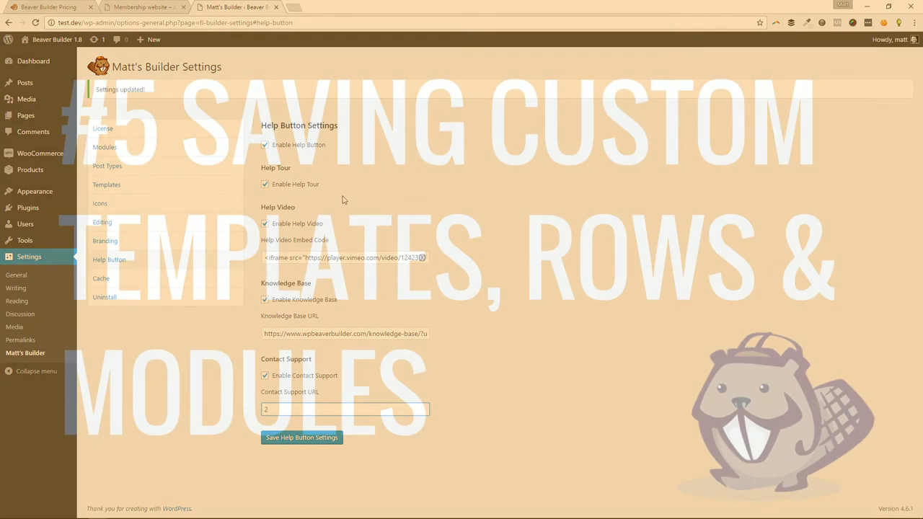